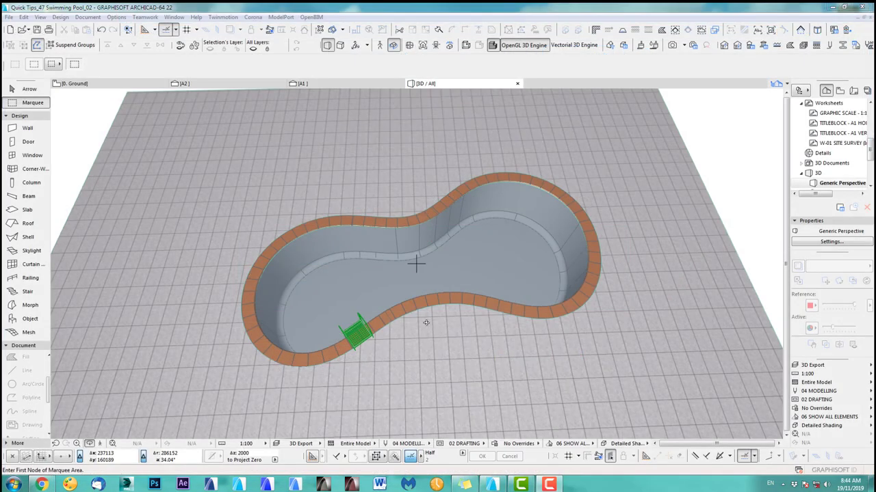
Step: Examine the finished swimming pool model in 3D, including its tiled edge, curved walls and ladder
{"action": "scroll", "coordinate": [445, 303], "scroll_direction": "up", "scroll_amount": 3}
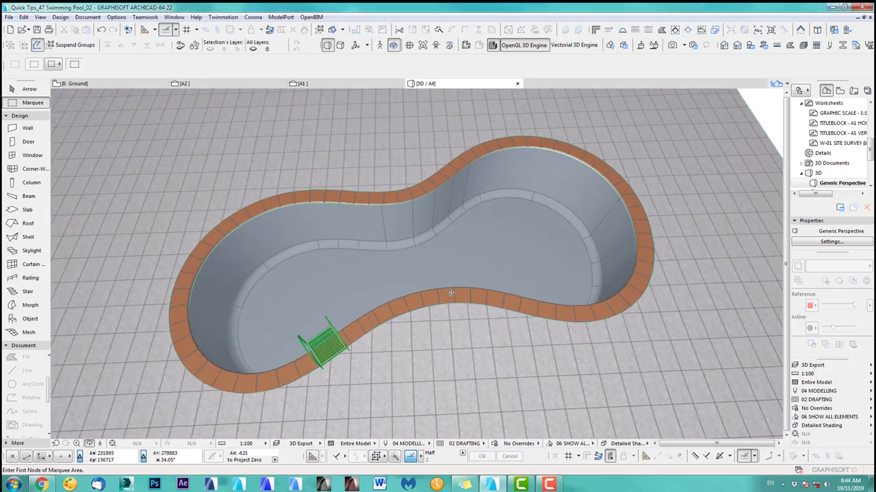
{"action": "scroll", "coordinate": [451, 293], "scroll_direction": "up", "scroll_amount": 5}
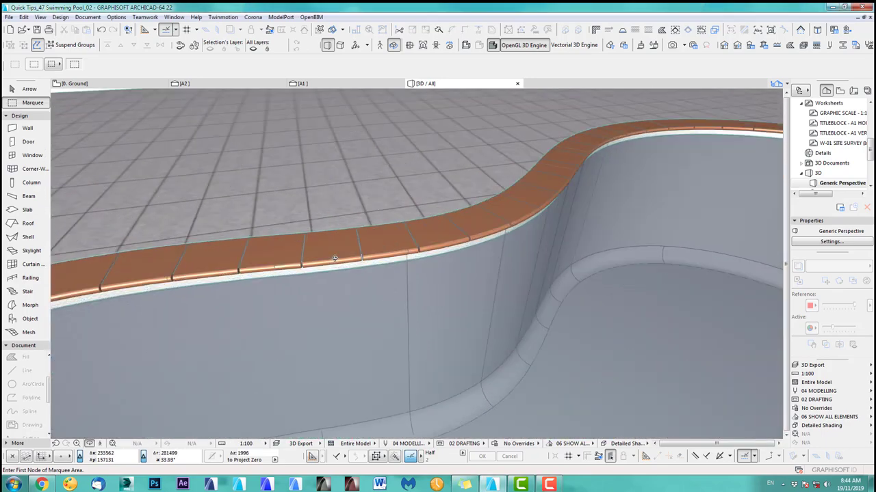
{"action": "middle_click_drag", "start_coordinate": [335, 259], "coordinate": [466, 261], "text": "shift"}
{"action": "middle_click_drag", "start_coordinate": [383, 290], "coordinate": [636, 349], "text": "shift"}
{"action": "middle_click_drag", "start_coordinate": [718, 287], "coordinate": [416, 264]}
{"action": "scroll", "coordinate": [416, 264], "scroll_direction": "down", "scroll_amount": 5}
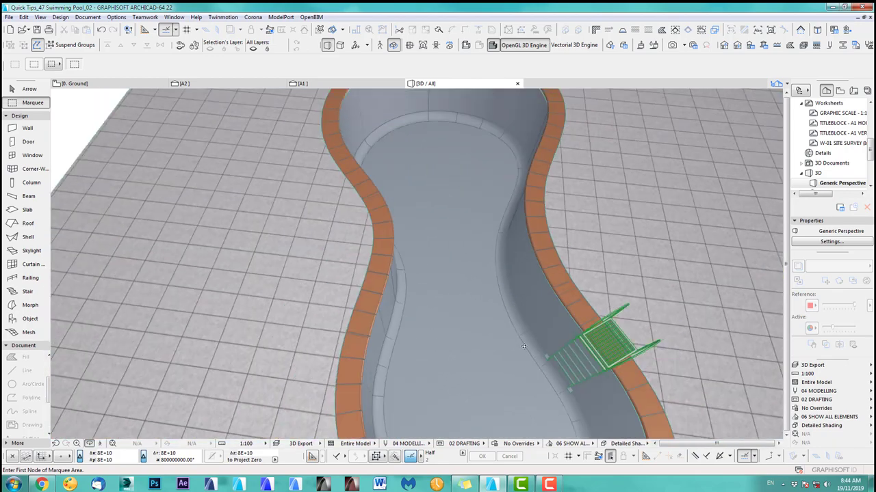
{"action": "middle_click_drag", "start_coordinate": [523, 346], "coordinate": [351, 314], "text": "shift"}
{"action": "scroll", "coordinate": [610, 299], "scroll_direction": "up", "scroll_amount": 3}
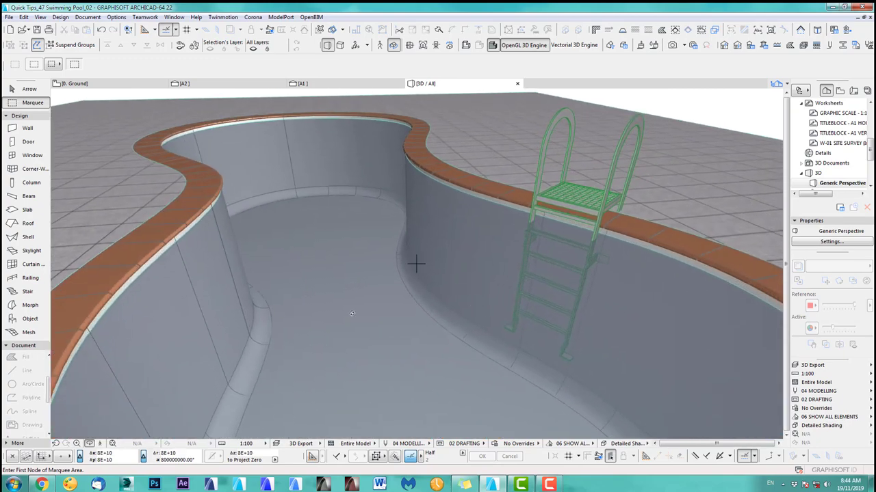
{"action": "scroll", "coordinate": [416, 264], "scroll_direction": "down", "scroll_amount": 2}
{"action": "middle_click_drag", "start_coordinate": [416, 264], "coordinate": [416, 308], "text": "shift"}
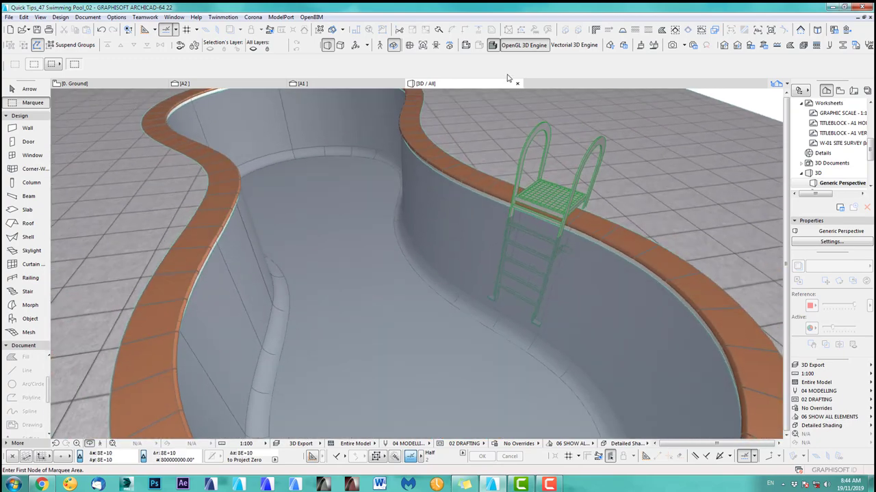
Step: Review the pool's cross-section in section A1 and return to the 3D view
{"action": "left_click", "coordinate": [355, 84]}
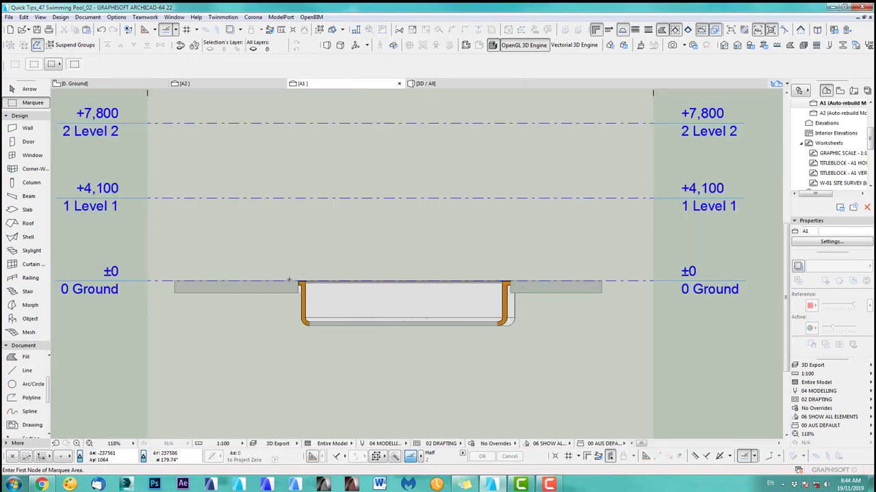
{"action": "key", "text": "F3"}
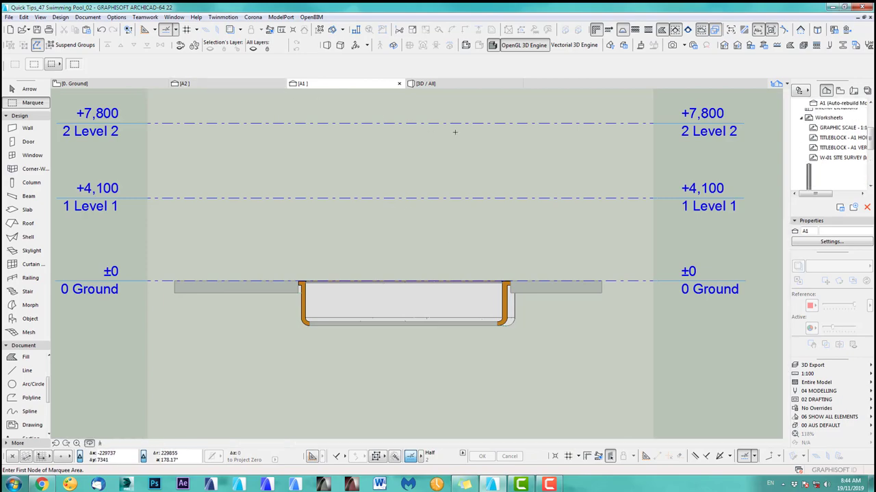
{"action": "scroll", "coordinate": [477, 315], "scroll_direction": "down", "scroll_amount": 2}
{"action": "middle_click_drag", "start_coordinate": [545, 288], "coordinate": [413, 312], "text": "shift"}
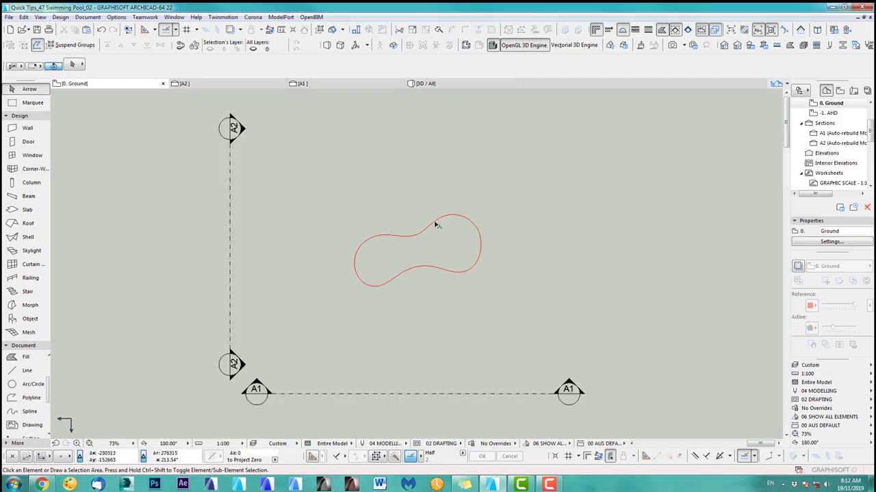
Step: Open the A-Swimmingpool Wall profile for editing in the Profile Manager
{"action": "scroll", "coordinate": [436, 224], "scroll_direction": "up", "scroll_amount": 5}
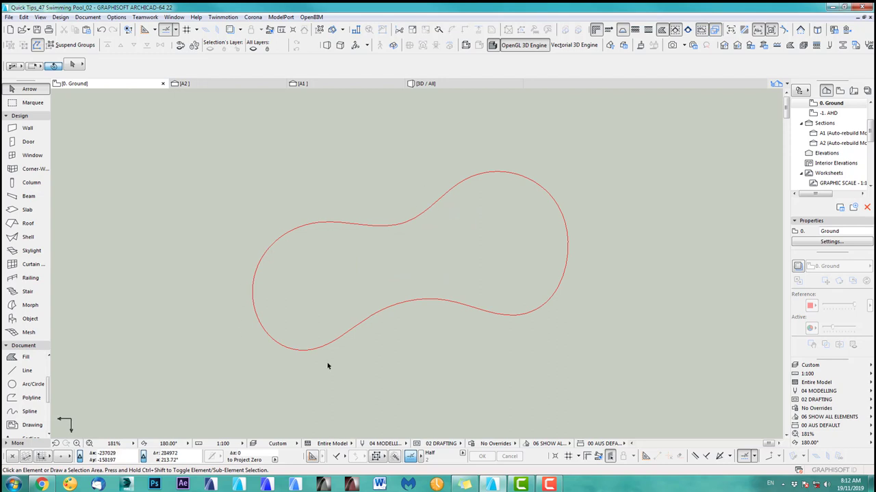
{"action": "scroll", "coordinate": [592, 288], "scroll_direction": "down", "scroll_amount": 3}
{"action": "middle_click_drag", "start_coordinate": [541, 288], "coordinate": [520, 290]}
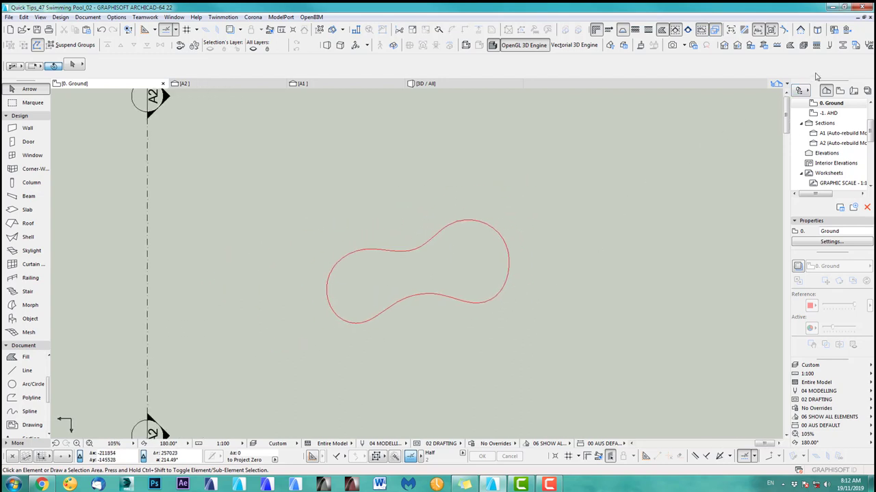
{"action": "left_click", "coordinate": [844, 45]}
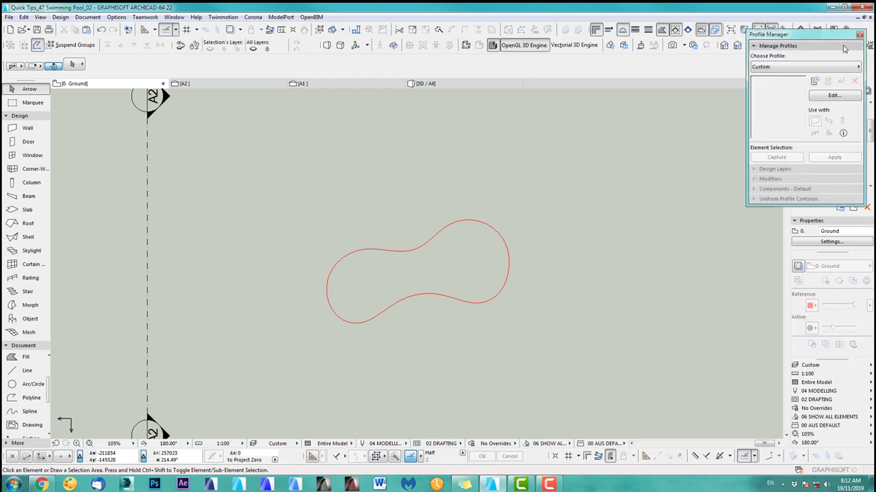
{"action": "left_click", "coordinate": [777, 67]}
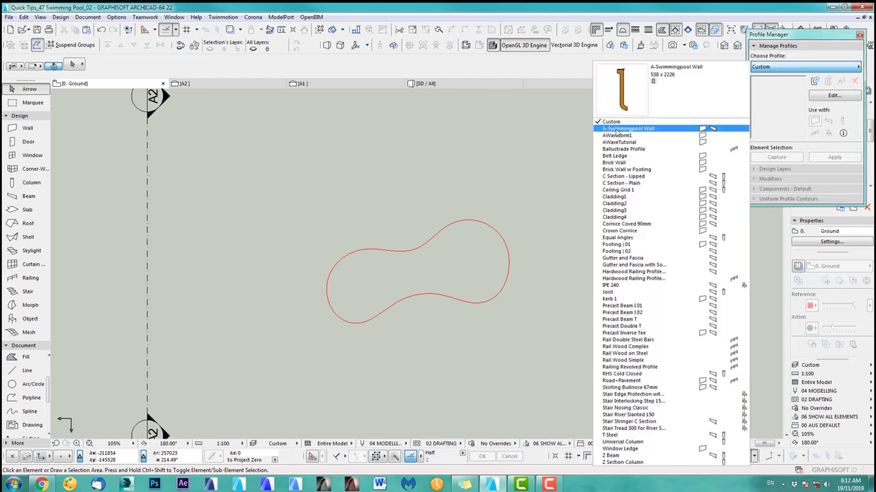
{"action": "left_click", "coordinate": [617, 129]}
{"action": "left_click", "coordinate": [827, 97]}
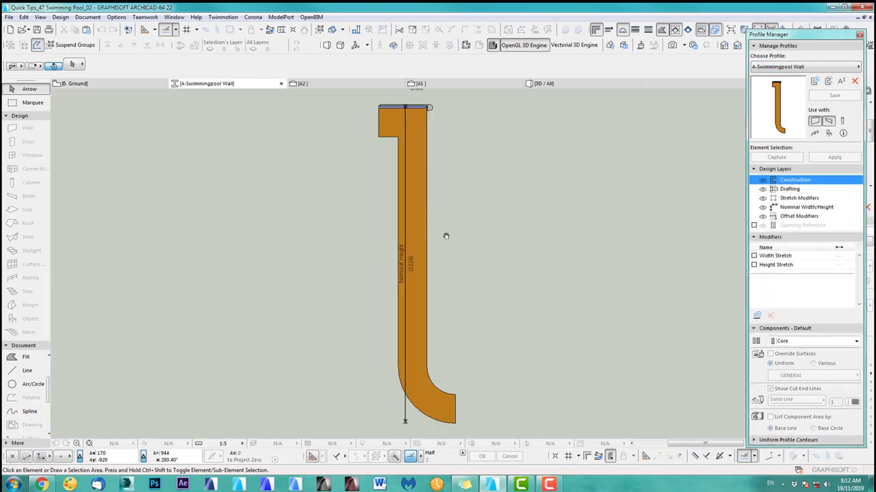
Step: Examine the pool wall profile's core, thin upper strip and rounded coping components, and close the Profile Manager
{"action": "middle_click_drag", "start_coordinate": [446, 235], "coordinate": [419, 222]}
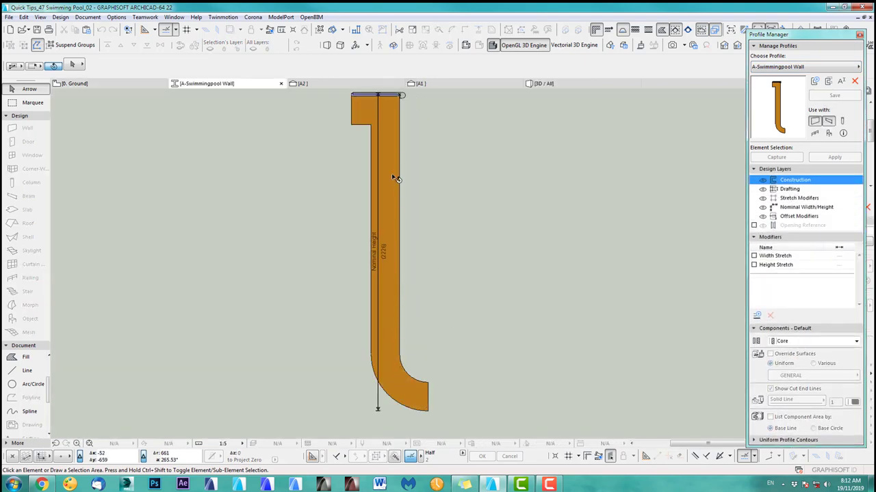
{"action": "left_click", "coordinate": [396, 147]}
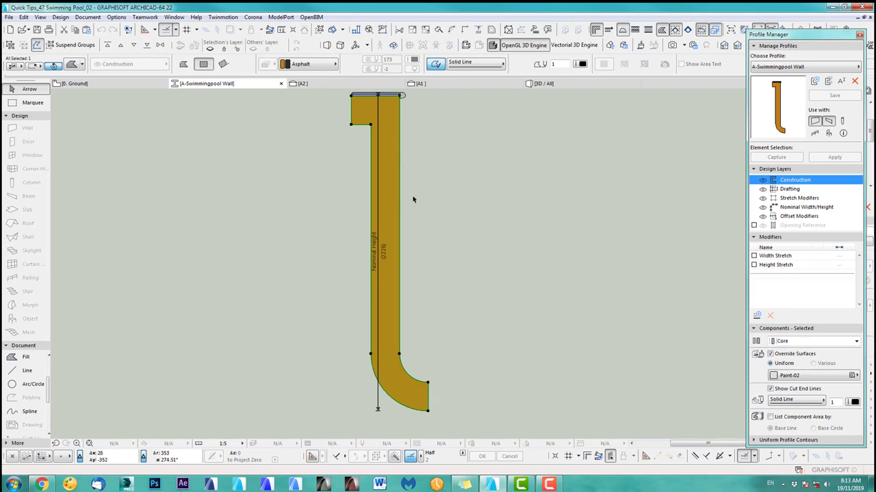
{"action": "scroll", "coordinate": [459, 348], "scroll_direction": "down", "scroll_amount": 3}
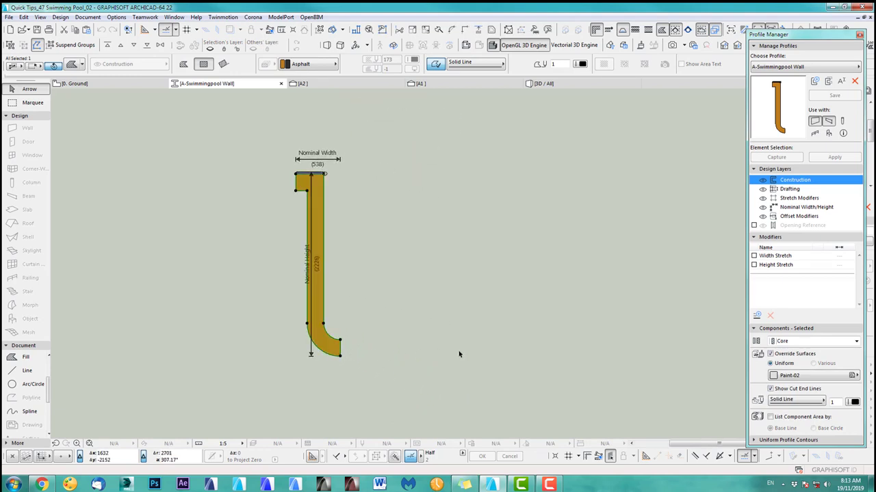
{"action": "scroll", "coordinate": [378, 242], "scroll_direction": "up", "scroll_amount": 8}
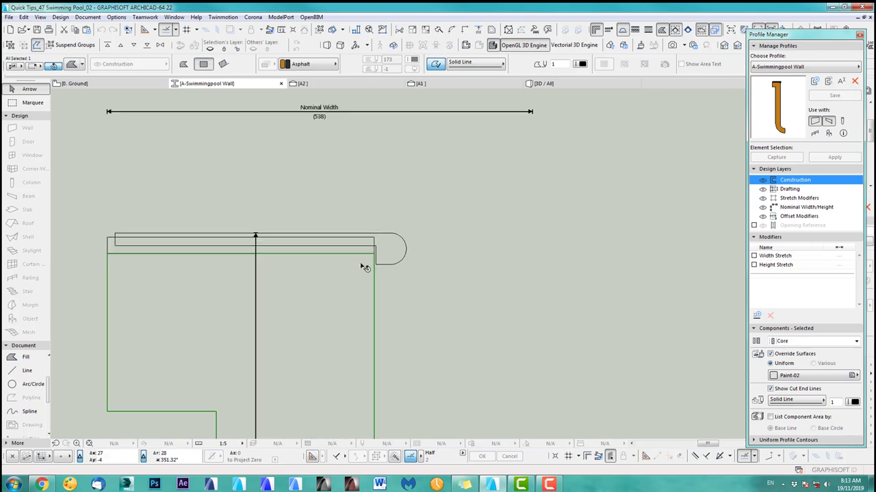
{"action": "left_click", "coordinate": [461, 252]}
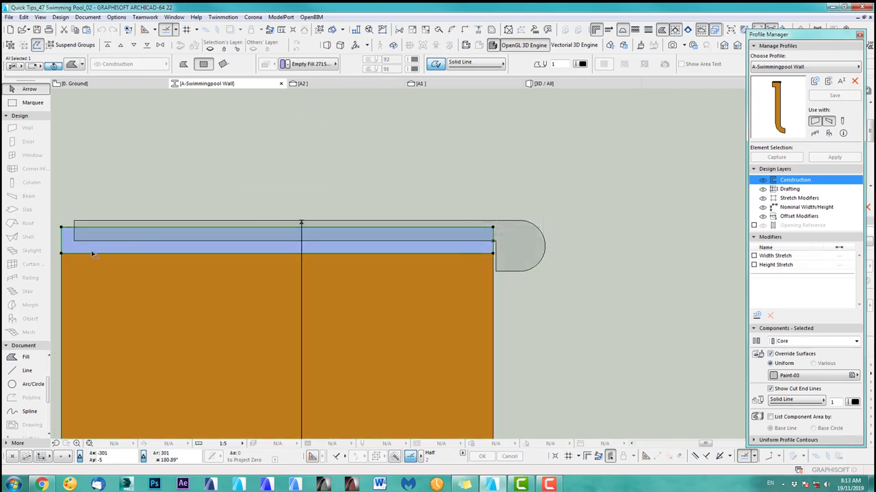
{"action": "left_click", "coordinate": [513, 250]}
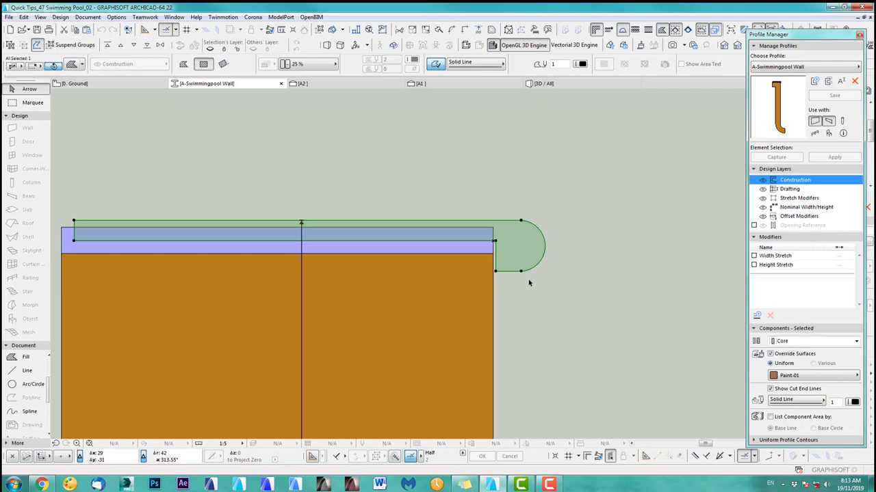
{"action": "middle_click_drag", "start_coordinate": [238, 255], "coordinate": [485, 241]}
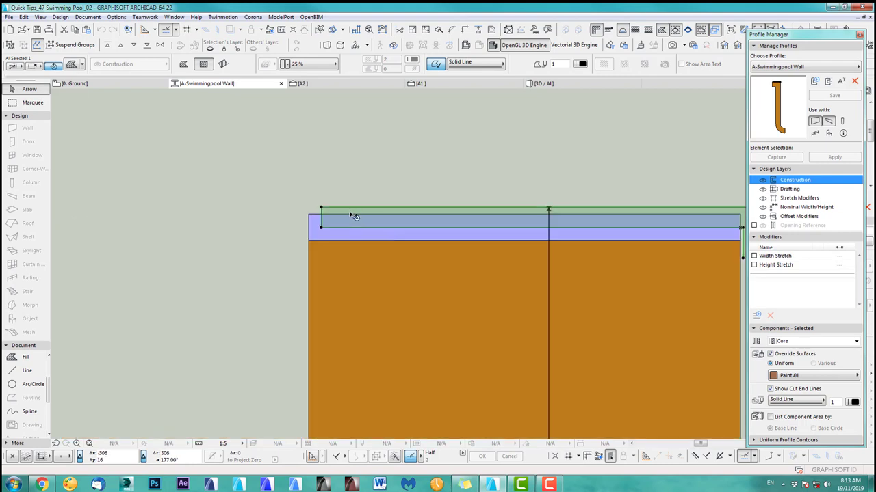
{"action": "scroll", "coordinate": [429, 242], "scroll_direction": "down", "scroll_amount": 4}
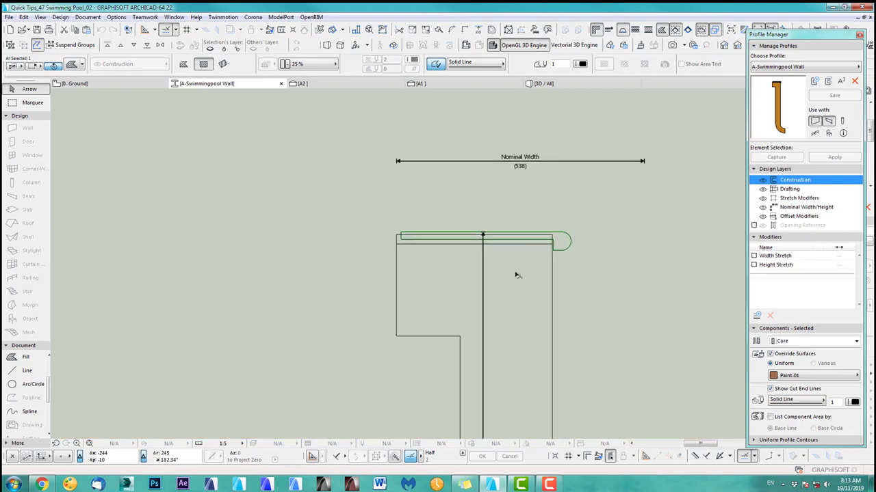
{"action": "middle_click_drag", "start_coordinate": [509, 258], "coordinate": [398, 196]}
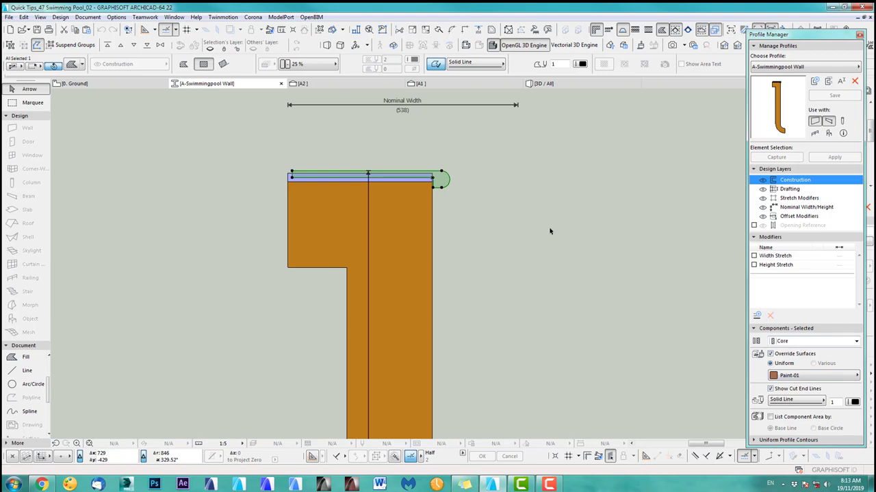
{"action": "scroll", "coordinate": [295, 179], "scroll_direction": "up", "scroll_amount": 3}
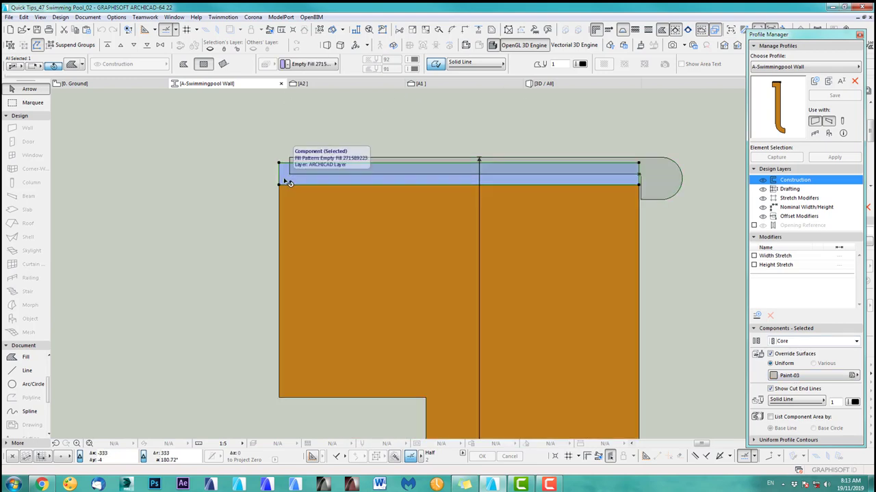
{"action": "left_click", "coordinate": [235, 214]}
{"action": "scroll", "coordinate": [442, 267], "scroll_direction": "down", "scroll_amount": 5}
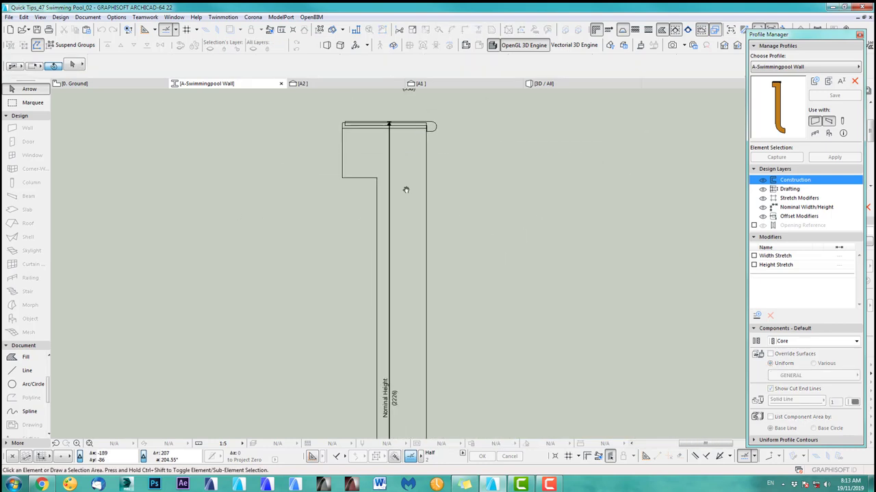
{"action": "scroll", "coordinate": [420, 292], "scroll_direction": "down", "scroll_amount": 2}
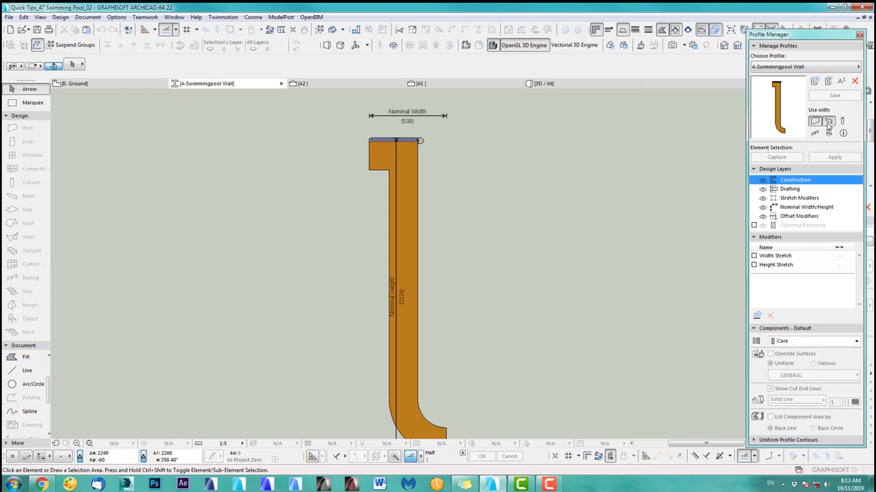
{"action": "left_click", "coordinate": [860, 35]}
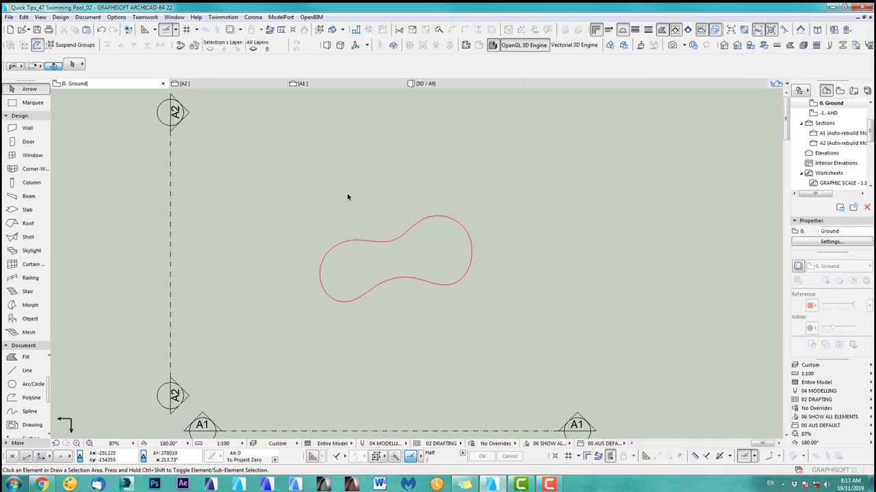
Step: Set the Wall tool's default structure to the complex profile A-Swimmingpool Wall and disable the Paint - Red Gloss surface override
{"action": "double_click", "coordinate": [27, 128]}
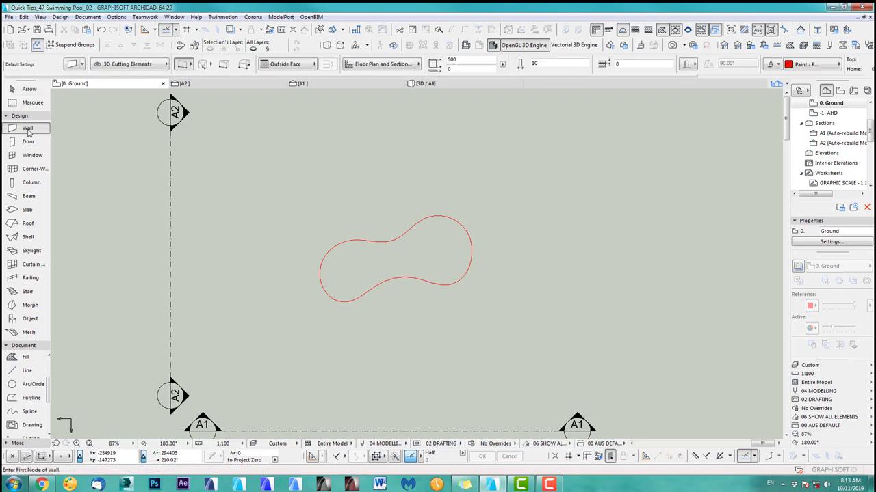
{"action": "left_click", "coordinate": [327, 67]}
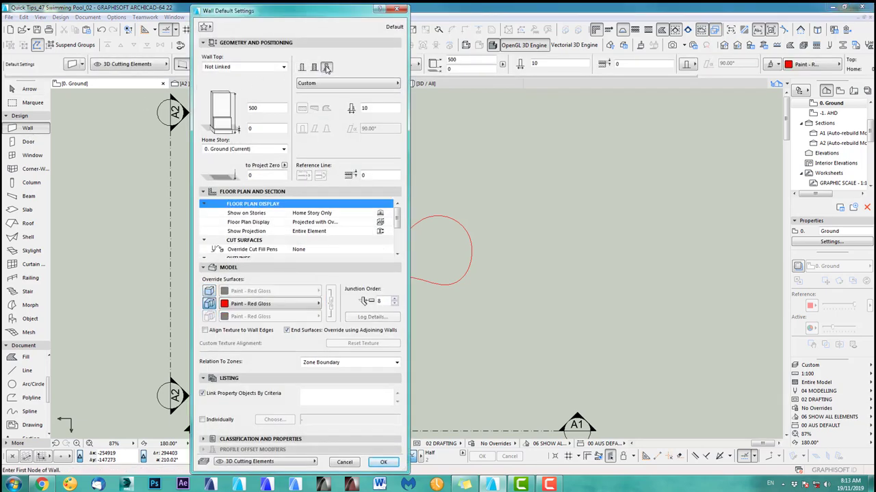
{"action": "left_click", "coordinate": [327, 83]}
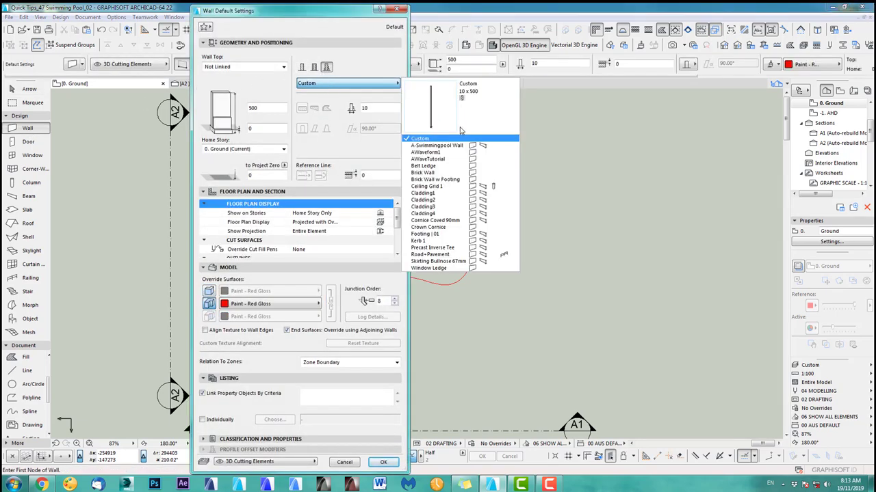
{"action": "left_click", "coordinate": [444, 147]}
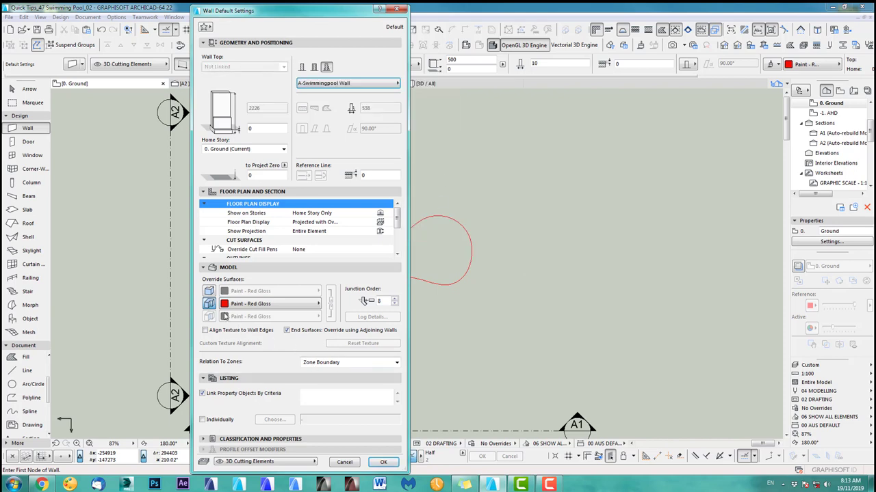
{"action": "left_click", "coordinate": [208, 304]}
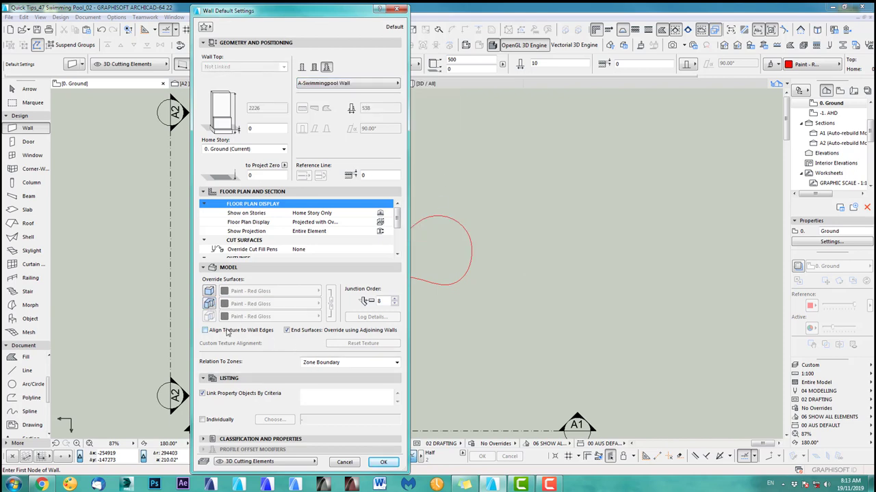
Step: Assign the default wall settings to the 3DWallsExt layer and accept them
{"action": "left_click", "coordinate": [229, 462]}
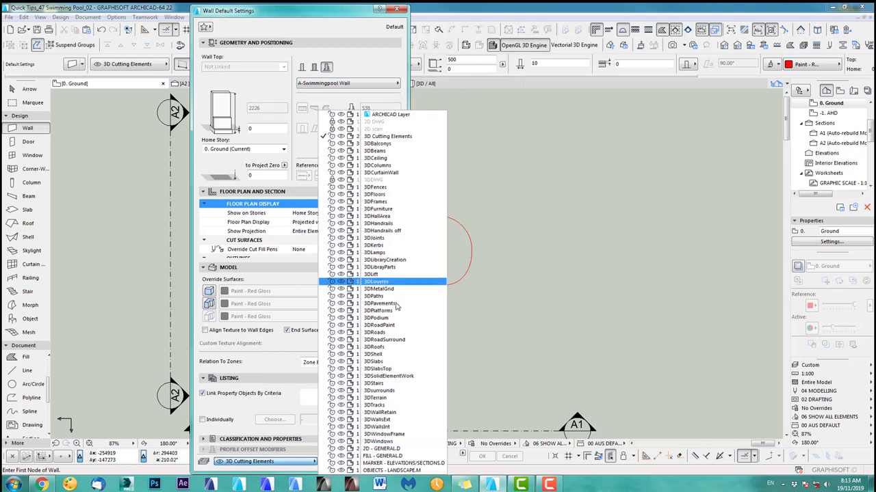
{"action": "left_click", "coordinate": [377, 420]}
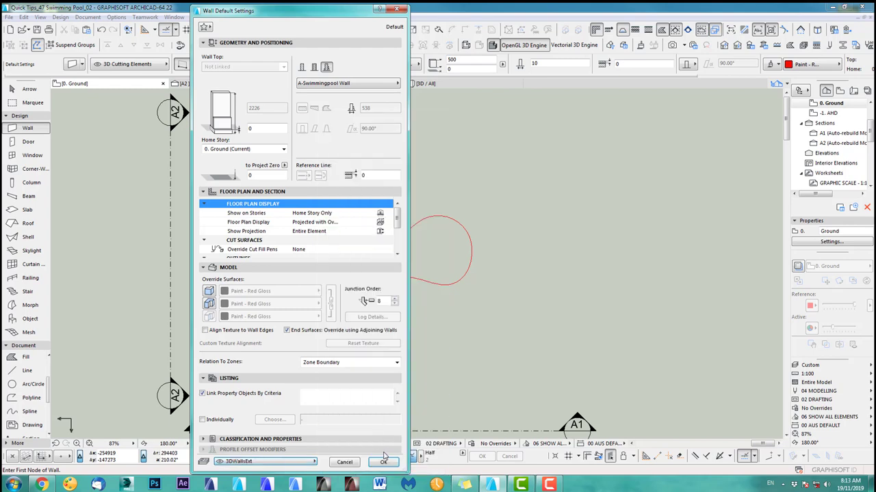
{"action": "left_click", "coordinate": [384, 463]}
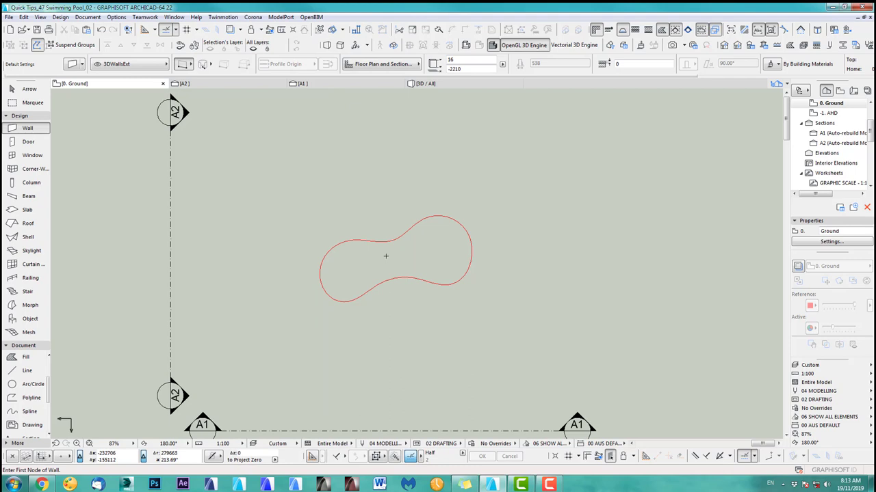
Step: Confirm Best Match as the Magic Wand tracing method and trace the closed curved outline with the pool wall
{"action": "left_click", "coordinate": [117, 18]}
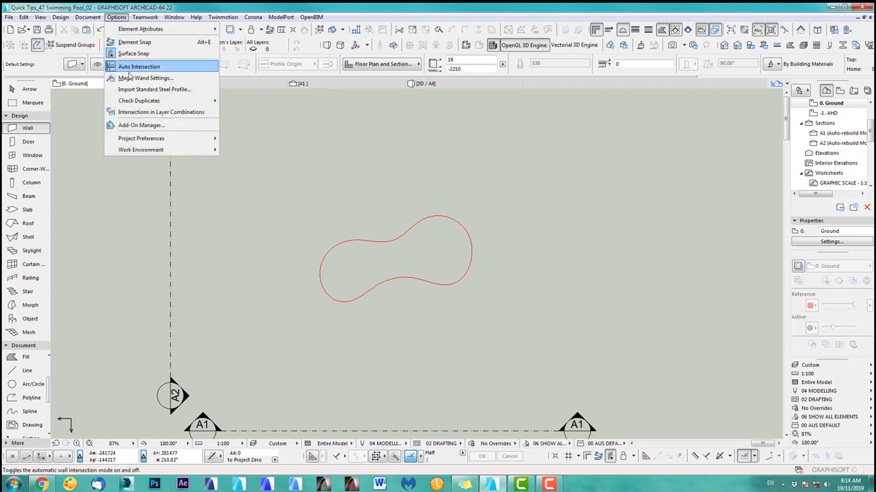
{"action": "left_click", "coordinate": [137, 77]}
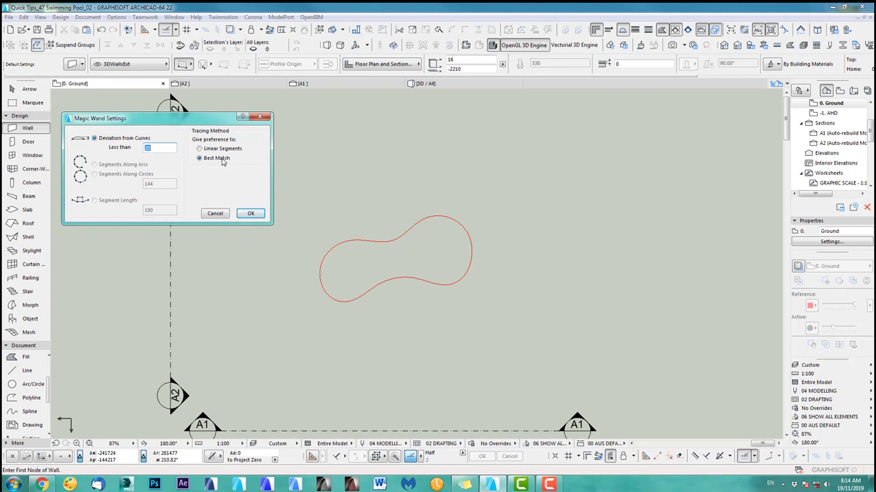
{"action": "left_click", "coordinate": [248, 214]}
{"action": "scroll", "coordinate": [397, 260], "scroll_direction": "up", "scroll_amount": 5}
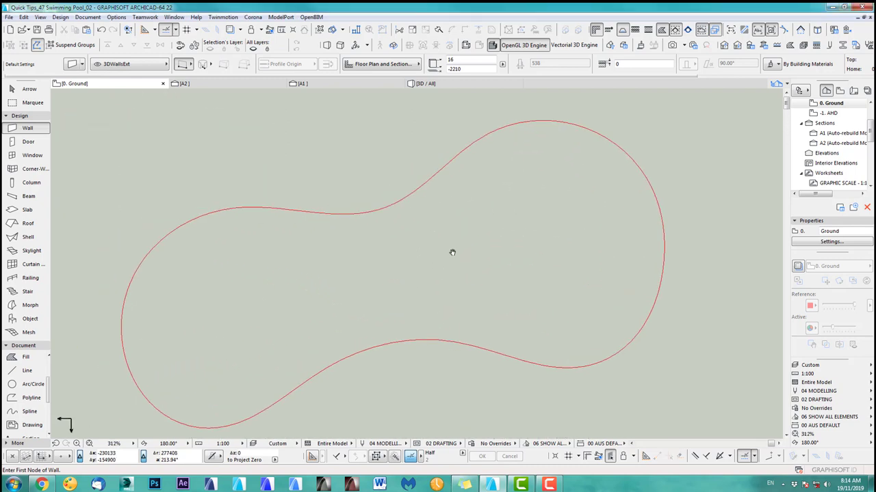
{"action": "left_click", "coordinate": [355, 214]}
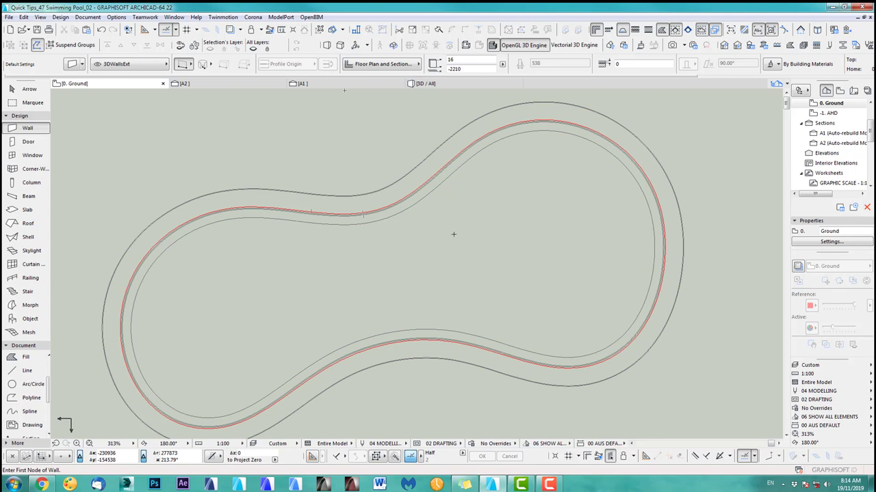
Step: Examine the pool wall in 3D from several angles, checking the copper-coloured coping, the inner faces and the curved base
{"action": "key", "text": "F3"}
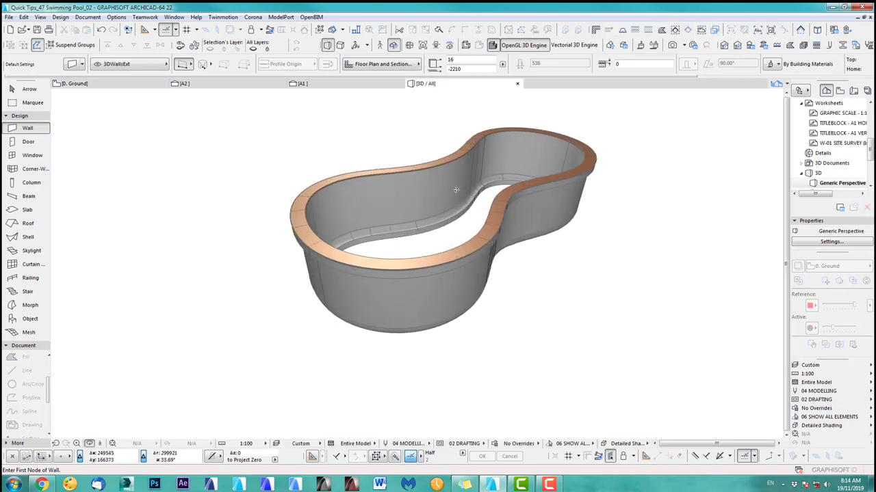
{"action": "middle_click_drag", "start_coordinate": [454, 195], "coordinate": [658, 307]}
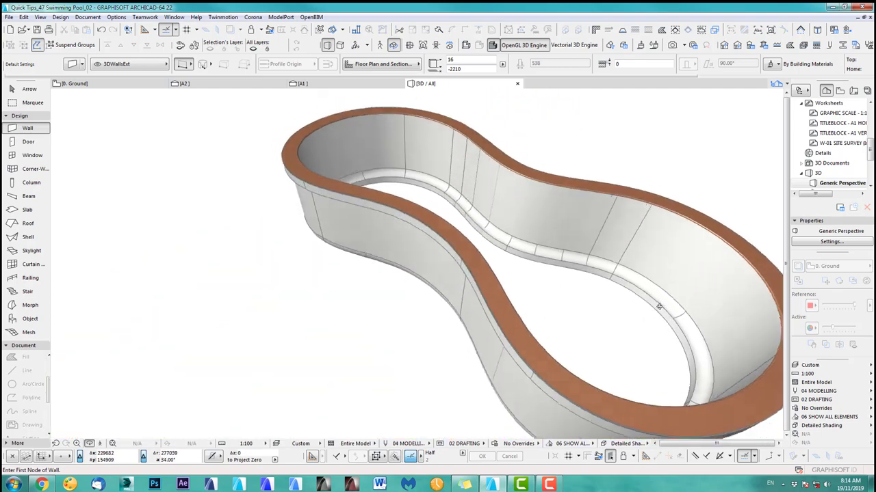
{"action": "scroll", "coordinate": [489, 186], "scroll_direction": "up", "scroll_amount": 3}
{"action": "scroll", "coordinate": [489, 187], "scroll_direction": "up", "scroll_amount": 2}
{"action": "middle_click_drag", "start_coordinate": [406, 312], "coordinate": [297, 292], "text": "shift"}
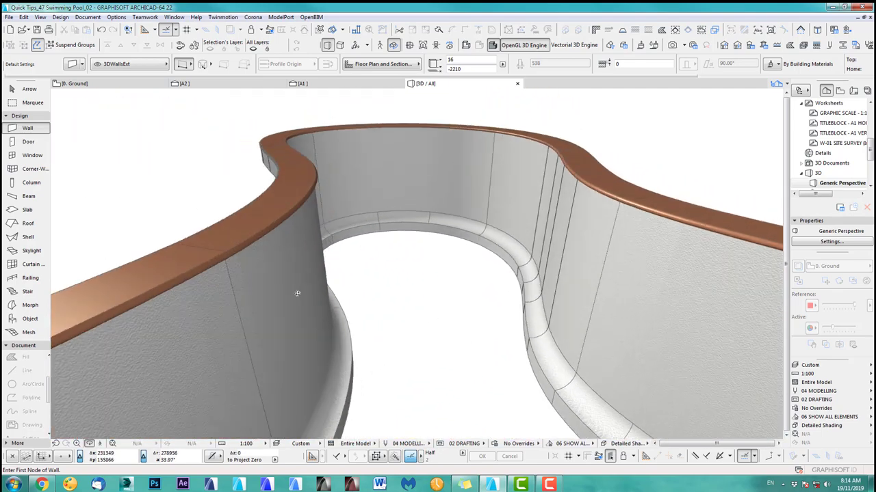
{"action": "scroll", "coordinate": [356, 315], "scroll_direction": "up", "scroll_amount": 3}
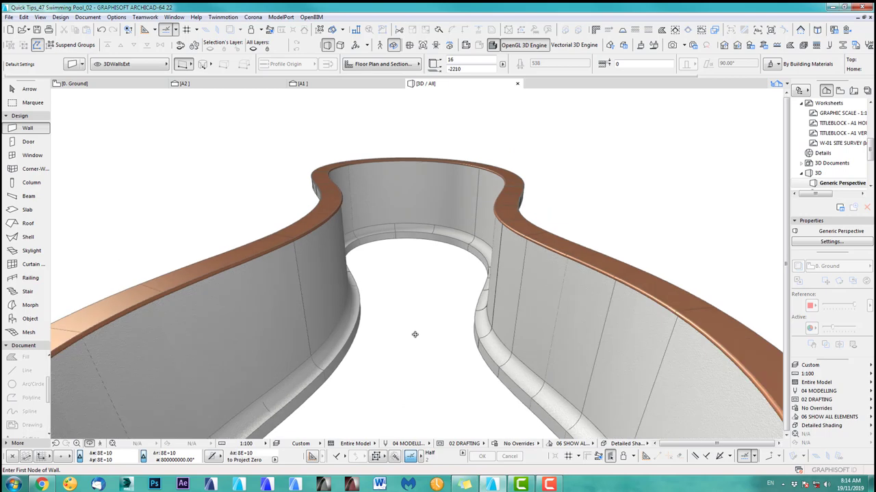
{"action": "mouse_move", "coordinate": [417, 264]}
{"action": "middle_mouse_down", "text": "shift"}
{"action": "mouse_move", "coordinate": [443, 406]}
{"action": "mouse_move", "coordinate": [431, 270]}
{"action": "middle_mouse_up", "text": "shift"}
{"action": "scroll", "coordinate": [447, 393], "scroll_direction": "down", "scroll_amount": 2}
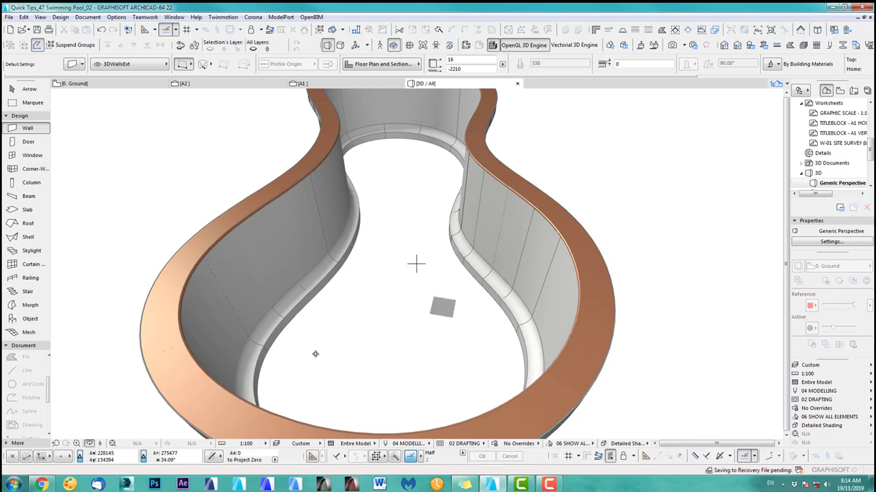
{"action": "middle_click_drag", "start_coordinate": [443, 293], "coordinate": [247, 258], "text": "shift"}
{"action": "scroll", "coordinate": [397, 132], "scroll_direction": "up", "scroll_amount": 5}
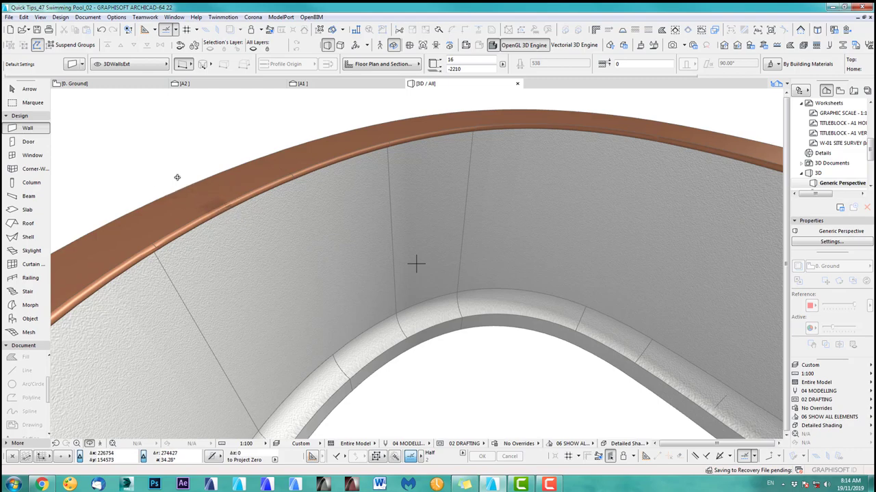
{"action": "left_click_drag", "start_coordinate": [658, 172], "coordinate": [335, 262]}
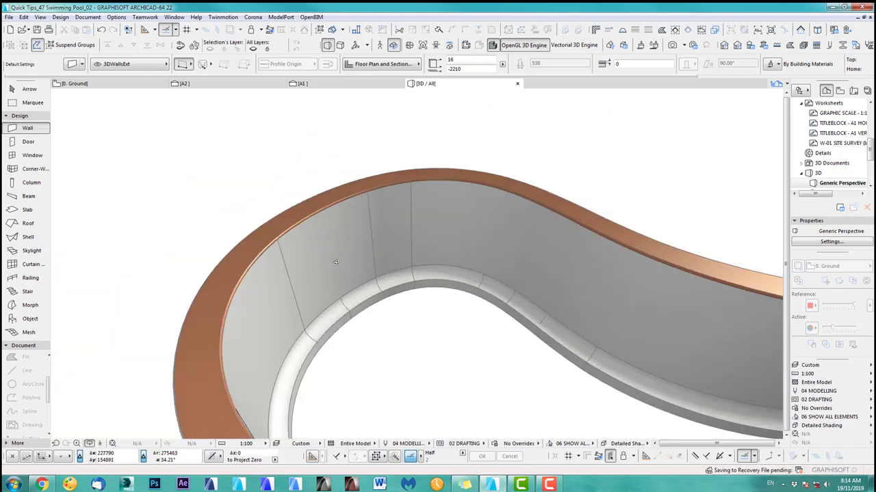
{"action": "scroll", "coordinate": [335, 262], "scroll_direction": "down", "scroll_amount": 4}
{"action": "mouse_move", "coordinate": [534, 323]}
{"action": "middle_mouse_down"}
{"action": "mouse_move", "coordinate": [418, 280]}
{"action": "mouse_move", "coordinate": [568, 252]}
{"action": "middle_mouse_up"}
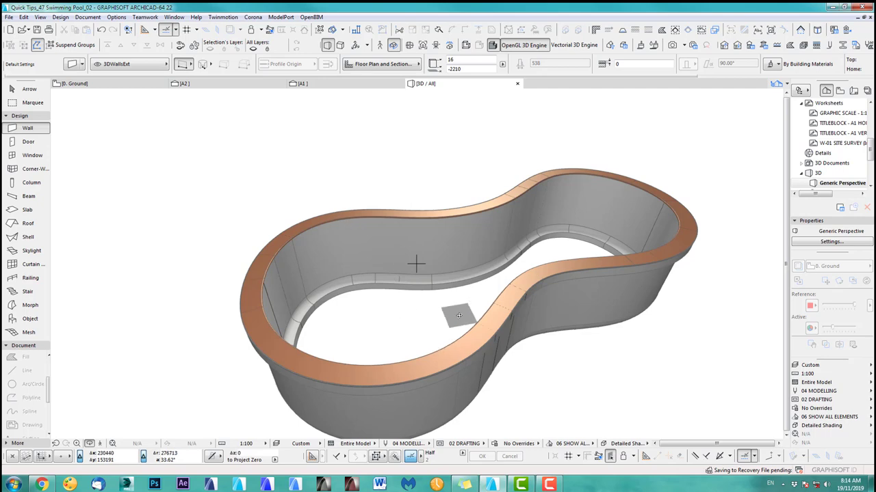
Step: Return to the ground floor plan and move section line A1 up so it cuts across the middle of the pool
{"action": "key", "text": "F2"}
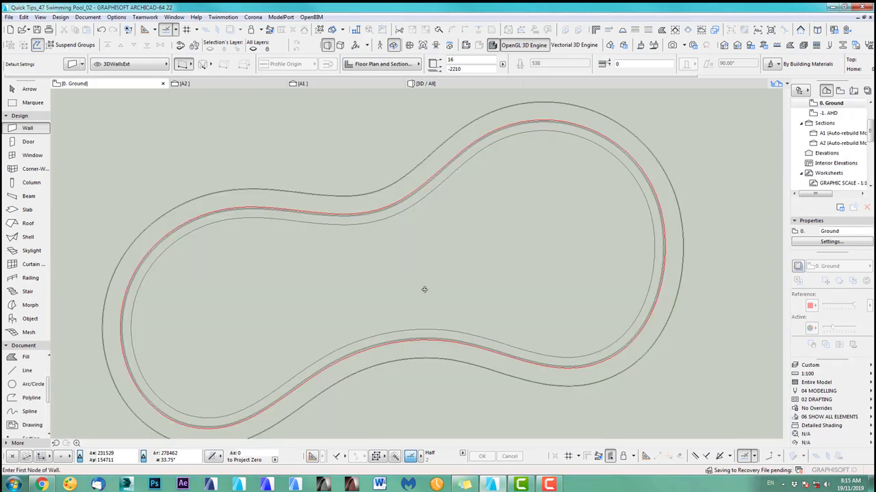
{"action": "scroll", "coordinate": [288, 274], "scroll_direction": "up", "scroll_amount": 4}
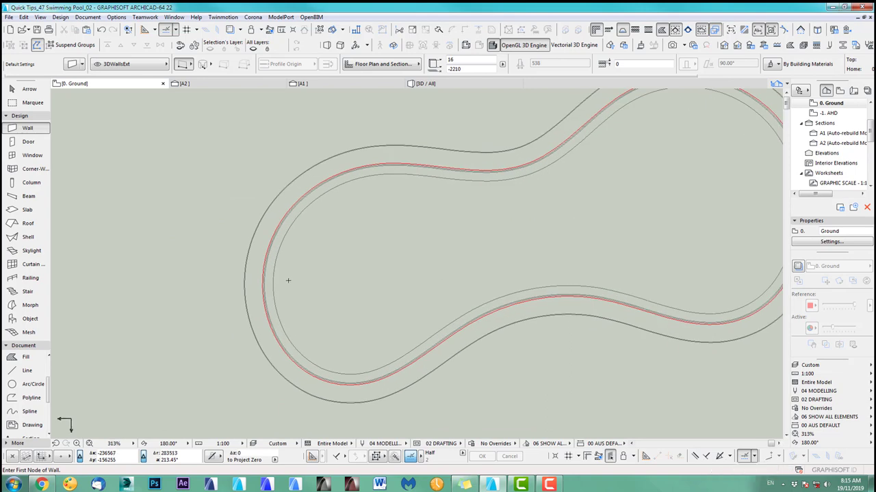
{"action": "scroll", "coordinate": [329, 287], "scroll_direction": "down", "scroll_amount": 6}
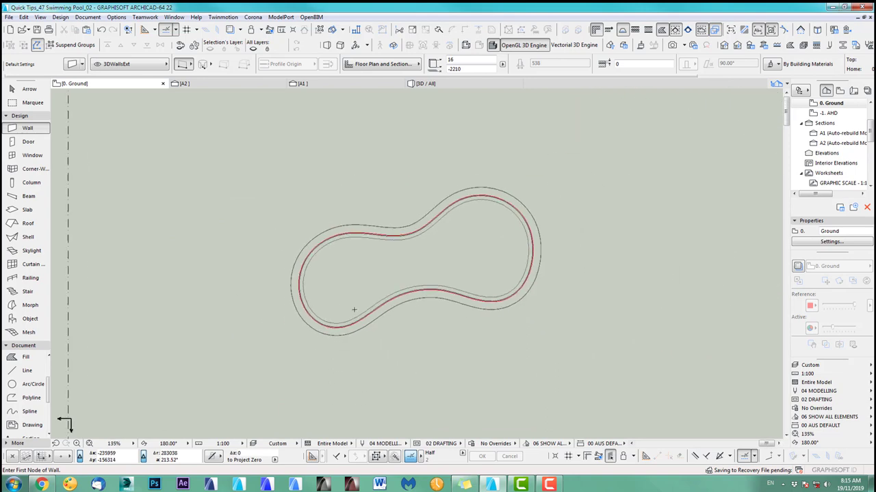
{"action": "middle_click_drag", "start_coordinate": [369, 288], "coordinate": [371, 239]}
{"action": "left_click", "coordinate": [29, 90]}
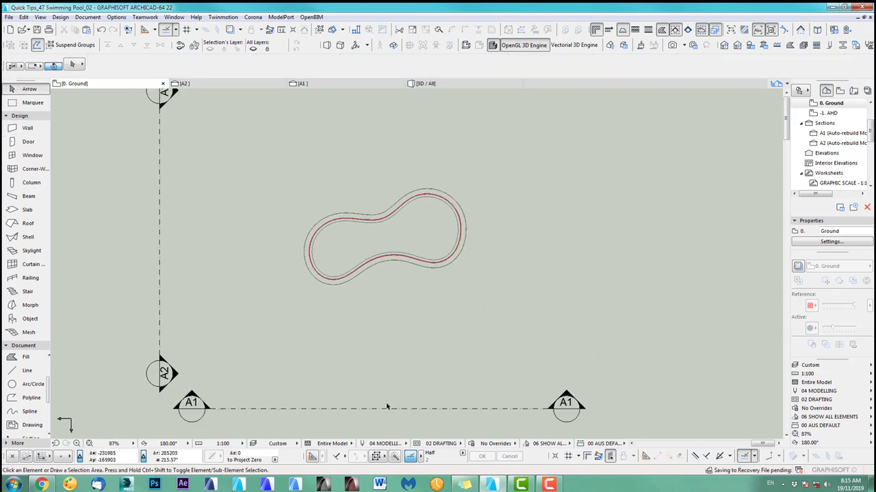
{"action": "left_click", "coordinate": [394, 410]}
{"action": "key", "text": "ctrl+d"}
{"action": "left_click", "coordinate": [393, 409]}
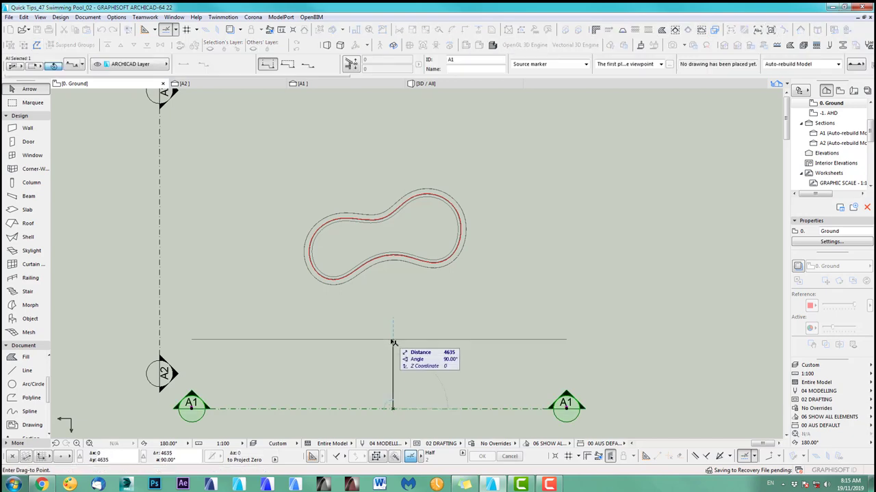
{"action": "scroll", "coordinate": [389, 251], "scroll_direction": "up", "scroll_amount": 6}
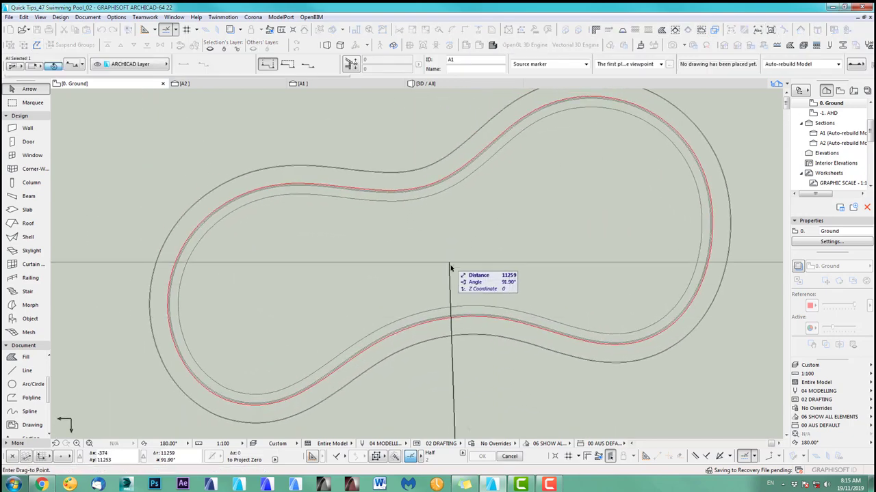
{"action": "left_click", "coordinate": [465, 266]}
Step: Shift section line A1 about 759 mm down so it cuts the pool's left end wall squarely at its outermost point
{"action": "middle_click_drag", "start_coordinate": [202, 315], "coordinate": [346, 286]}
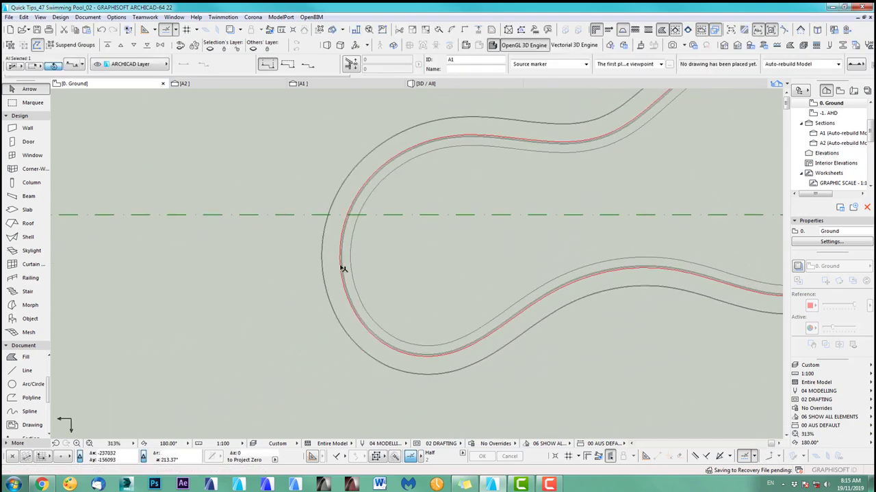
{"action": "scroll", "coordinate": [371, 261], "scroll_direction": "up", "scroll_amount": 3}
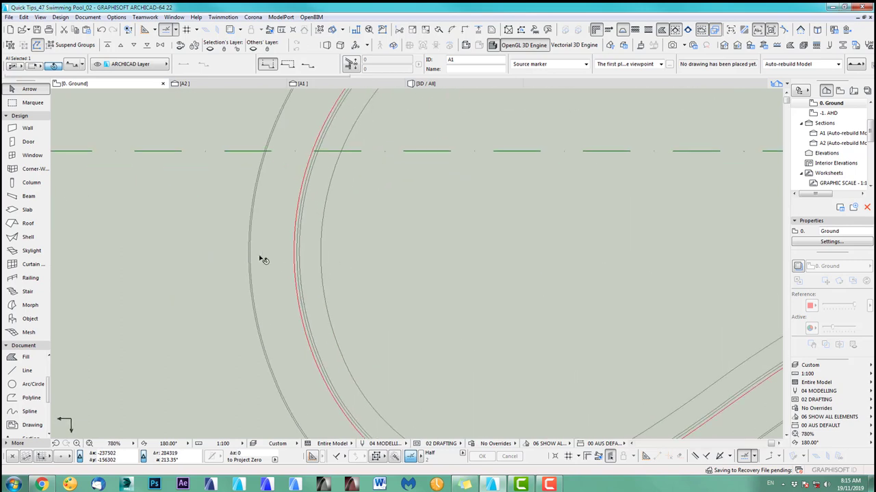
{"action": "left_click", "coordinate": [414, 152]}
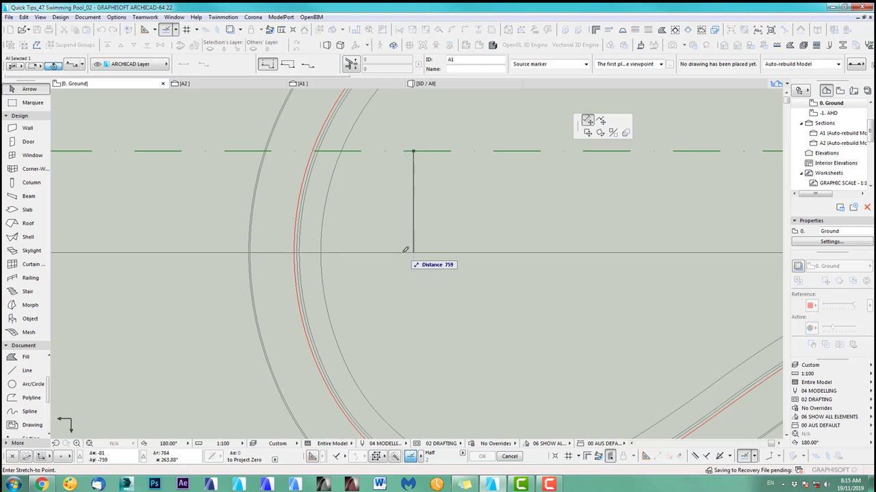
{"action": "left_click", "coordinate": [405, 251]}
{"action": "scroll", "coordinate": [325, 265], "scroll_direction": "up", "scroll_amount": 2}
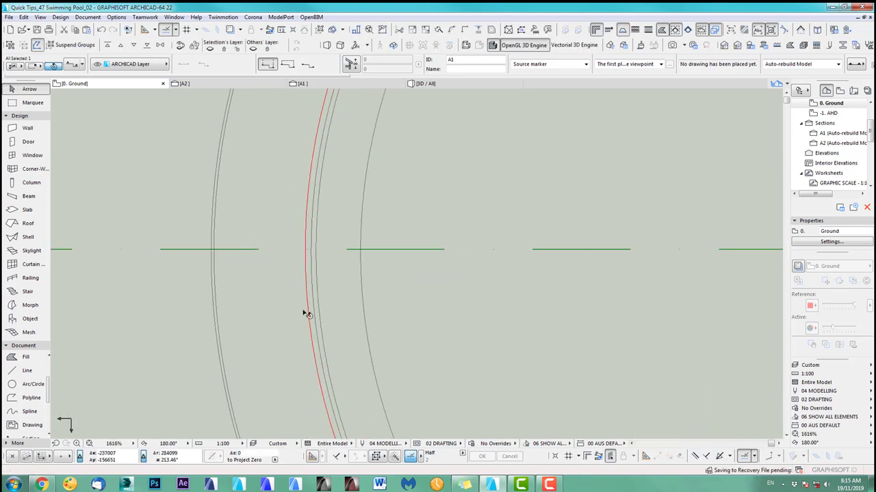
Step: Open section A1 and examine the coping, its rounded nose and the thin strip on top of the left wall
{"action": "left_click", "coordinate": [342, 84]}
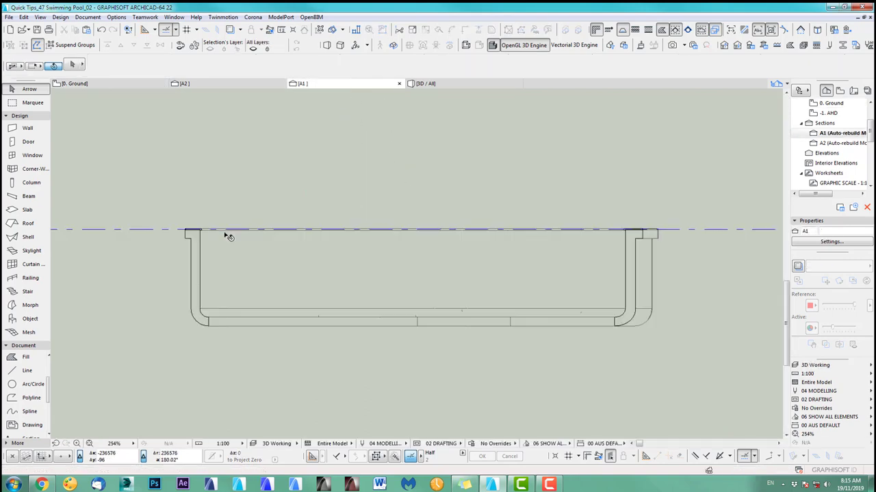
{"action": "scroll", "coordinate": [205, 246], "scroll_direction": "up", "scroll_amount": 8}
{"action": "scroll", "coordinate": [364, 245], "scroll_direction": "up", "scroll_amount": 3}
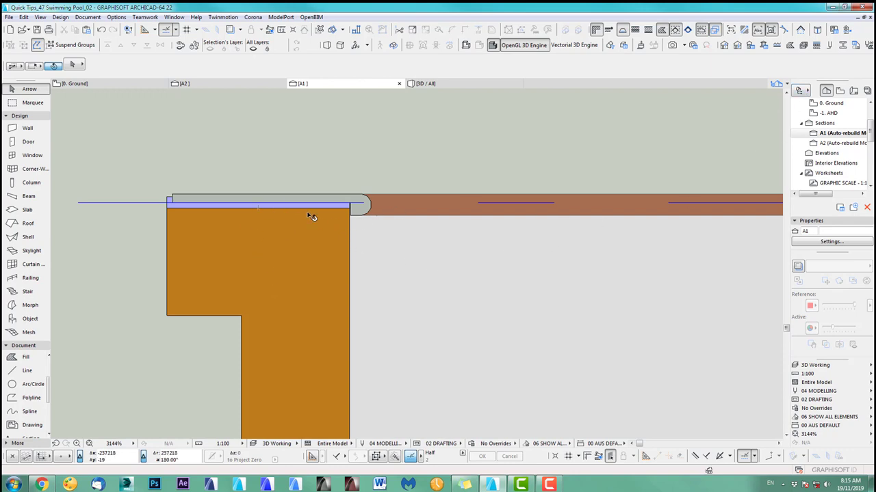
{"action": "scroll", "coordinate": [311, 219], "scroll_direction": "up", "scroll_amount": 5}
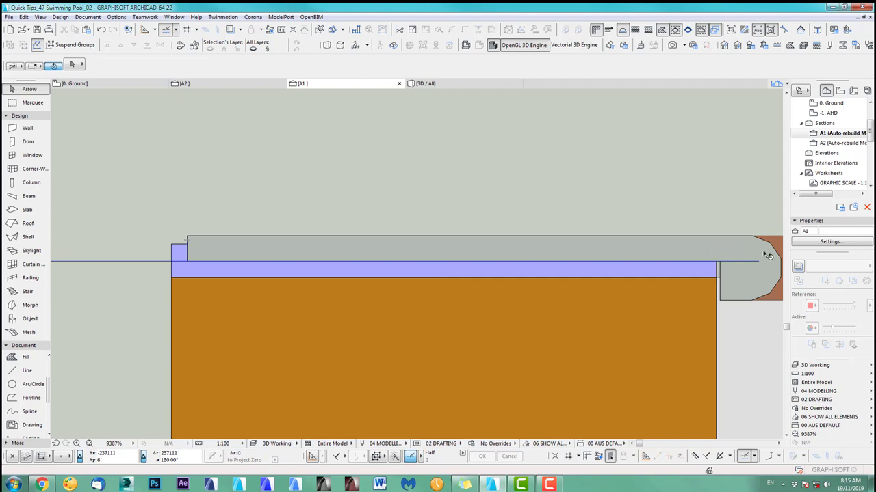
{"action": "middle_click_drag", "start_coordinate": [767, 256], "coordinate": [506, 220]}
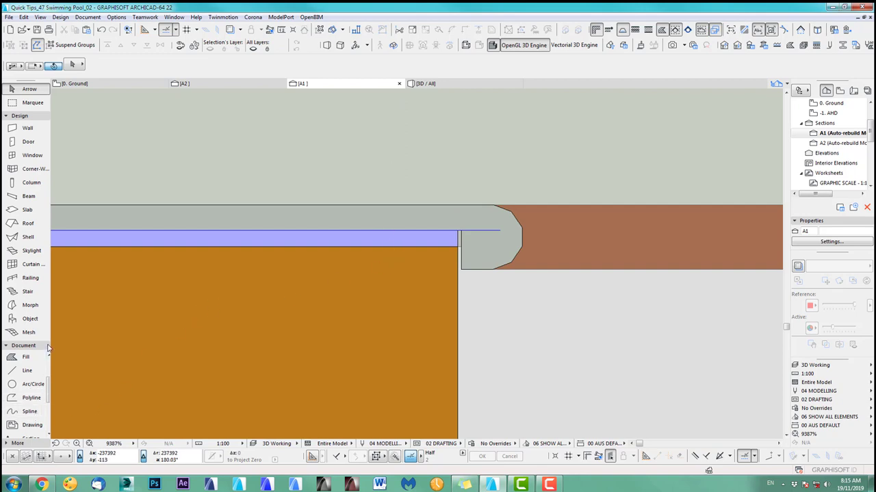
Step: Start a Morph polygon at the thin strip's upper corner beside the coping, running to the wall's inner face, down below the coping and past its nose
{"action": "left_click", "coordinate": [28, 305]}
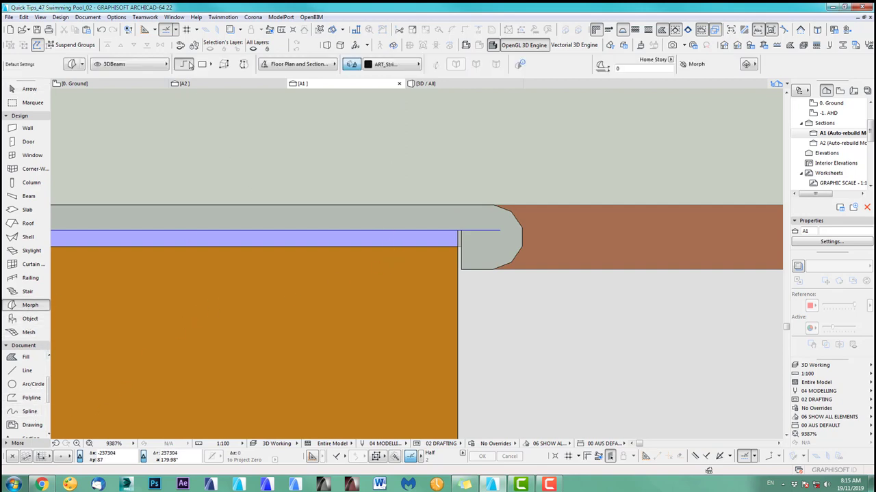
{"action": "scroll", "coordinate": [264, 240], "scroll_direction": "up", "scroll_amount": 5}
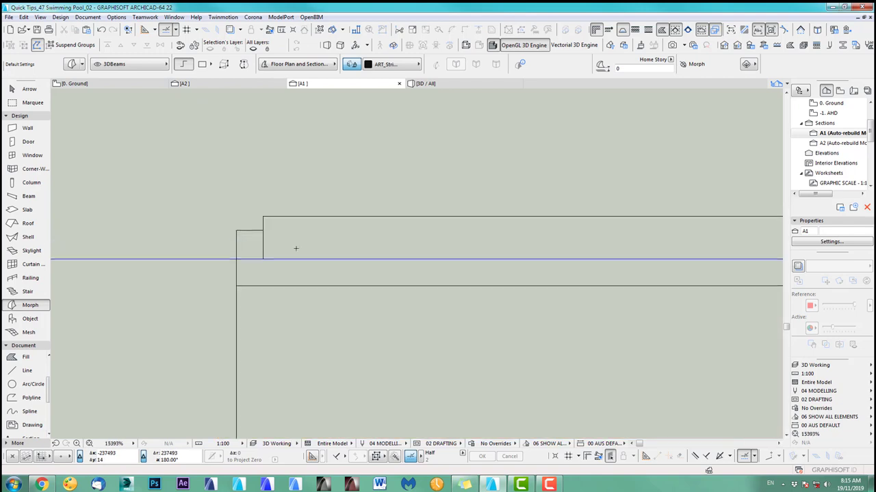
{"action": "scroll", "coordinate": [266, 227], "scroll_direction": "up", "scroll_amount": 4}
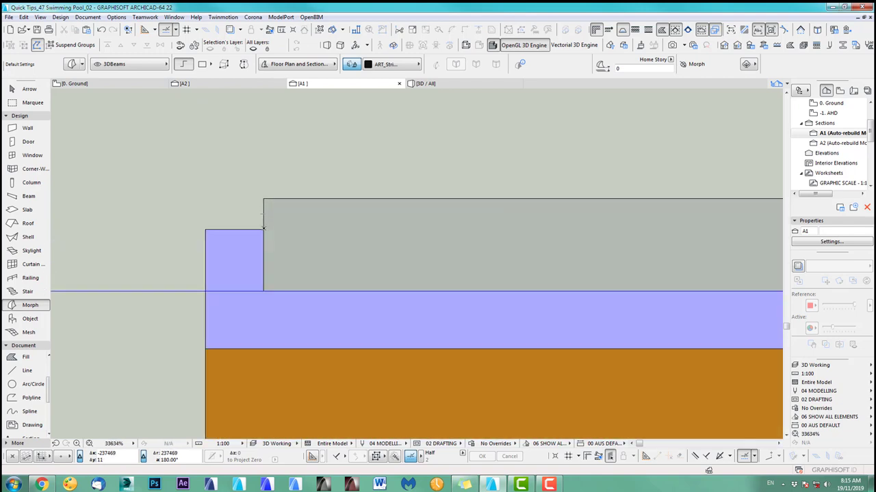
{"action": "left_click", "coordinate": [263, 229]}
{"action": "scroll", "coordinate": [548, 235], "scroll_direction": "down", "scroll_amount": 7}
{"action": "middle_click_drag", "start_coordinate": [588, 236], "coordinate": [109, 220]}
{"action": "scroll", "coordinate": [559, 245], "scroll_direction": "up", "scroll_amount": 1}
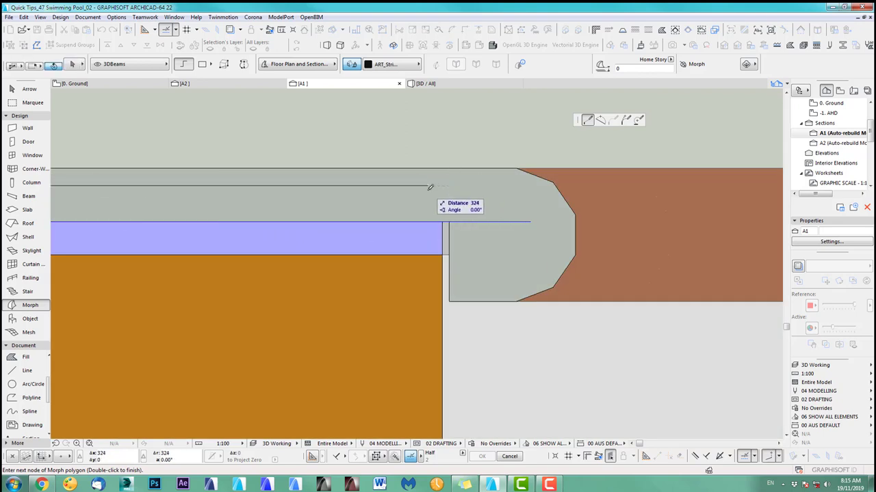
{"action": "left_click", "coordinate": [443, 253]}
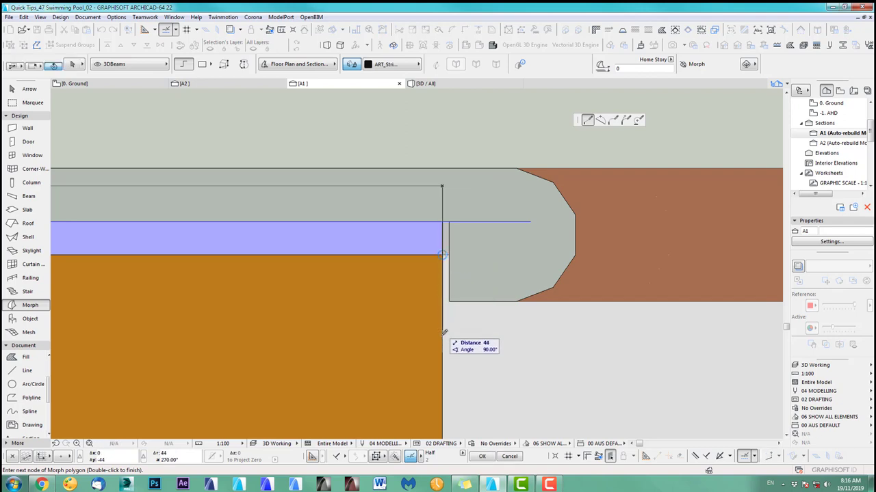
{"action": "left_click", "coordinate": [640, 323]}
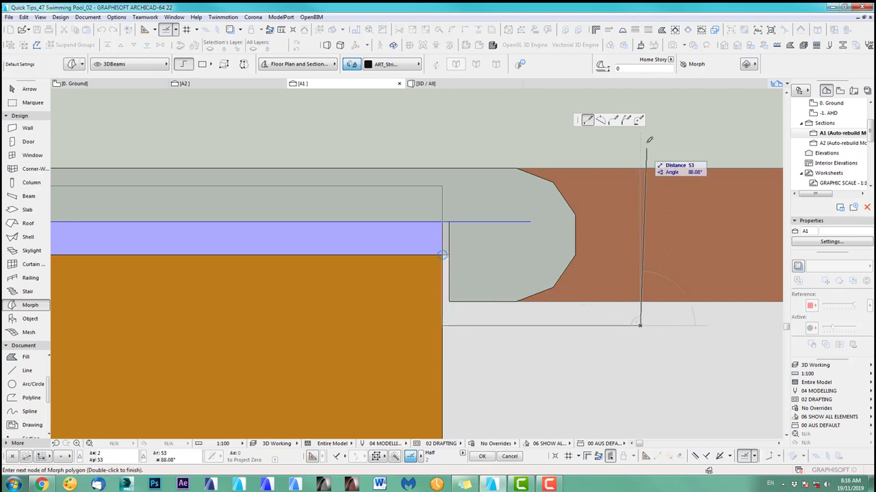
Step: Complete the Morph polygon by running it up well above the coping, across to the coping's outer end and down to the thin strip
{"action": "scroll", "coordinate": [631, 179], "scroll_direction": "down", "scroll_amount": 2}
{"action": "middle_click_drag", "start_coordinate": [628, 134], "coordinate": [626, 270]}
{"action": "left_click", "coordinate": [632, 211]}
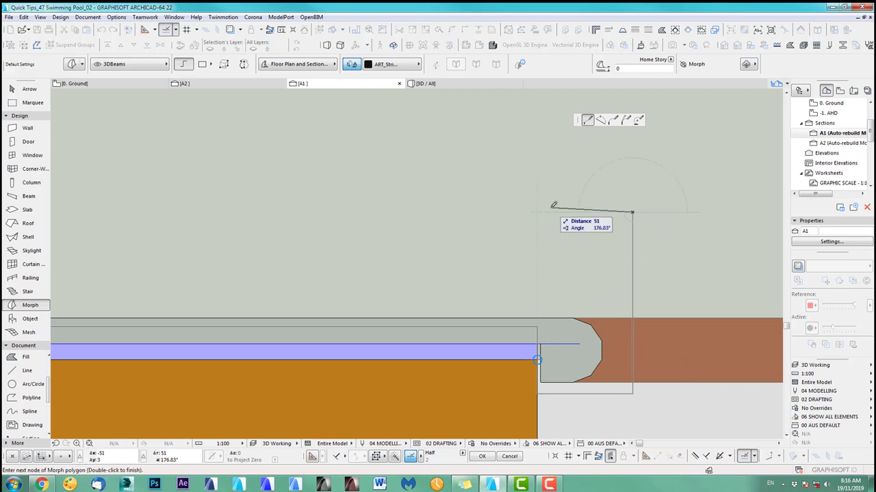
{"action": "scroll", "coordinate": [530, 204], "scroll_direction": "down", "scroll_amount": 3}
{"action": "middle_click_drag", "start_coordinate": [462, 215], "coordinate": [524, 215]}
{"action": "scroll", "coordinate": [387, 223], "scroll_direction": "up", "scroll_amount": 1}
{"action": "middle_click_drag", "start_coordinate": [388, 223], "coordinate": [438, 219]}
{"action": "scroll", "coordinate": [438, 219], "scroll_direction": "up", "scroll_amount": 3}
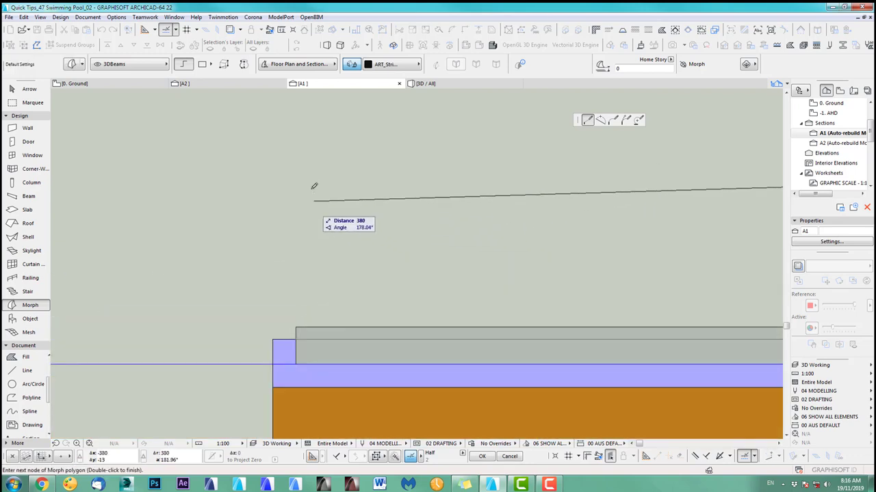
{"action": "left_click", "coordinate": [297, 322]}
{"action": "left_click", "coordinate": [301, 361]}
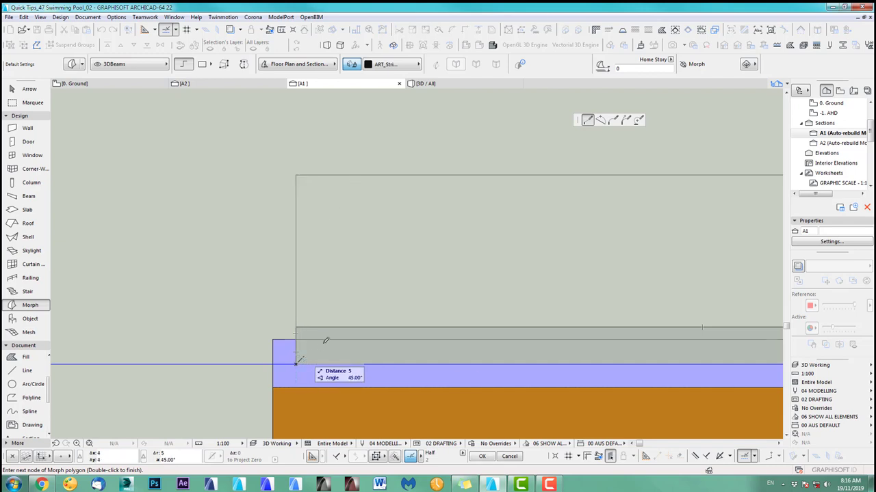
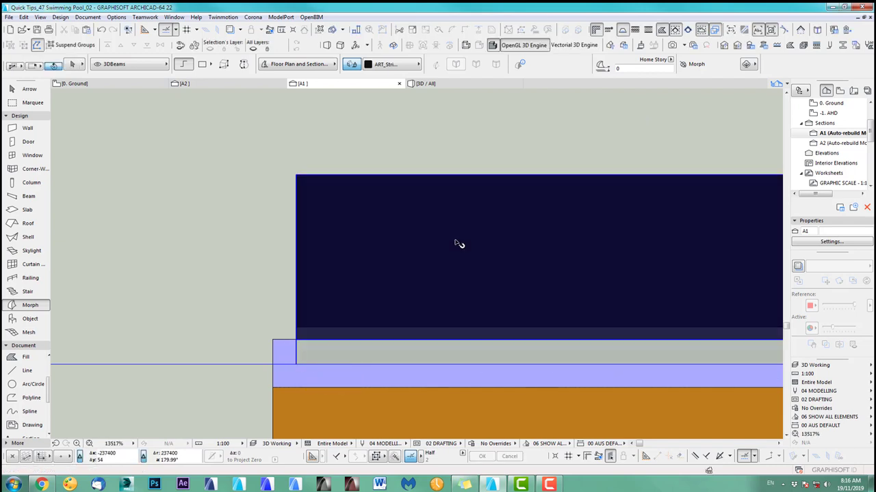
Step: Delete the stray vertical Morph edge that hangs down beside the thin strip at the coping's outer end
{"action": "left_click", "coordinate": [456, 242], "text": "shift"}
{"action": "scroll", "coordinate": [299, 368], "scroll_direction": "up", "scroll_amount": 5}
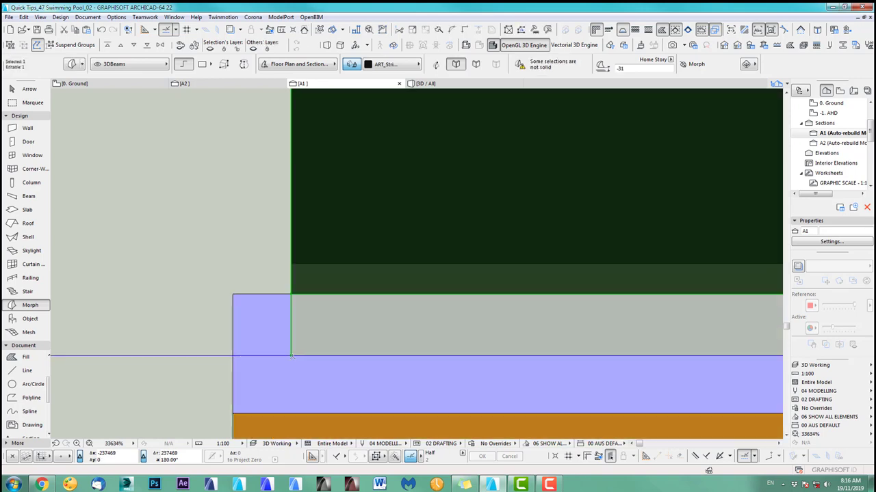
{"action": "key", "text": "Escape"}
{"action": "left_click", "coordinate": [27, 92]}
{"action": "left_click", "coordinate": [74, 67]}
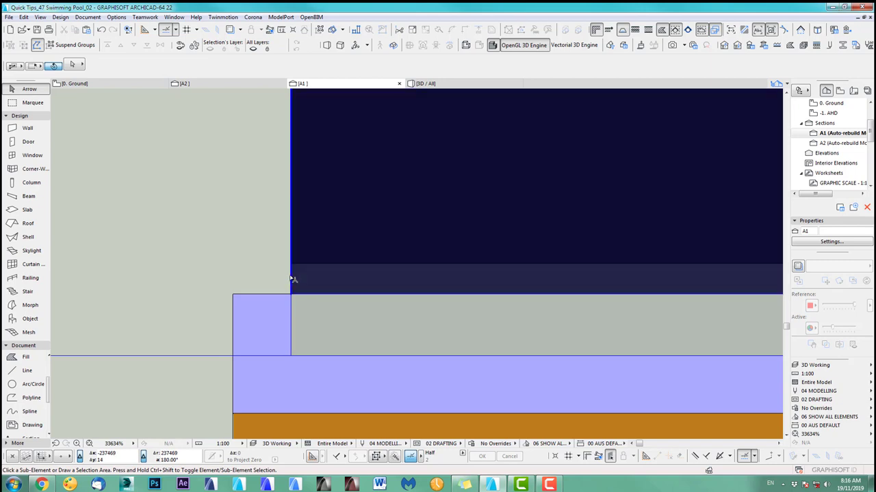
{"action": "left_click", "coordinate": [294, 279]}
{"action": "key", "text": "Escape"}
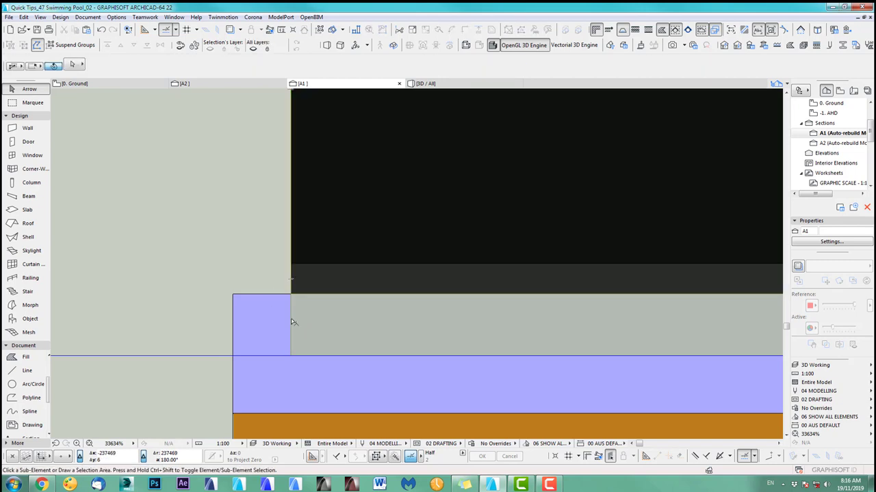
{"action": "left_click", "coordinate": [292, 321]}
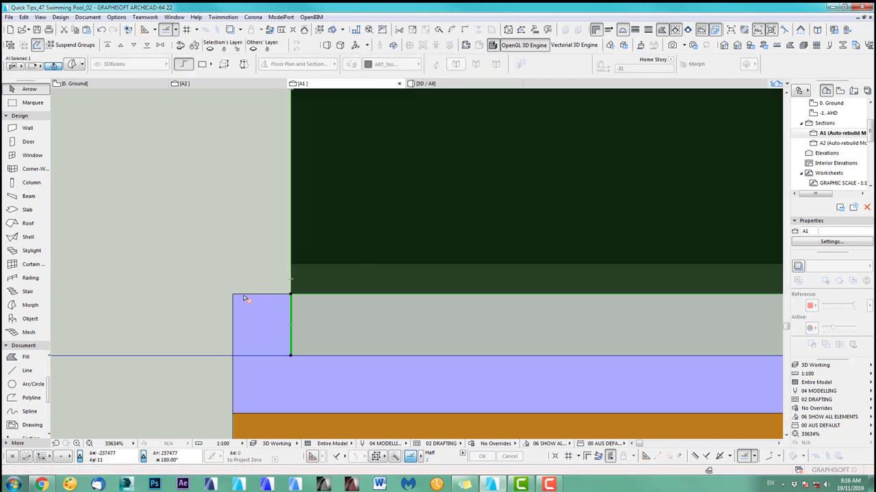
{"action": "key", "text": "Escape"}
Step: Select the Morph face as a sub-element and drag it from its inner corner by 1 mm in X and 1 mm in Y
{"action": "left_click", "coordinate": [349, 212]}
{"action": "scroll", "coordinate": [230, 293], "scroll_direction": "down", "scroll_amount": 3}
{"action": "scroll", "coordinate": [322, 317], "scroll_direction": "down", "scroll_amount": 2}
{"action": "middle_click_drag", "start_coordinate": [529, 294], "coordinate": [443, 274]}
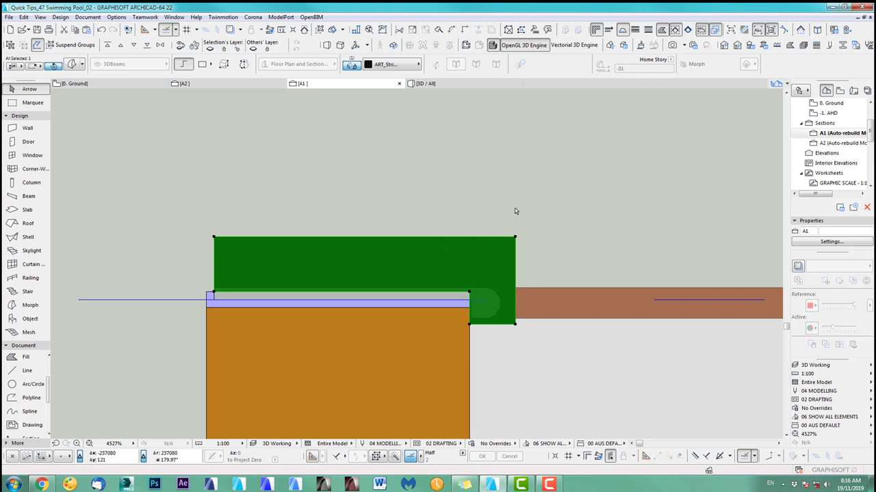
{"action": "scroll", "coordinate": [470, 306], "scroll_direction": "up", "scroll_amount": 3}
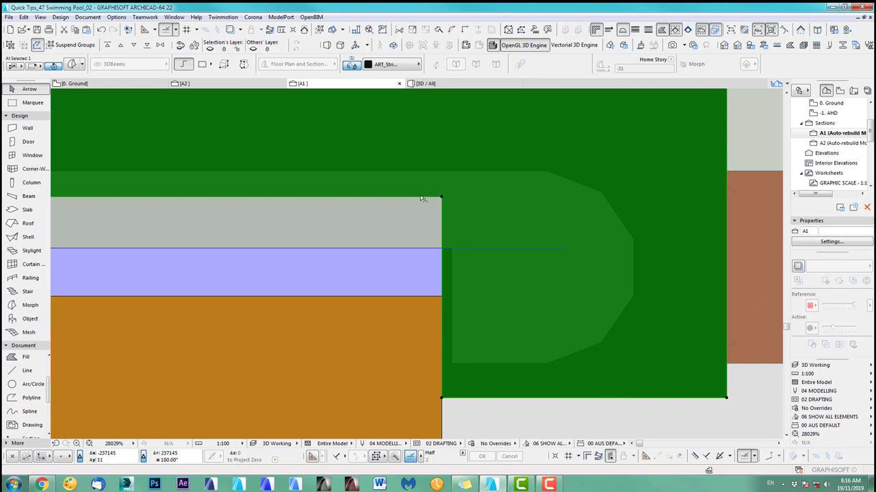
{"action": "left_click", "coordinate": [52, 65]}
{"action": "left_click", "coordinate": [749, 135]}
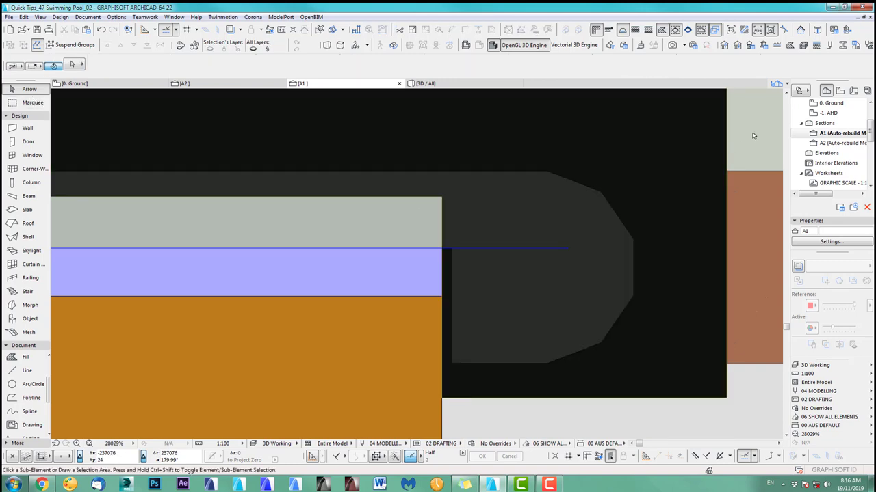
{"action": "left_click", "coordinate": [660, 162]}
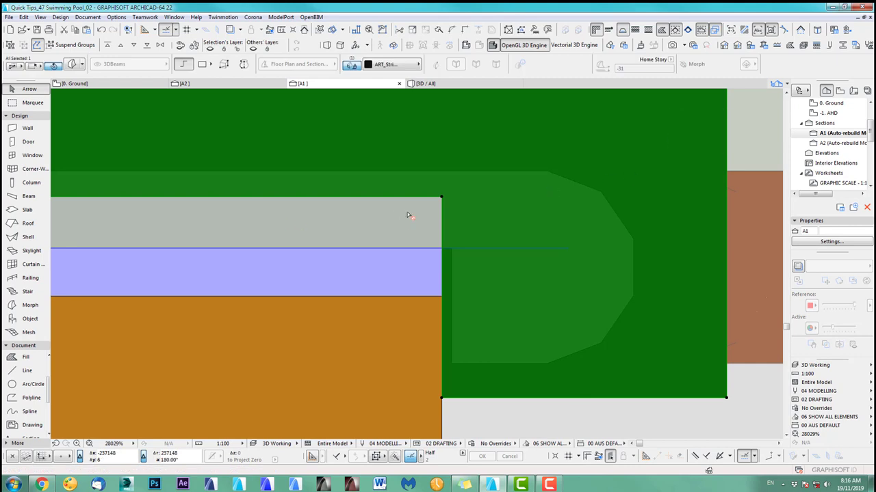
{"action": "scroll", "coordinate": [444, 205], "scroll_direction": "up", "scroll_amount": 4}
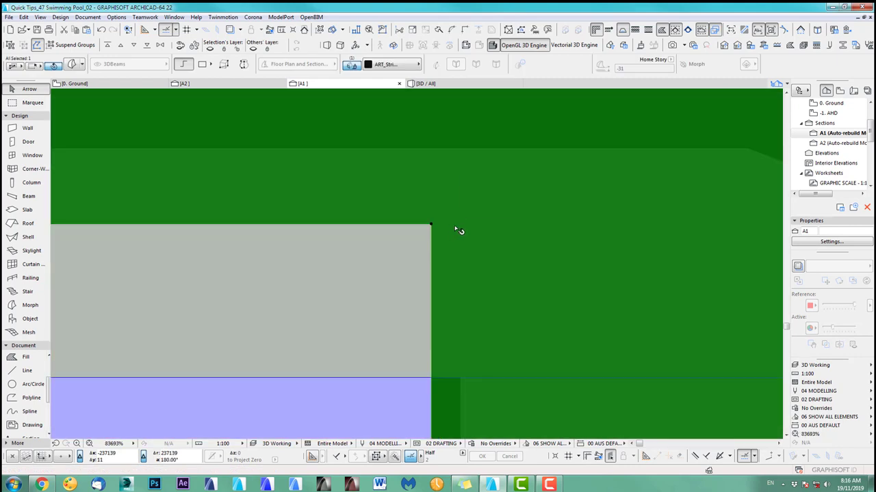
{"action": "key", "text": "ctrl+d"}
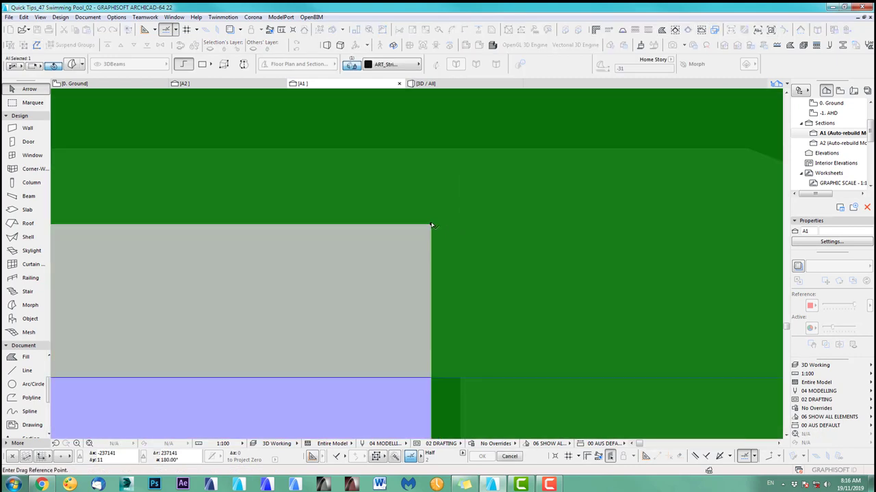
{"action": "left_click", "coordinate": [431, 225]}
{"action": "type", "text": "x"}
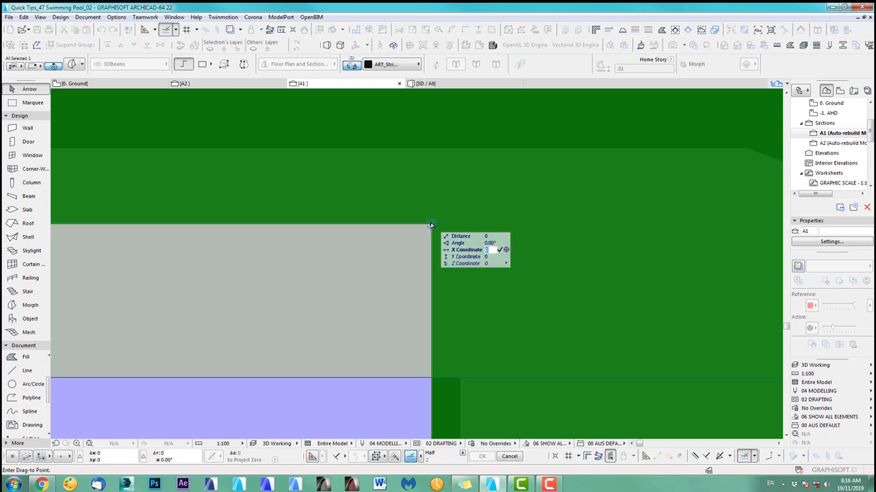
{"action": "type", "text": "1"}
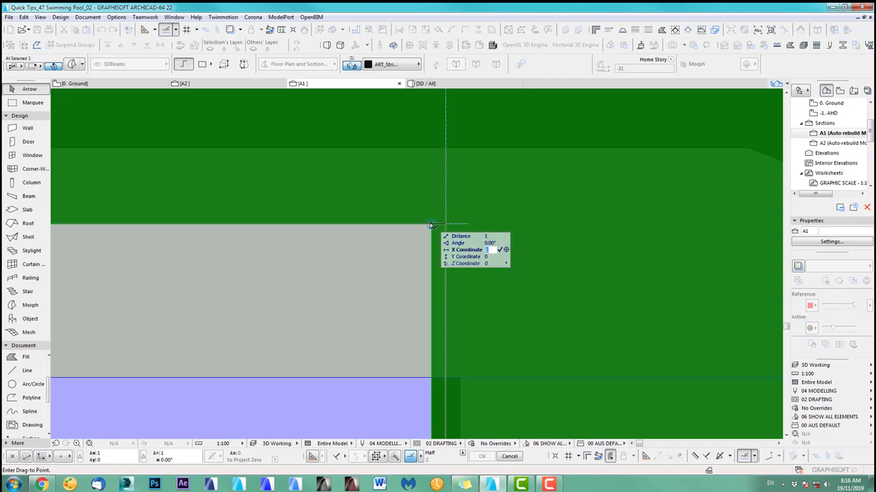
{"action": "key", "text": "Tab"}
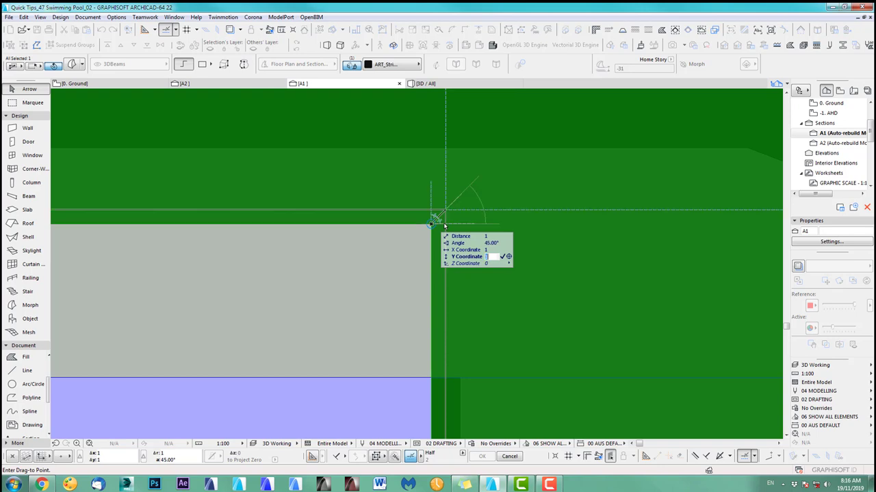
{"action": "key", "text": "Return"}
Step: Offset the Morph face's outer vertical edge outward so it extends slightly past the coping's outer end, over the thin strip
{"action": "scroll", "coordinate": [380, 307], "scroll_direction": "down", "scroll_amount": 10}
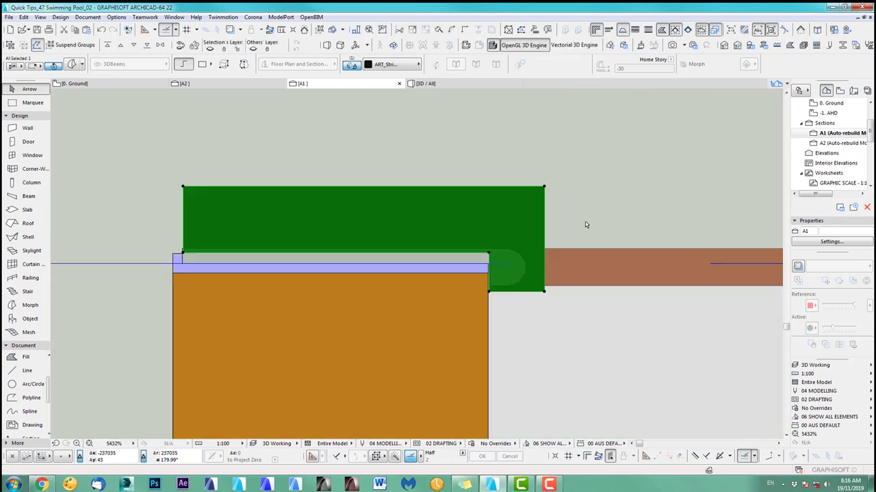
{"action": "scroll", "coordinate": [195, 254], "scroll_direction": "up", "scroll_amount": 5}
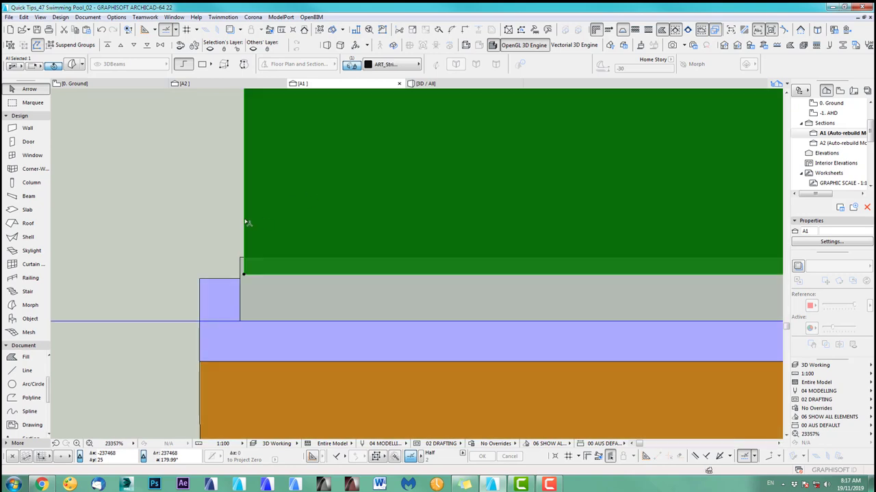
{"action": "left_click", "coordinate": [246, 223]}
{"action": "left_click", "coordinate": [309, 262]}
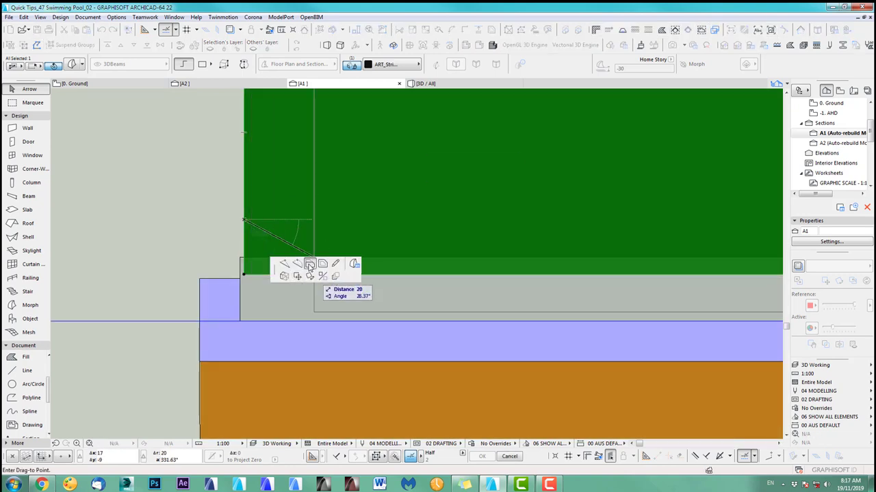
{"action": "left_click", "coordinate": [234, 268]}
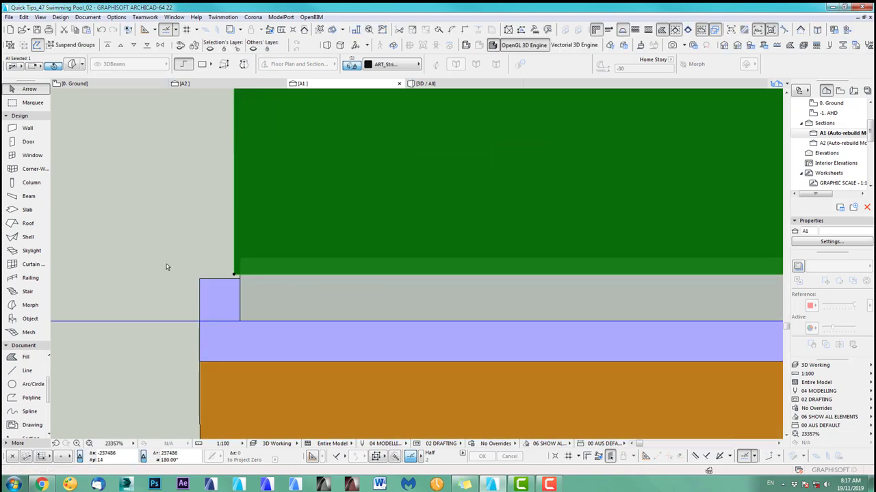
Step: Drag the Morph face straight down by about 1 mm so its lower edge sits just above the thin strip's top
{"action": "scroll", "coordinate": [240, 282], "scroll_direction": "up", "scroll_amount": 6}
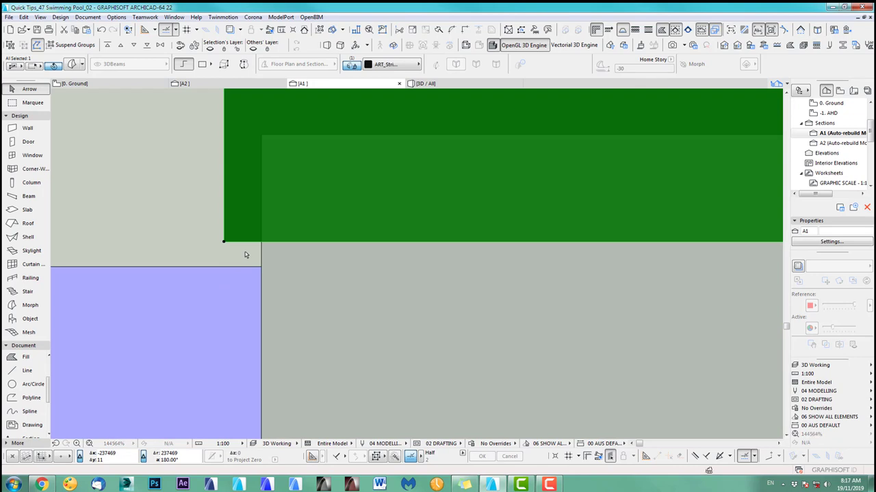
{"action": "key", "text": "ctrl+d"}
{"action": "left_click", "coordinate": [223, 242]}
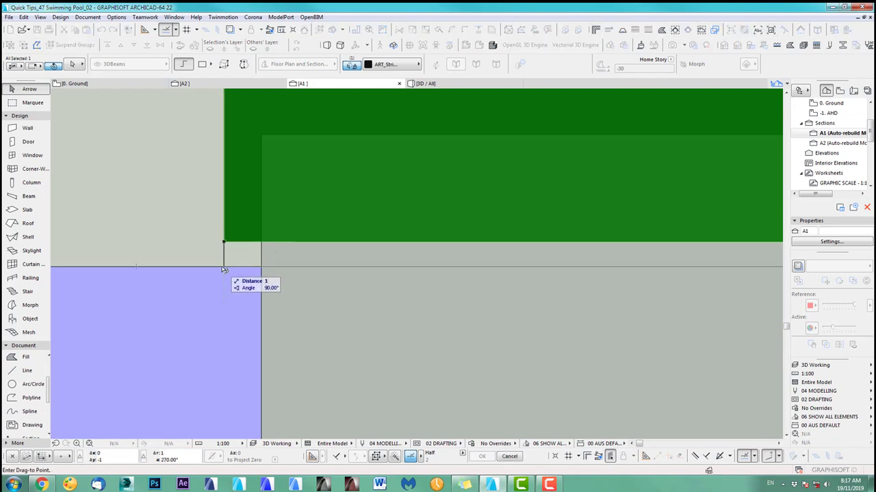
{"action": "left_click", "coordinate": [223, 266]}
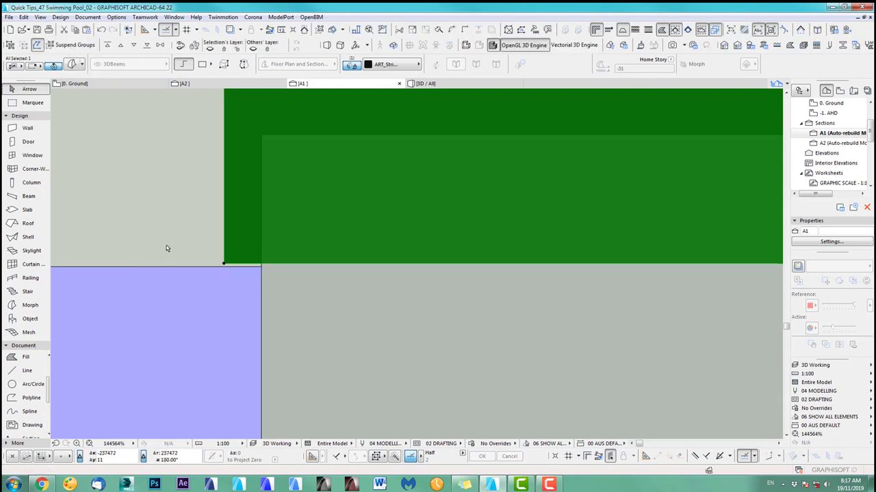
Step: Drag the Morph face slightly sideways toward the wall's inner face, leaving a hairline gap beside it, and clear the selection
{"action": "scroll", "coordinate": [232, 251], "scroll_direction": "down", "scroll_amount": 5}
{"action": "middle_click_drag", "start_coordinate": [232, 251], "coordinate": [171, 257]}
{"action": "scroll", "coordinate": [519, 223], "scroll_direction": "down", "scroll_amount": 2}
{"action": "middle_click_drag", "start_coordinate": [519, 223], "coordinate": [250, 245]}
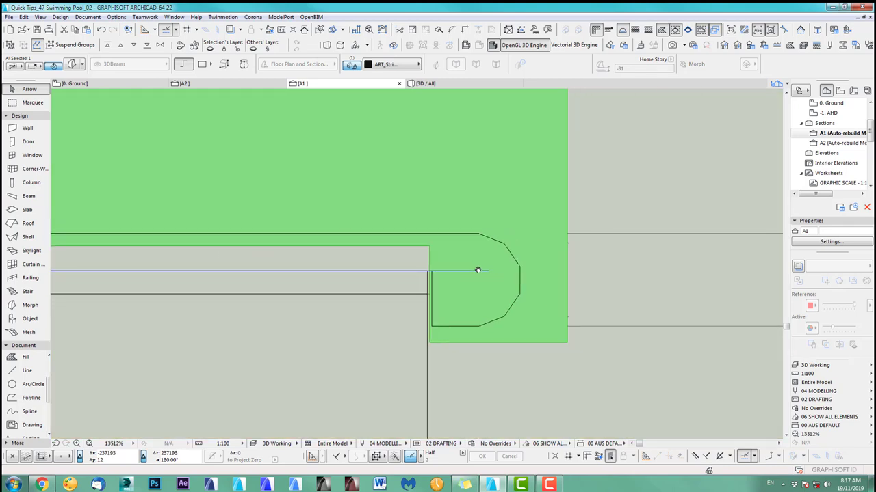
{"action": "scroll", "coordinate": [436, 298], "scroll_direction": "up", "scroll_amount": 6}
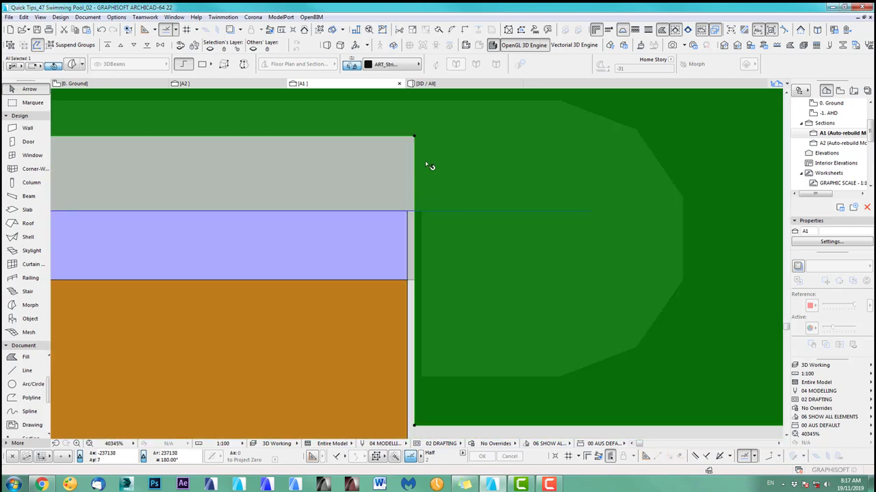
{"action": "key", "text": "ctrl+d"}
{"action": "scroll", "coordinate": [428, 166], "scroll_direction": "up", "scroll_amount": 2}
{"action": "left_click", "coordinate": [408, 236]}
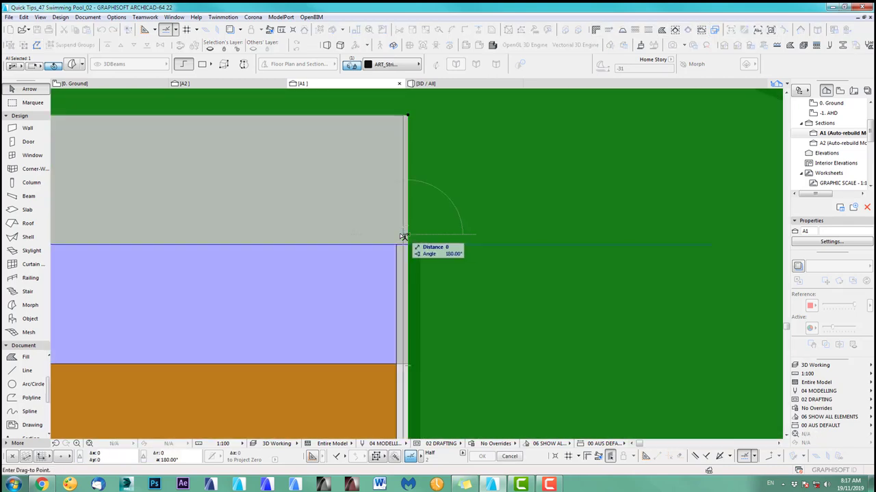
{"action": "left_click", "coordinate": [404, 237]}
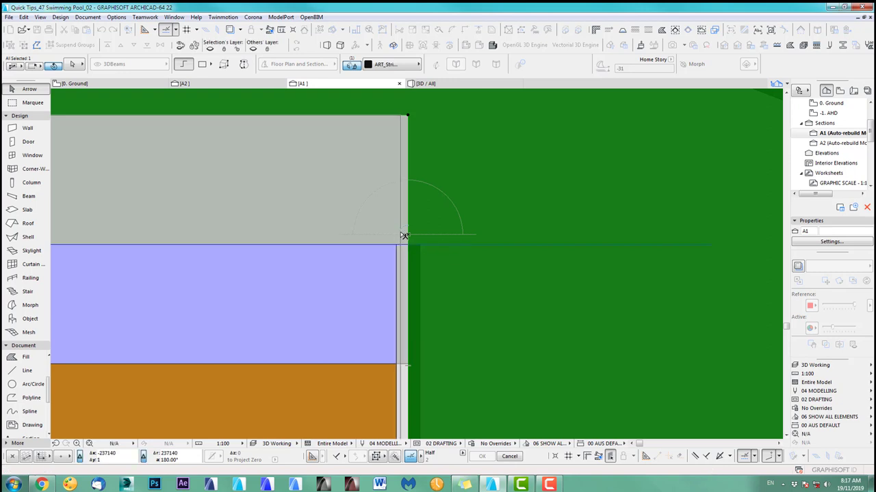
{"action": "scroll", "coordinate": [406, 238], "scroll_direction": "up", "scroll_amount": 3}
{"action": "scroll", "coordinate": [426, 249], "scroll_direction": "down", "scroll_amount": 5}
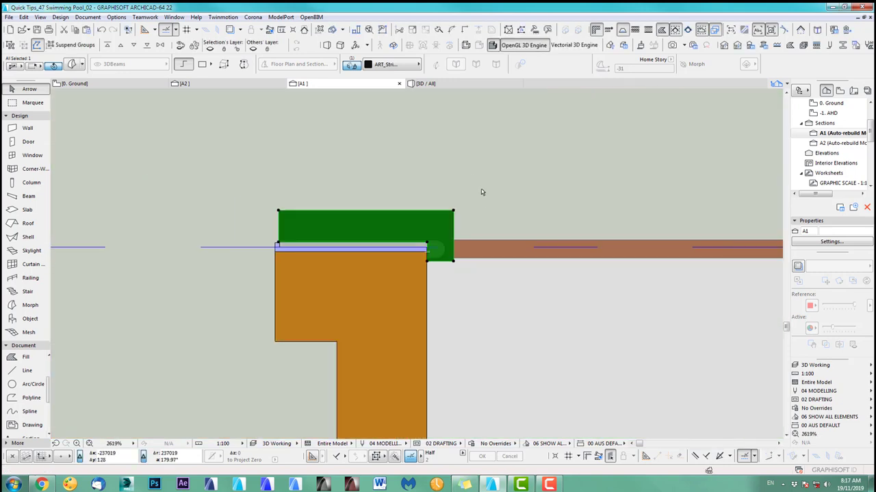
{"action": "left_click", "coordinate": [481, 191]}
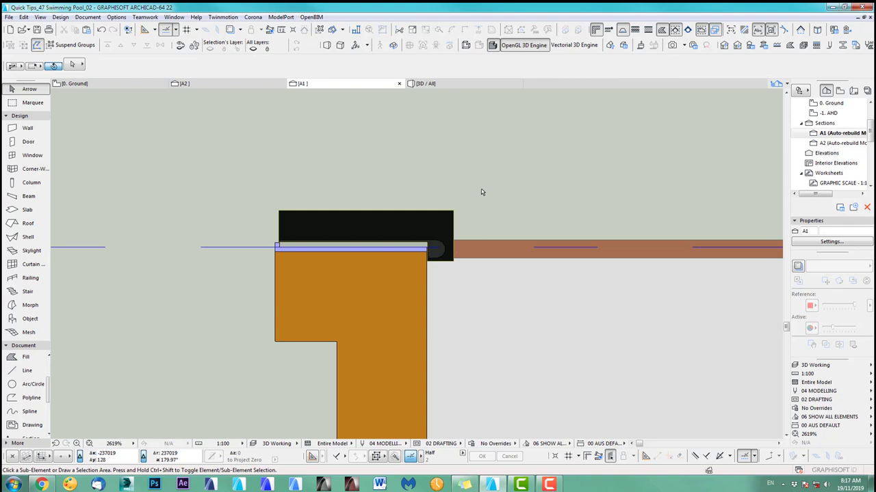
Step: In 3D, extrude the black Morph face standing across the pool coping perpendicularly by 10 mm
{"action": "key", "text": "F3"}
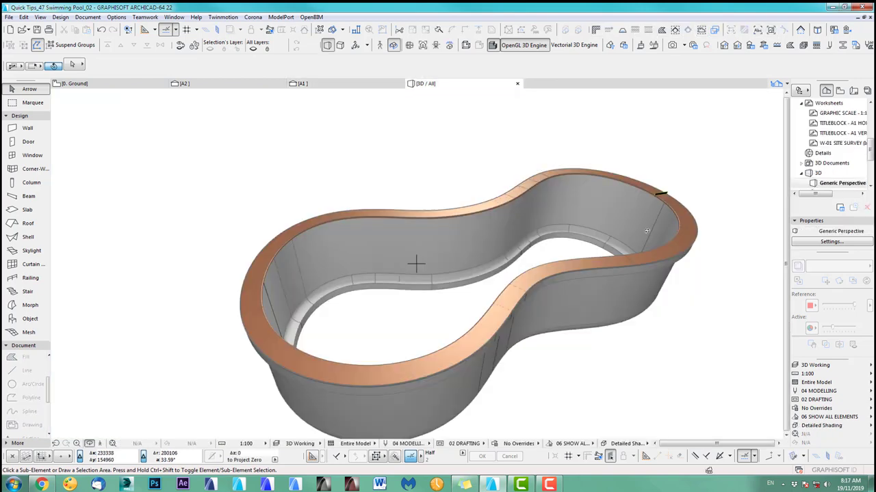
{"action": "scroll", "coordinate": [688, 191], "scroll_direction": "up", "scroll_amount": 5}
{"action": "scroll", "coordinate": [676, 198], "scroll_direction": "up", "scroll_amount": 6}
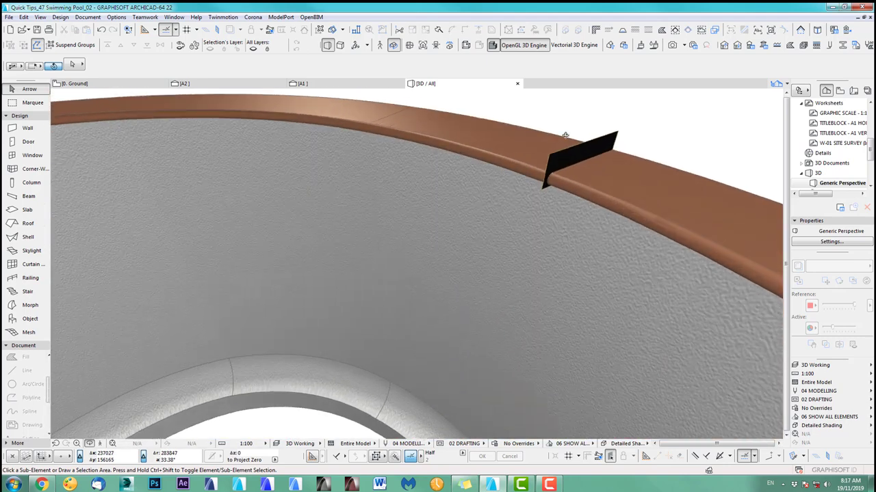
{"action": "middle_click_drag", "start_coordinate": [566, 136], "coordinate": [503, 200]}
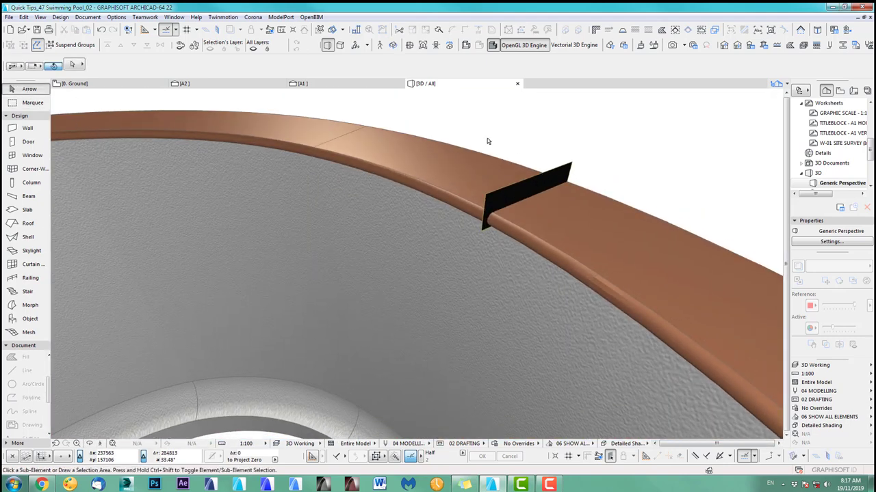
{"action": "left_click", "coordinate": [504, 198]}
{"action": "left_click", "coordinate": [504, 198]}
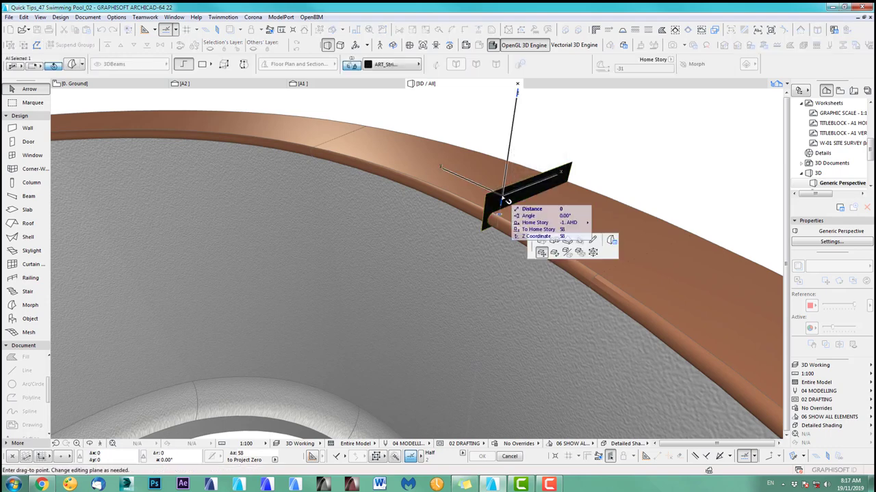
{"action": "left_click", "coordinate": [540, 241]}
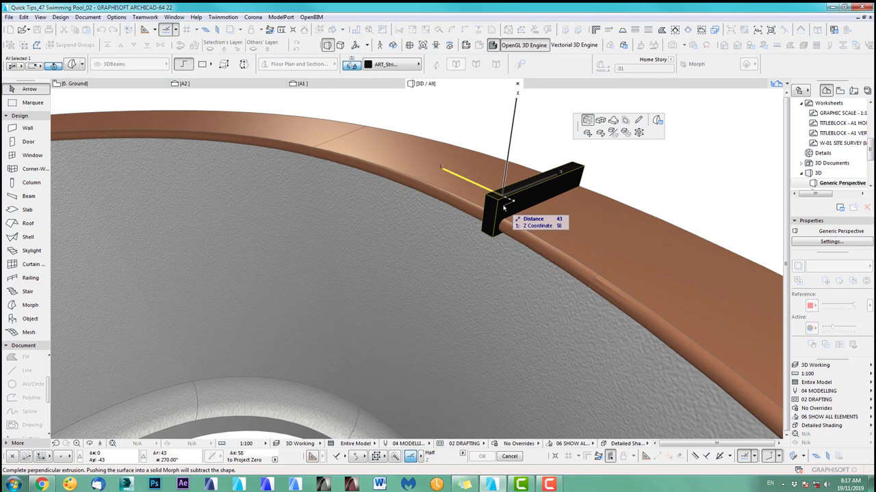
{"action": "type", "text": "10"}
{"action": "key", "text": "Return"}
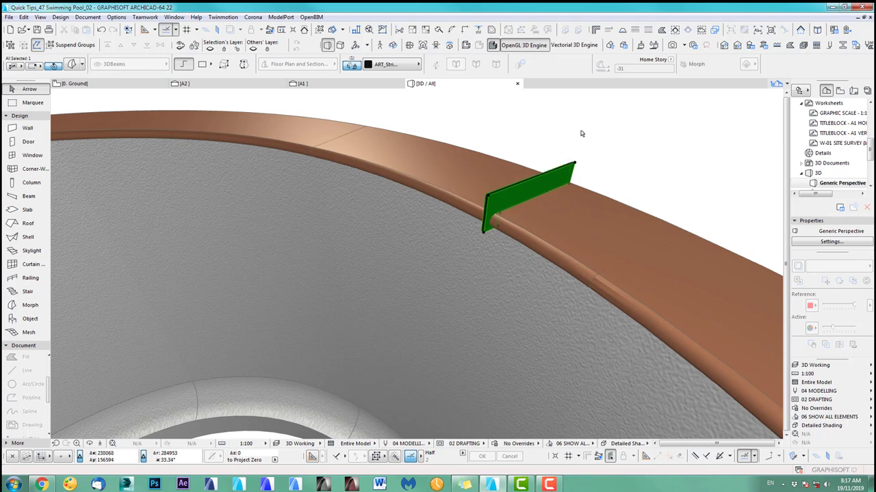
Step: Examine the thin extruded Morph and its fit across the coping from several sides
{"action": "key", "text": "o"}
{"action": "left_click_drag", "start_coordinate": [570, 206], "coordinate": [275, 203]}
{"action": "scroll", "coordinate": [428, 240], "scroll_direction": "up", "scroll_amount": 5}
{"action": "scroll", "coordinate": [446, 250], "scroll_direction": "down", "scroll_amount": 5}
{"action": "left_click_drag", "start_coordinate": [367, 254], "coordinate": [657, 276]}
{"action": "scroll", "coordinate": [514, 267], "scroll_direction": "down", "scroll_amount": 5}
{"action": "left_click_drag", "start_coordinate": [514, 267], "coordinate": [455, 313]}
{"action": "left_click_drag", "start_coordinate": [617, 333], "coordinate": [495, 287]}
{"action": "left_click", "coordinate": [438, 294]}
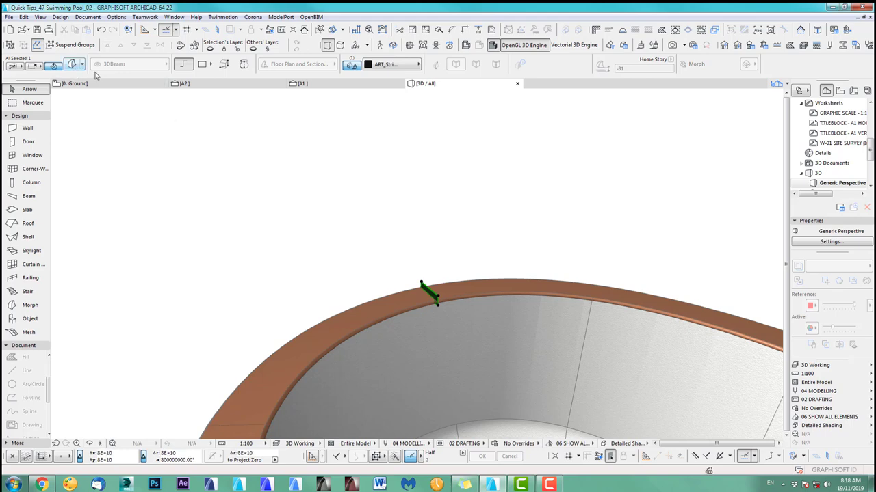
{"action": "left_click", "coordinate": [72, 65]}
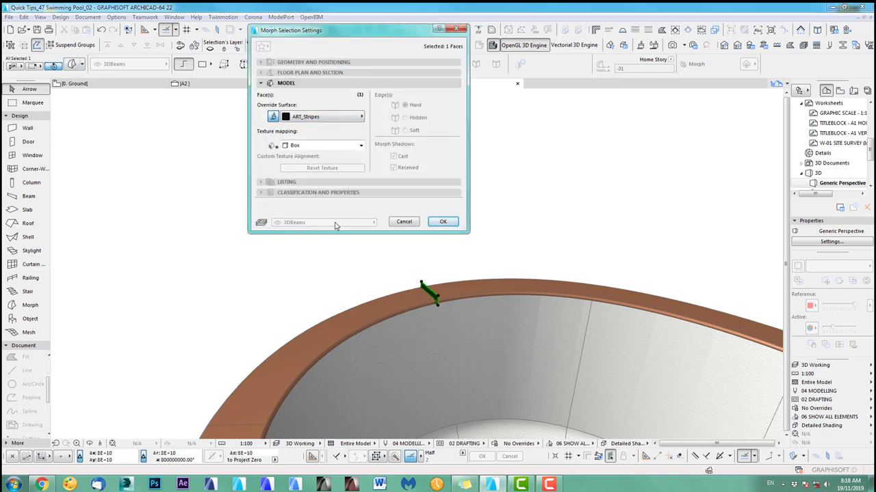
{"action": "left_click", "coordinate": [406, 223]}
{"action": "left_click", "coordinate": [416, 250]}
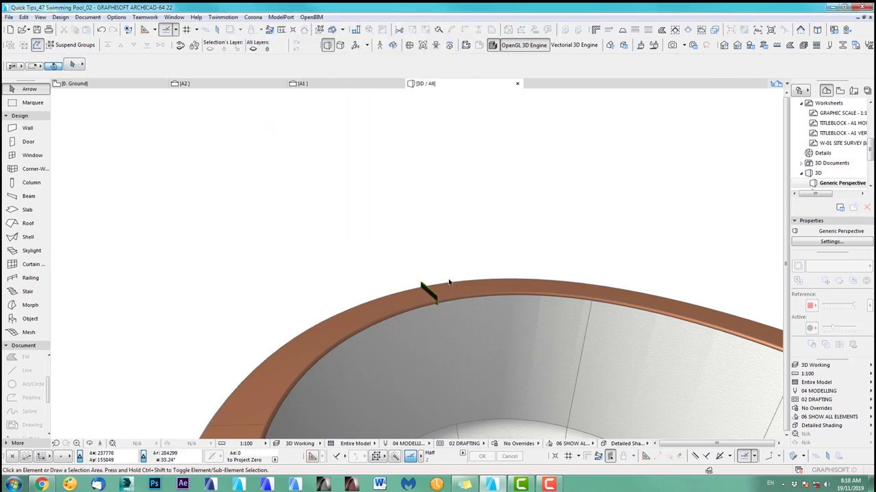
Step: Select the whole extruded Morph and assign it to the 3D Cutting Elements layer
{"action": "left_click", "coordinate": [437, 298]}
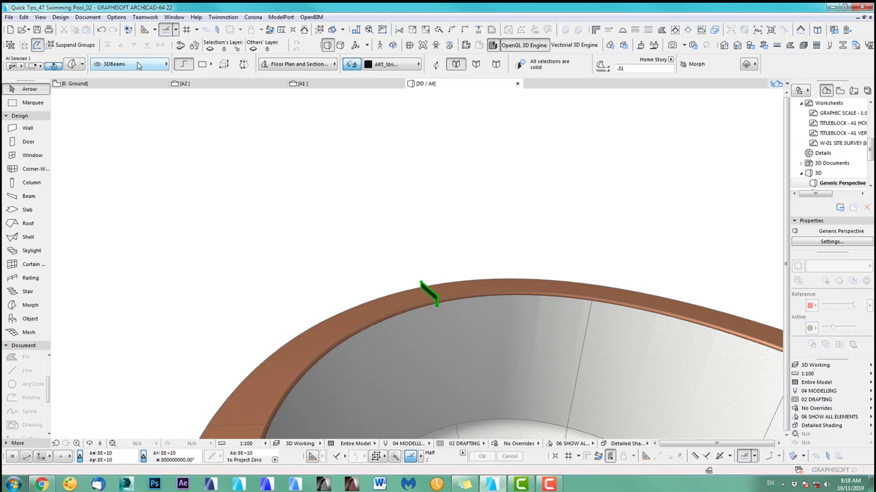
{"action": "left_click", "coordinate": [137, 64]}
{"action": "left_click", "coordinate": [230, 84]}
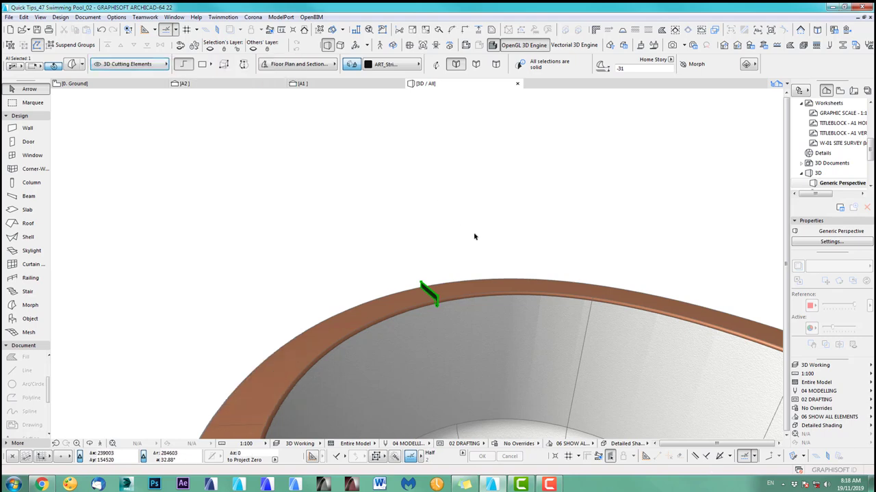
Step: In the ground floor plan, bring the Morph in front of the section line in the display order
{"action": "key", "text": "F2"}
{"action": "scroll", "coordinate": [341, 294], "scroll_direction": "down", "scroll_amount": 3}
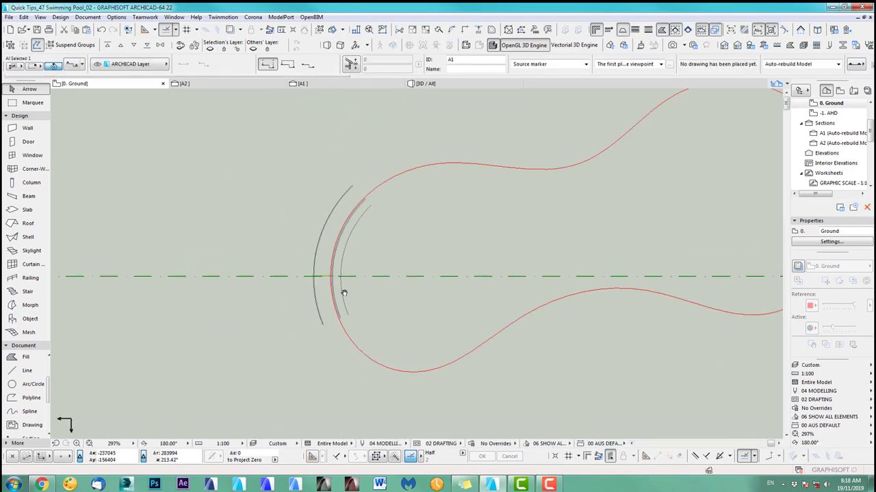
{"action": "scroll", "coordinate": [328, 280], "scroll_direction": "up", "scroll_amount": 5}
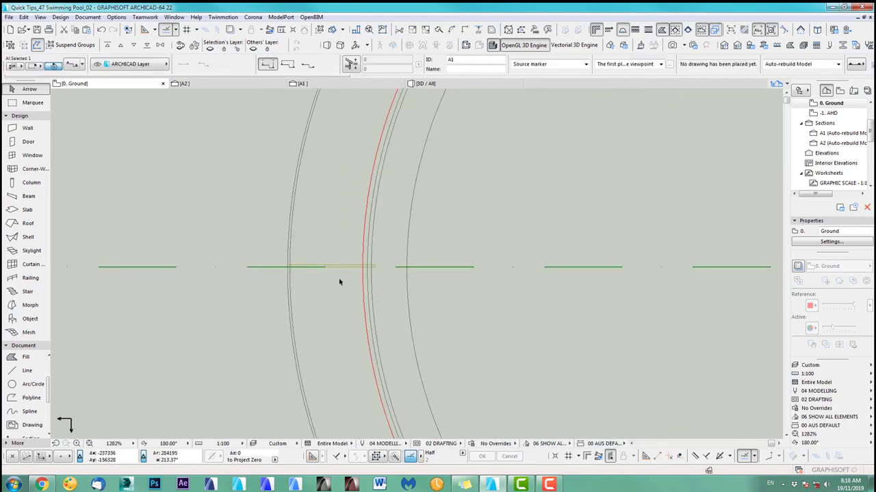
{"action": "left_click", "coordinate": [379, 267], "text": "shift"}
{"action": "key", "text": "Escape"}
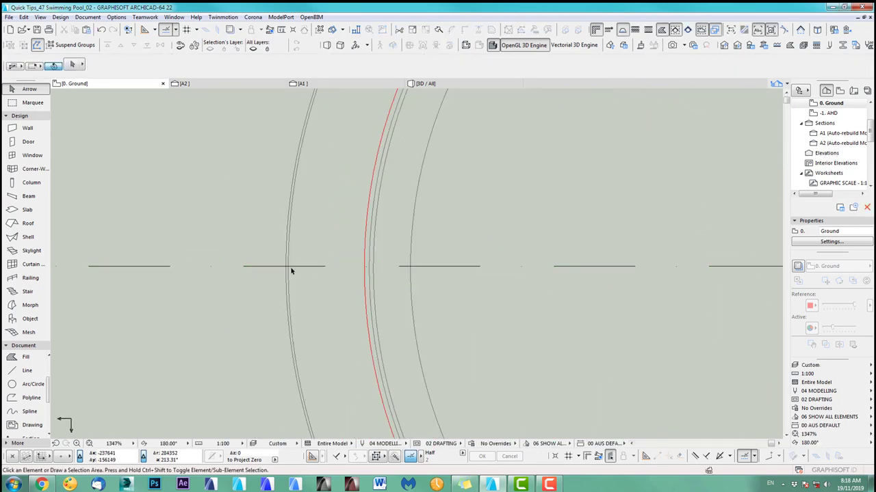
{"action": "left_click", "coordinate": [376, 266]}
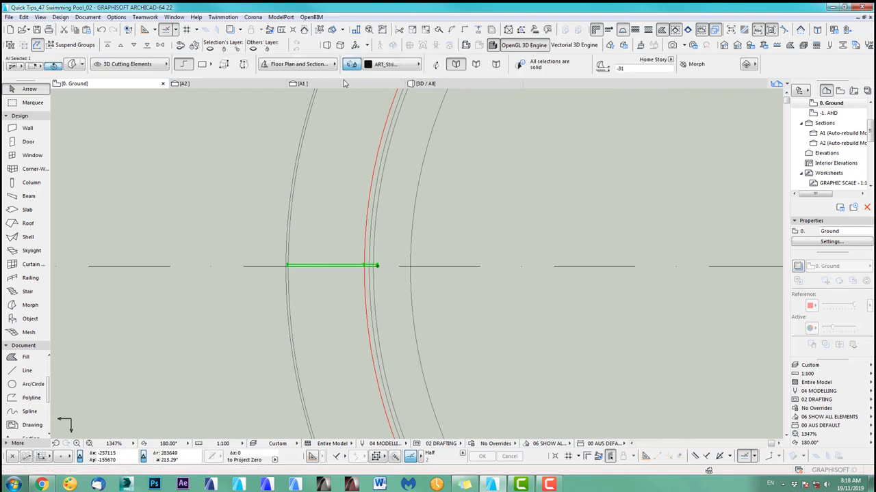
{"action": "left_click", "coordinate": [108, 46]}
{"action": "left_click", "coordinate": [242, 231]}
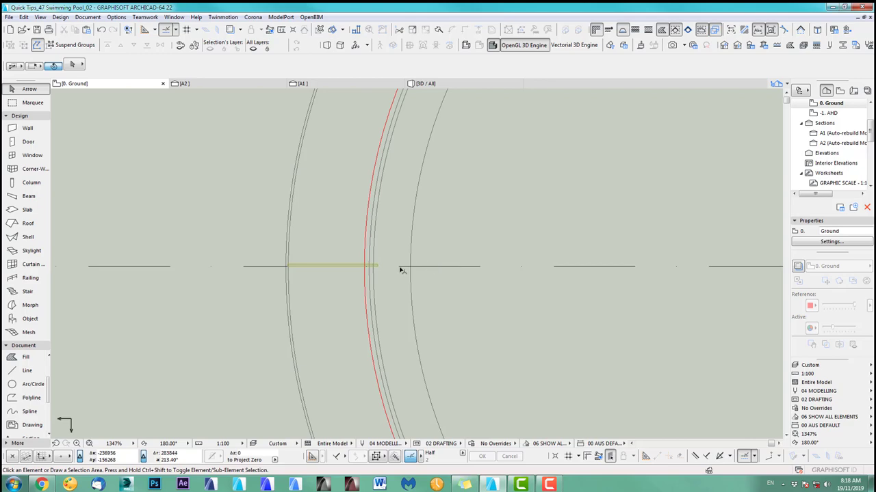
Step: Select the Morph at the pool's end in plan and show only it in 3D, viewed from up close
{"action": "scroll", "coordinate": [307, 352], "scroll_direction": "down", "scroll_amount": 8}
{"action": "scroll", "coordinate": [336, 274], "scroll_direction": "up", "scroll_amount": 6}
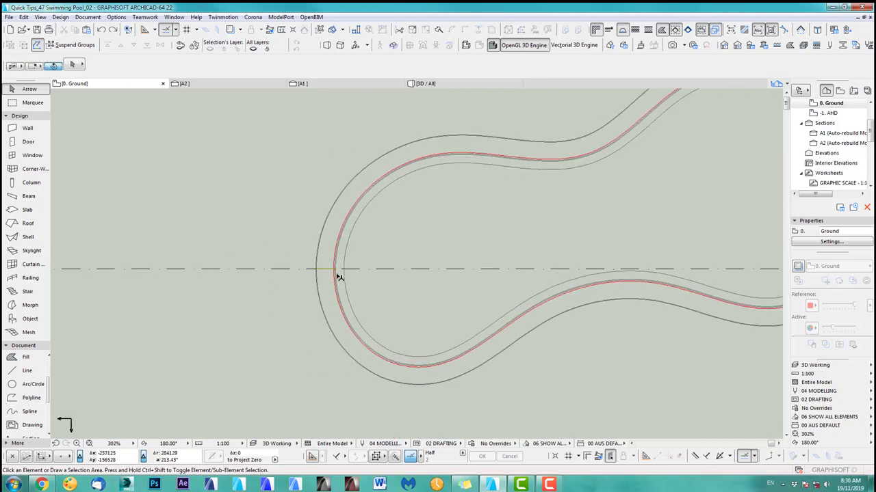
{"action": "scroll", "coordinate": [298, 292], "scroll_direction": "down", "scroll_amount": 5}
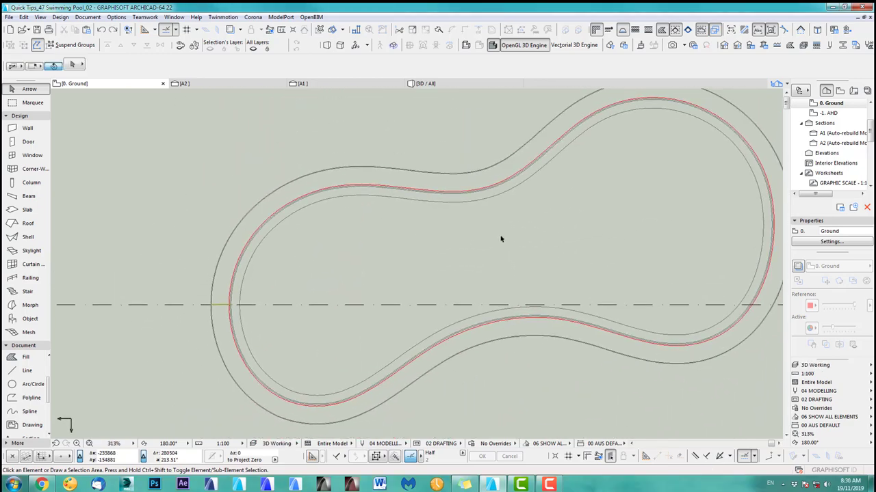
{"action": "scroll", "coordinate": [220, 305], "scroll_direction": "up", "scroll_amount": 8}
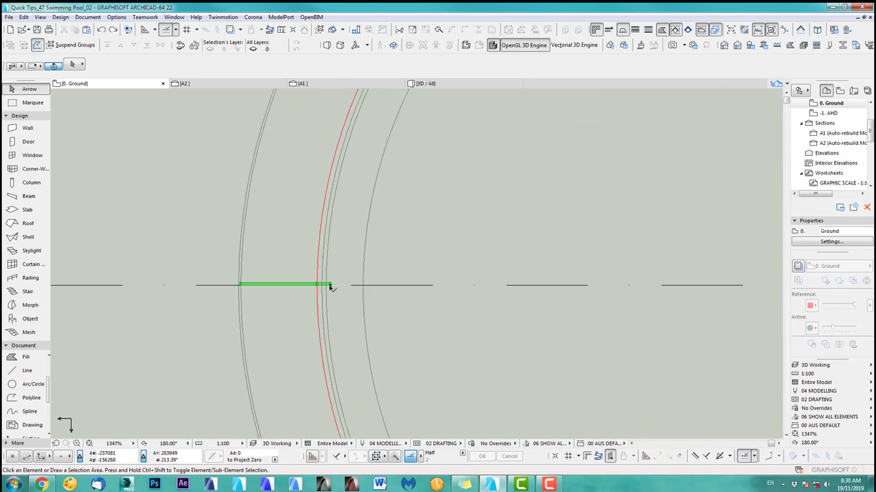
{"action": "left_click", "coordinate": [330, 288]}
{"action": "key", "text": "F5"}
{"action": "scroll", "coordinate": [224, 253], "scroll_direction": "up", "scroll_amount": 8}
{"action": "scroll", "coordinate": [248, 252], "scroll_direction": "down", "scroll_amount": 8}
{"action": "middle_click_drag", "start_coordinate": [301, 264], "coordinate": [357, 278]}
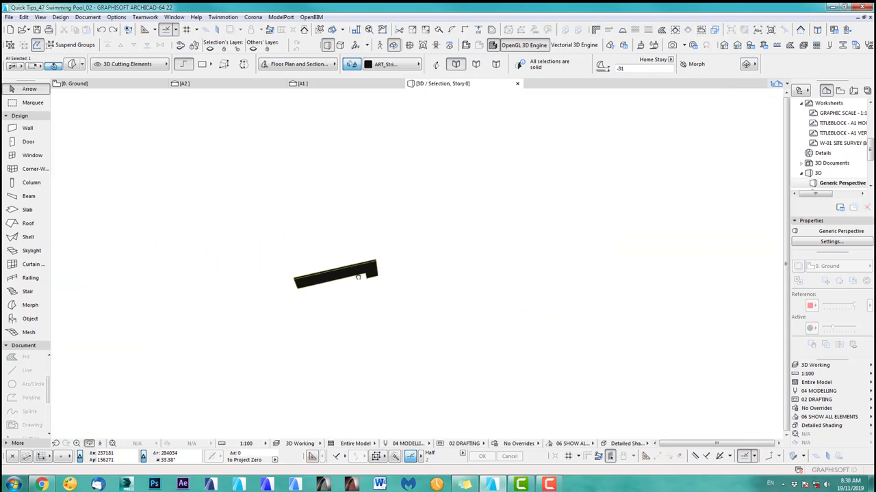
{"action": "scroll", "coordinate": [357, 276], "scroll_direction": "up", "scroll_amount": 5}
{"action": "scroll", "coordinate": [361, 274], "scroll_direction": "down", "scroll_amount": 6}
{"action": "scroll", "coordinate": [366, 273], "scroll_direction": "up", "scroll_amount": 2}
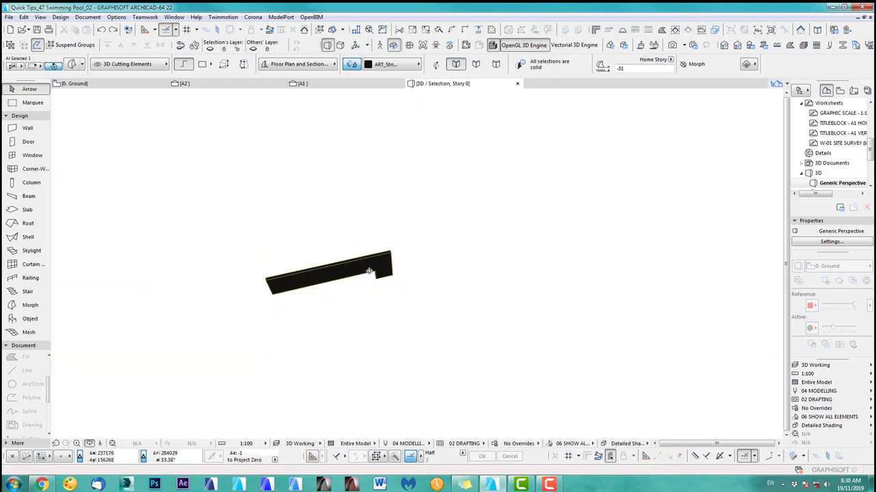
{"action": "middle_click_drag", "start_coordinate": [369, 271], "coordinate": [412, 264]}
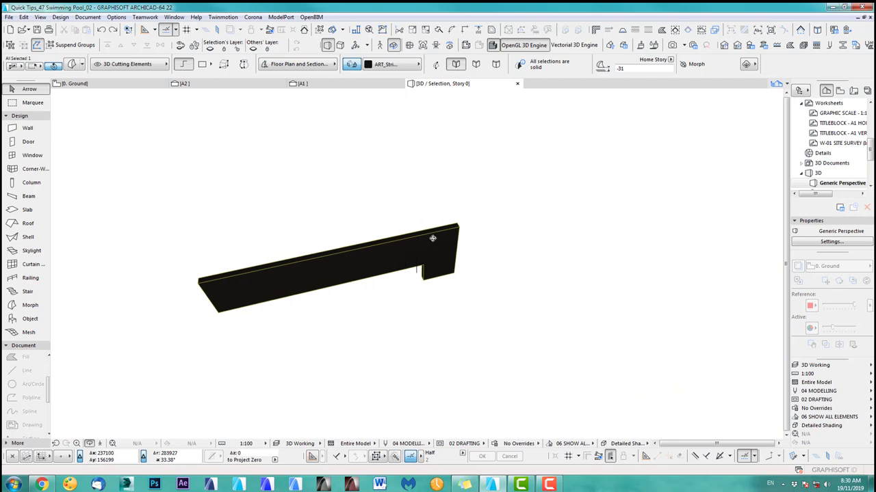
Step: Override the surface of the whole Morph with Paint-01
{"action": "left_click", "coordinate": [372, 66]}
{"action": "scroll", "coordinate": [674, 268], "scroll_direction": "down", "scroll_amount": 3}
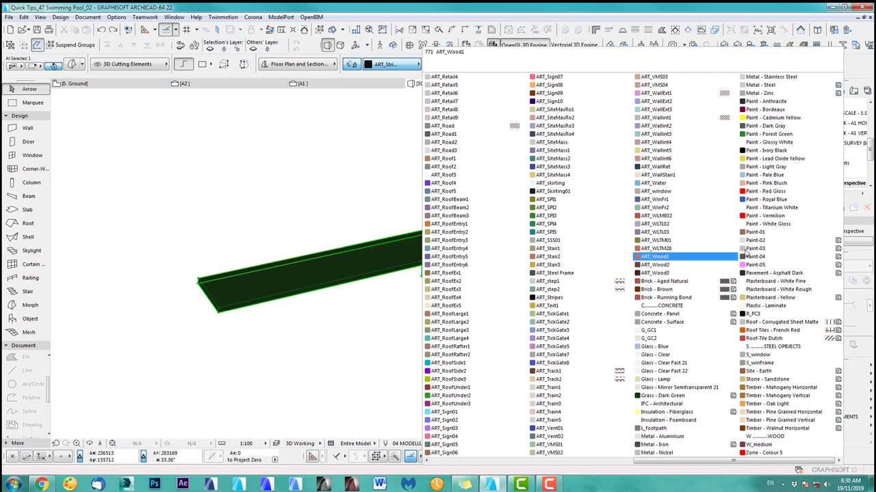
{"action": "left_click", "coordinate": [754, 232]}
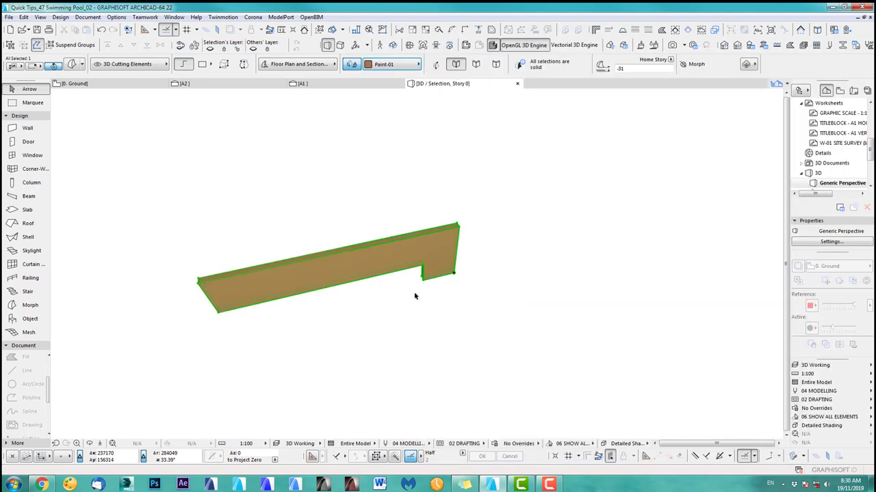
Step: Set the surface of the Morph's short vertical face inside the notch to Paint-03, applied to the clicked face only
{"action": "middle_click_drag", "start_coordinate": [377, 257], "coordinate": [495, 192], "text": "shift"}
{"action": "scroll", "coordinate": [372, 310], "scroll_direction": "up", "scroll_amount": 4}
{"action": "scroll", "coordinate": [379, 312], "scroll_direction": "down", "scroll_amount": 5}
{"action": "scroll", "coordinate": [383, 315], "scroll_direction": "up", "scroll_amount": 4}
{"action": "scroll", "coordinate": [387, 317], "scroll_direction": "down", "scroll_amount": 3}
{"action": "left_click_drag", "start_coordinate": [400, 318], "coordinate": [391, 158]}
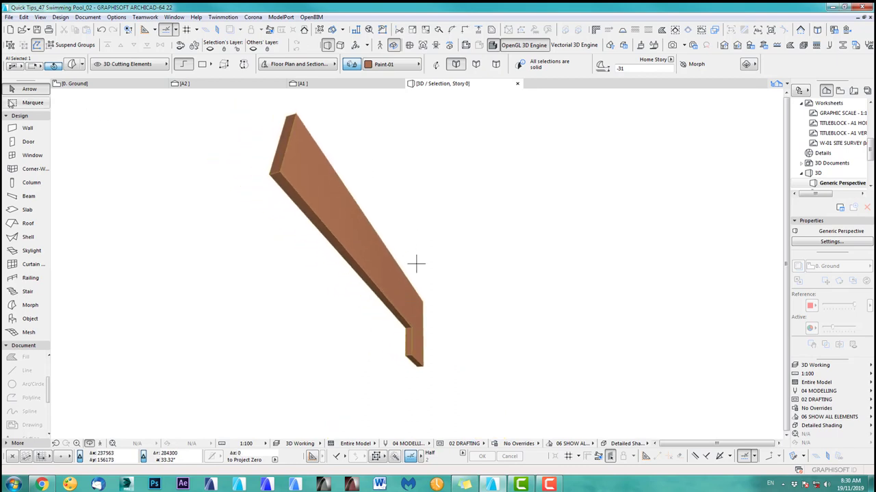
{"action": "left_click", "coordinate": [413, 333]}
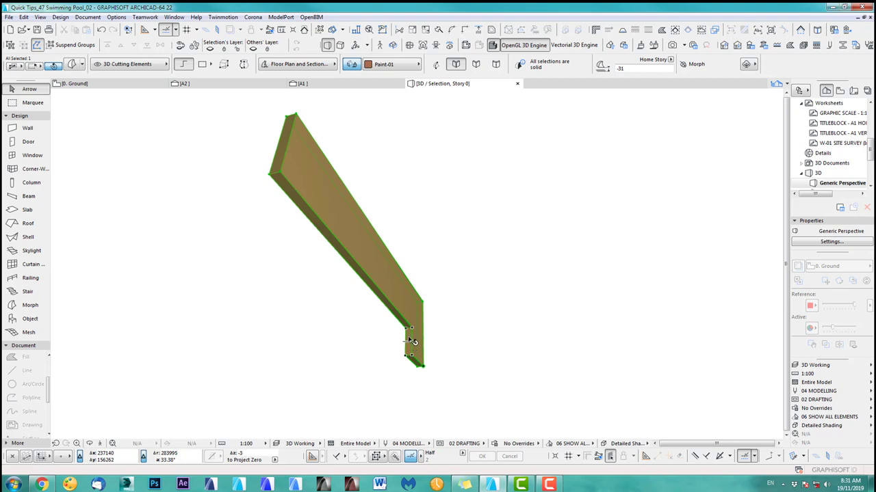
{"action": "left_click", "coordinate": [413, 340]}
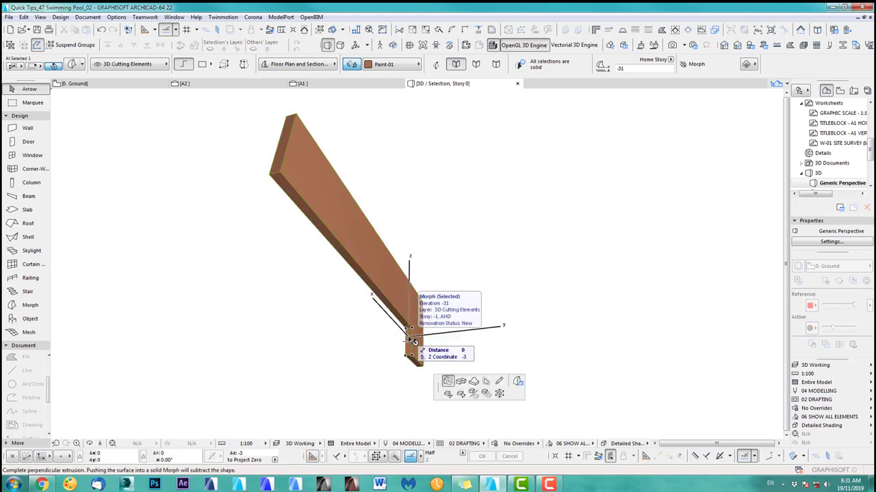
{"action": "left_click", "coordinate": [518, 382]}
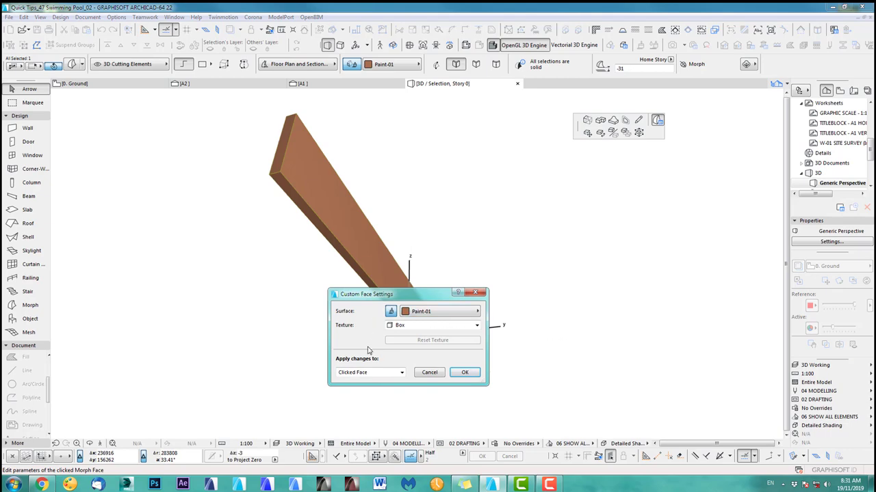
{"action": "left_click", "coordinate": [436, 313]}
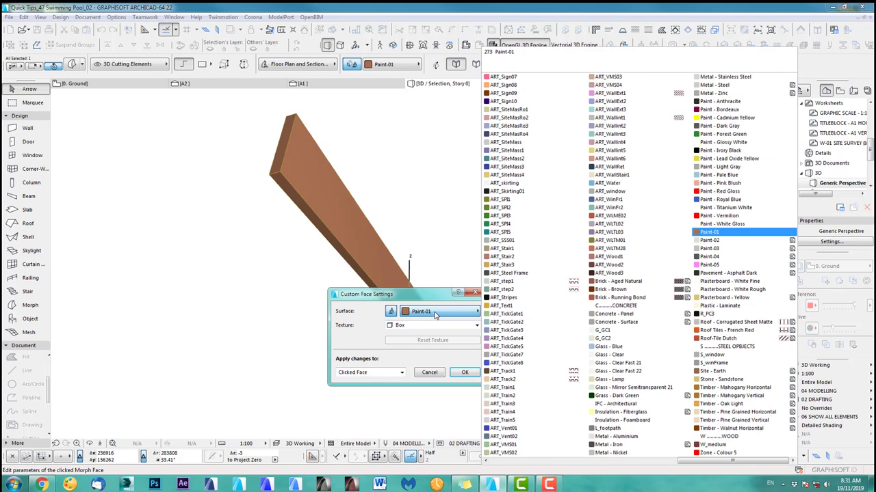
{"action": "left_click", "coordinate": [718, 249]}
{"action": "left_click", "coordinate": [465, 373]}
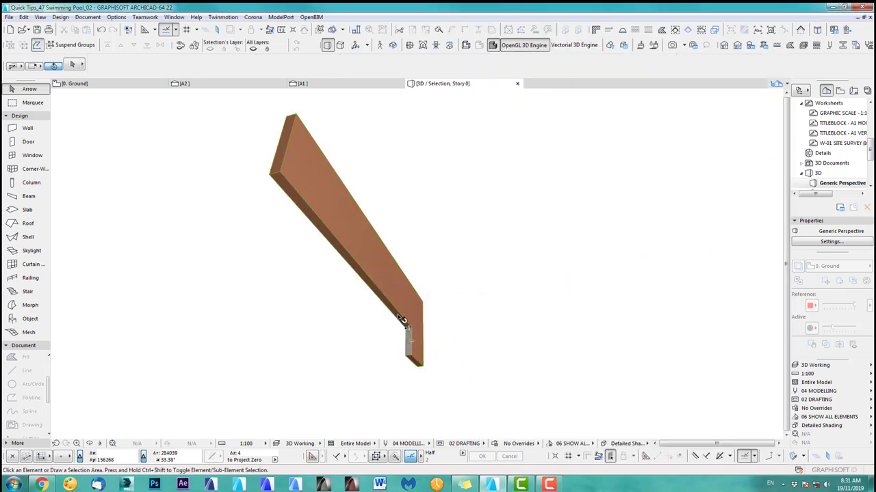
Step: Set the surface of the Morph's long underside face to Paint-03, applied to the clicked face only
{"action": "left_click", "coordinate": [285, 184]}
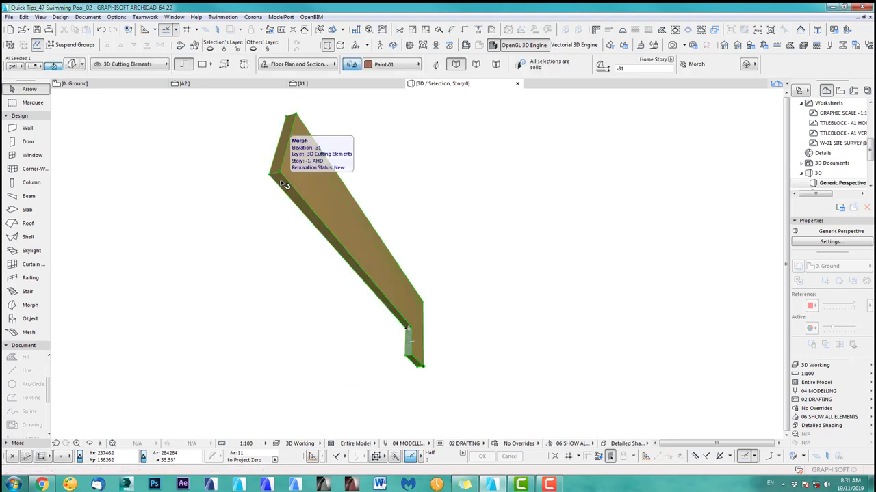
{"action": "left_click", "coordinate": [281, 184]}
{"action": "left_click", "coordinate": [390, 226]}
{"action": "left_click", "coordinate": [389, 226]}
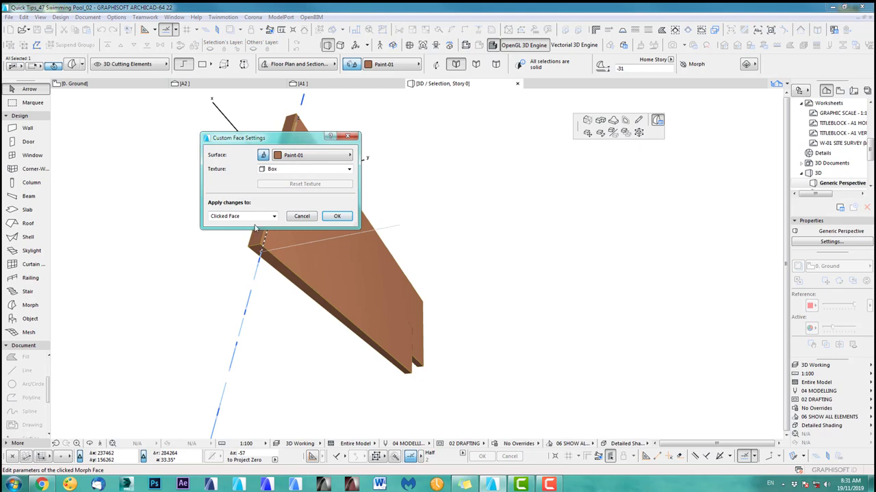
{"action": "left_click", "coordinate": [301, 156]}
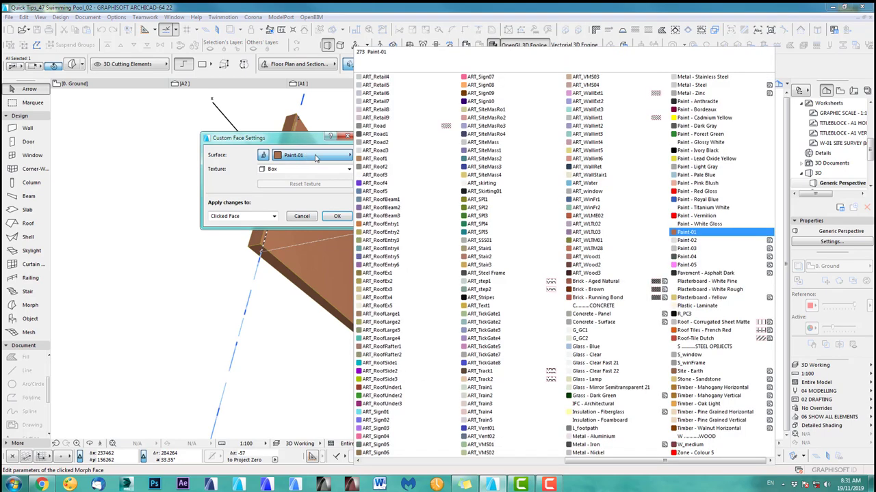
{"action": "left_click", "coordinate": [697, 250]}
{"action": "left_click", "coordinate": [337, 216]}
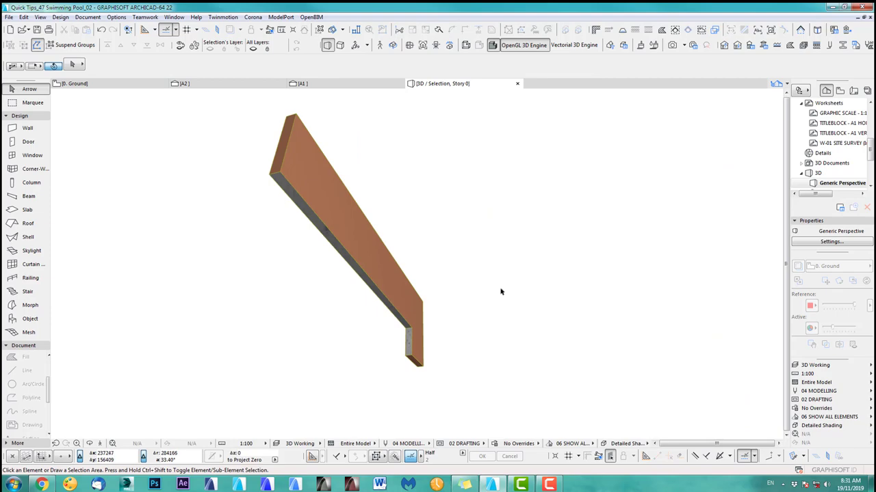
Step: Return to the ground floor plan and show the whole pool outline together with the Morph
{"action": "key", "text": "F2"}
{"action": "scroll", "coordinate": [377, 322], "scroll_direction": "down", "scroll_amount": 4}
{"action": "middle_click_drag", "start_coordinate": [417, 326], "coordinate": [296, 324]}
{"action": "scroll", "coordinate": [424, 308], "scroll_direction": "up", "scroll_amount": 2}
{"action": "scroll", "coordinate": [410, 307], "scroll_direction": "down", "scroll_amount": 1}
{"action": "middle_click_drag", "start_coordinate": [401, 308], "coordinate": [372, 307]}
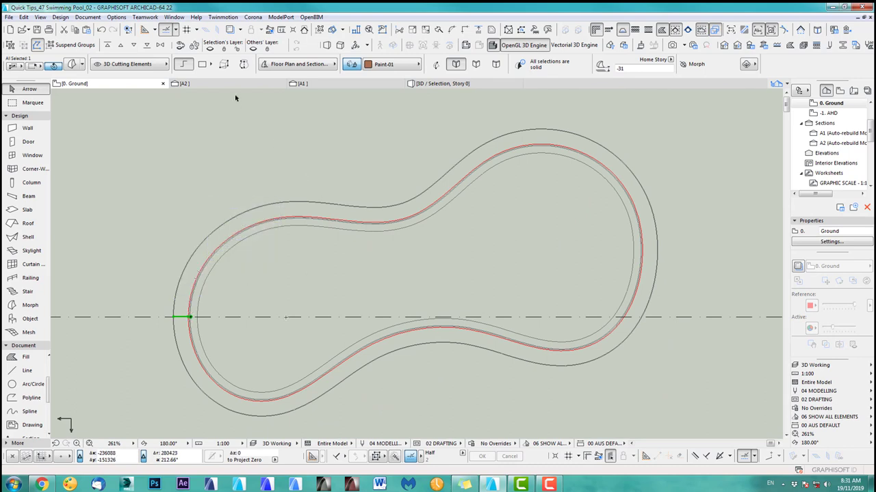
{"action": "key", "text": "ctrl+u"}
{"action": "left_click", "coordinate": [243, 123]}
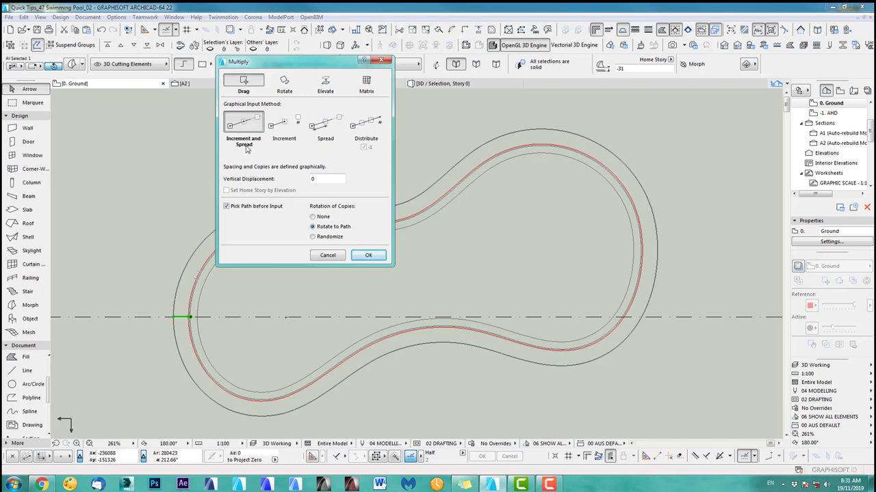
{"action": "left_click", "coordinate": [280, 127]}
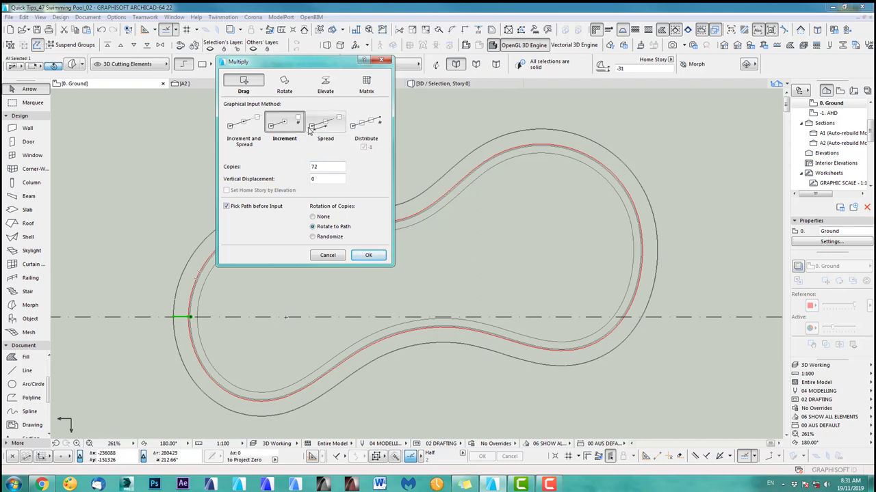
{"action": "left_click", "coordinate": [322, 128]}
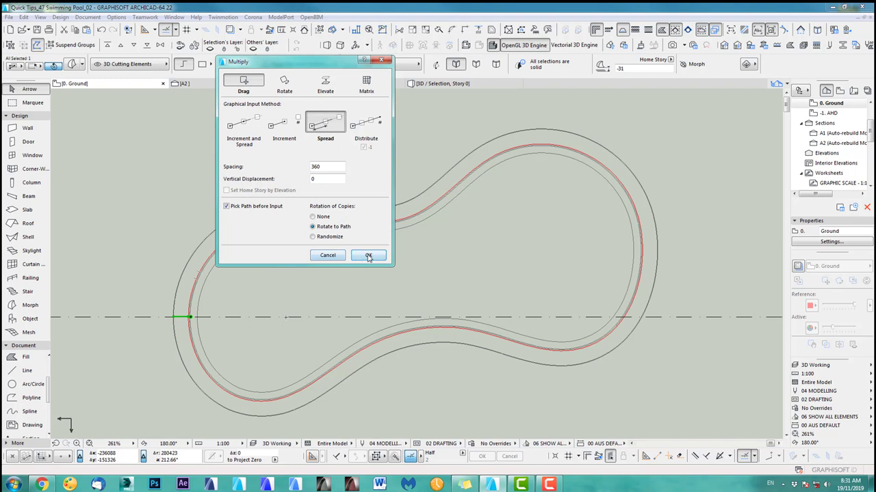
{"action": "left_click", "coordinate": [368, 256]}
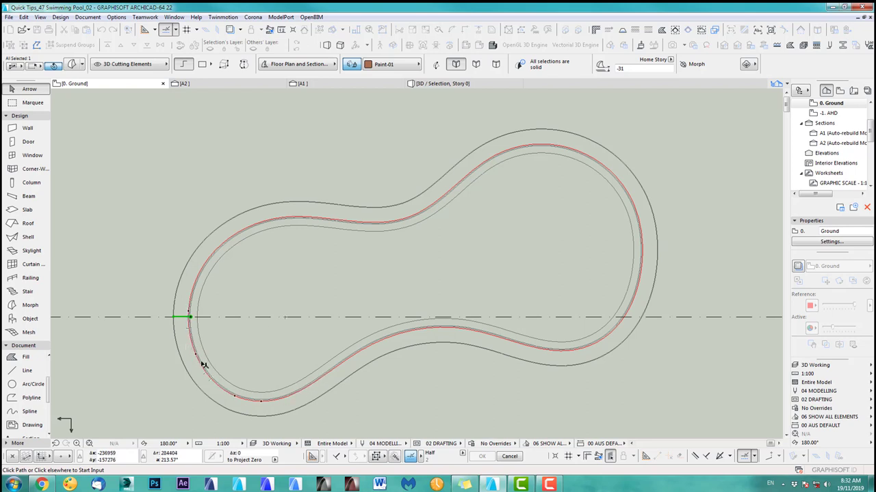
{"action": "key", "text": "Escape"}
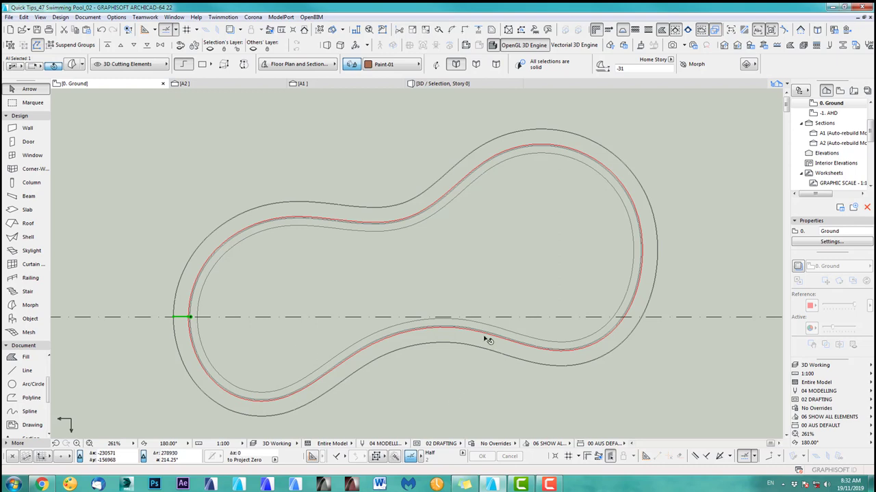
Step: Hide the layer of the pool wall so only the outline path and the Morph remain on the plan
{"action": "left_click", "coordinate": [485, 347]}
{"action": "right_click", "coordinate": [483, 345]}
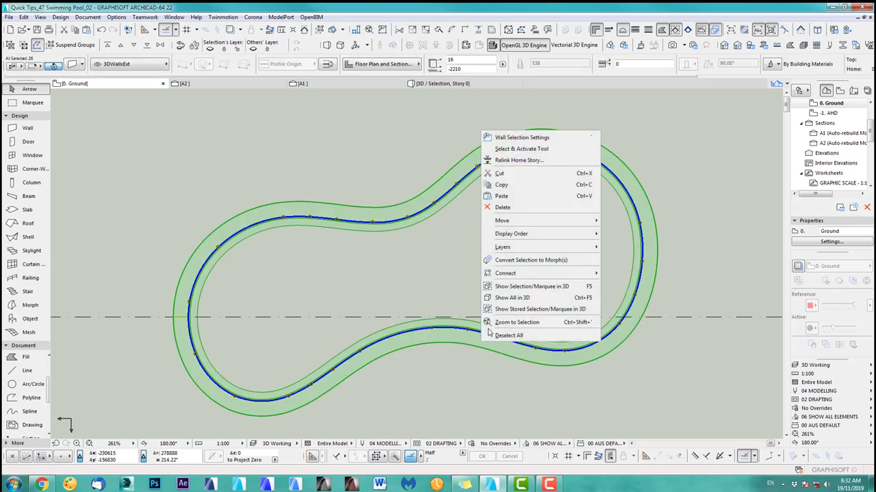
{"action": "mouse_move", "coordinate": [534, 248]}
{"action": "left_click", "coordinate": [623, 258]}
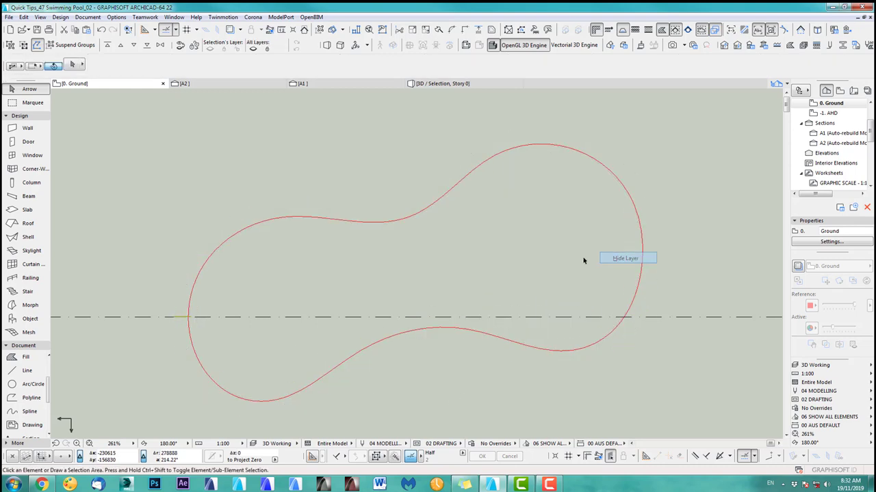
Step: Multiply the Morph around the entire pool outline path using Spread at 360 spacing, with copies rotated to the path
{"action": "left_click", "coordinate": [192, 319]}
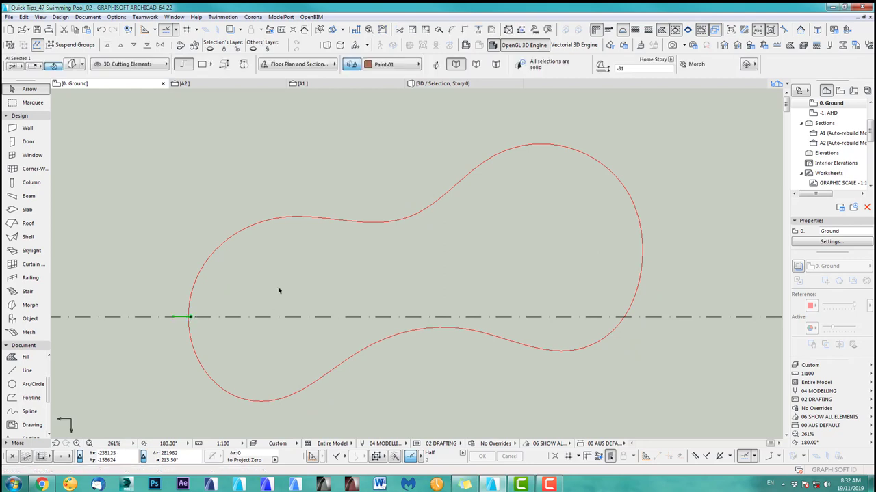
{"action": "key", "text": "ctrl+u"}
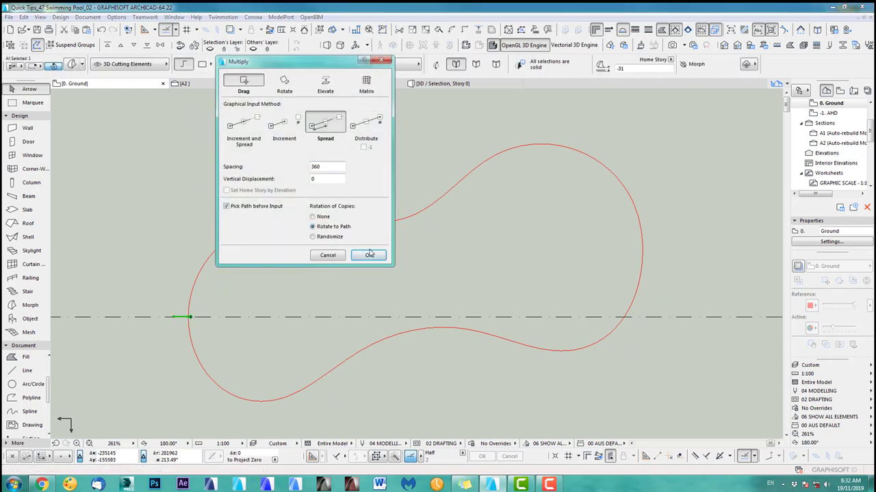
{"action": "left_click", "coordinate": [369, 255]}
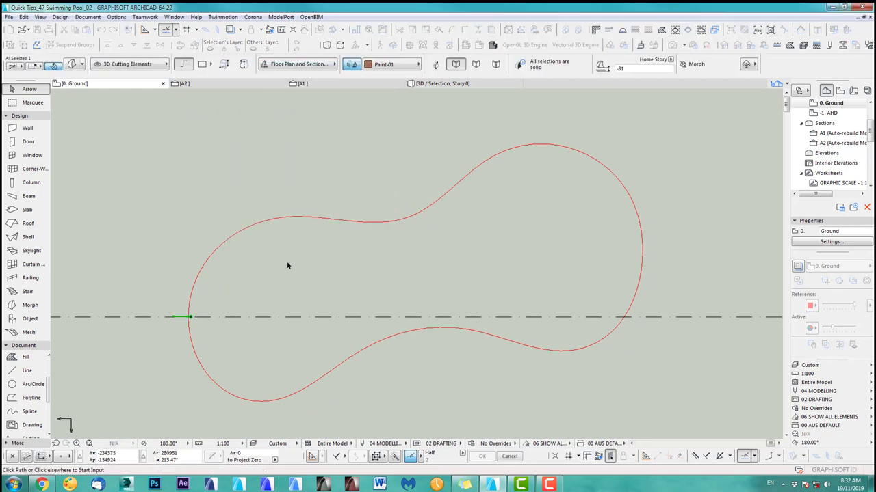
{"action": "left_click", "coordinate": [193, 349]}
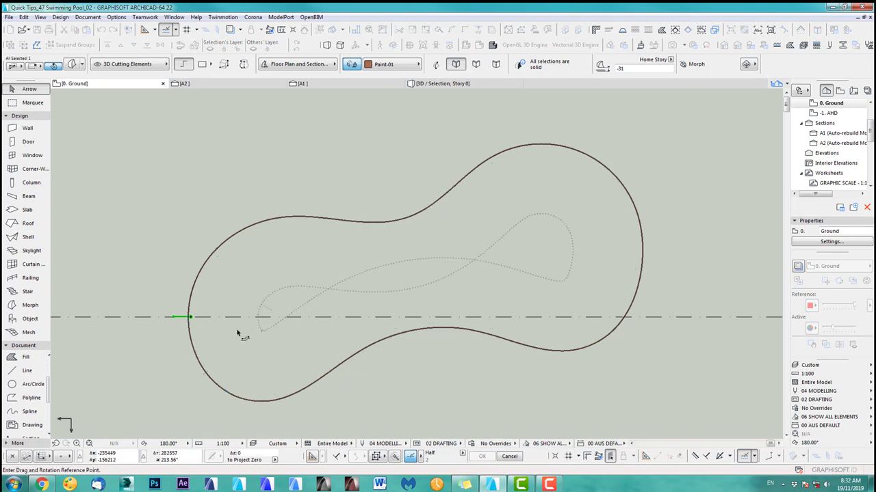
{"action": "scroll", "coordinate": [191, 328], "scroll_direction": "up", "scroll_amount": 5}
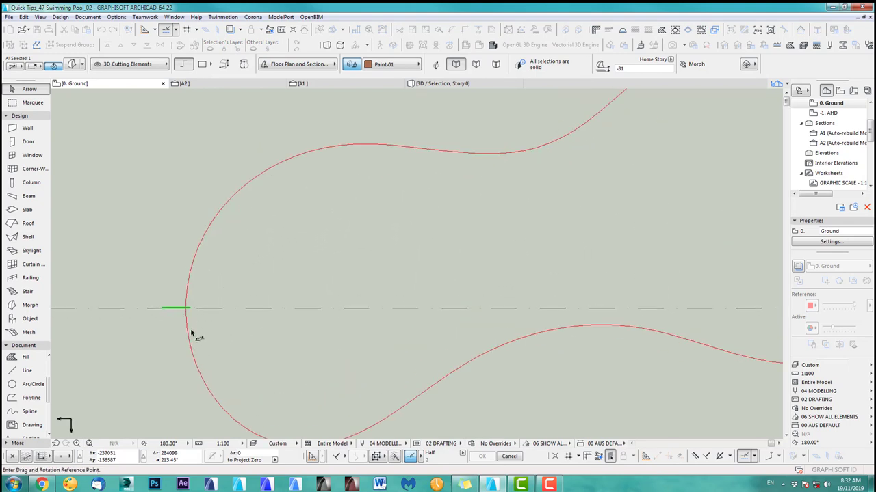
{"action": "left_click", "coordinate": [193, 277]}
{"action": "scroll", "coordinate": [198, 257], "scroll_direction": "down", "scroll_amount": 5}
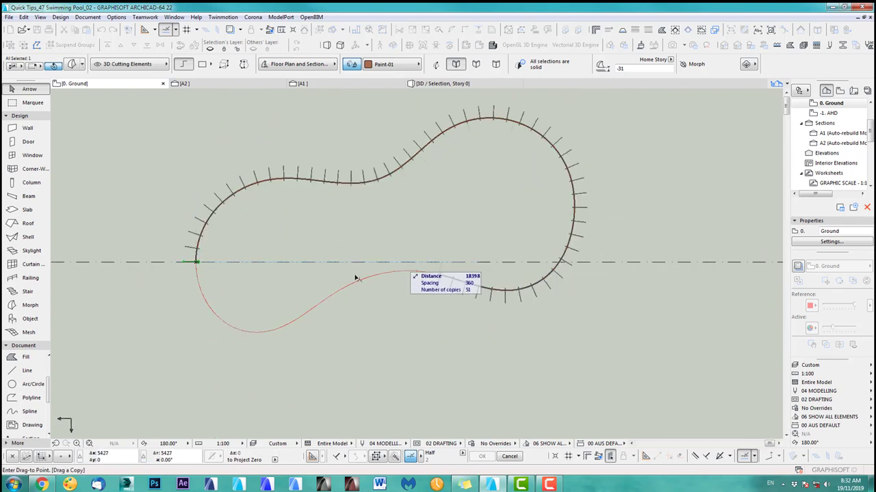
{"action": "scroll", "coordinate": [201, 281], "scroll_direction": "up", "scroll_amount": 3}
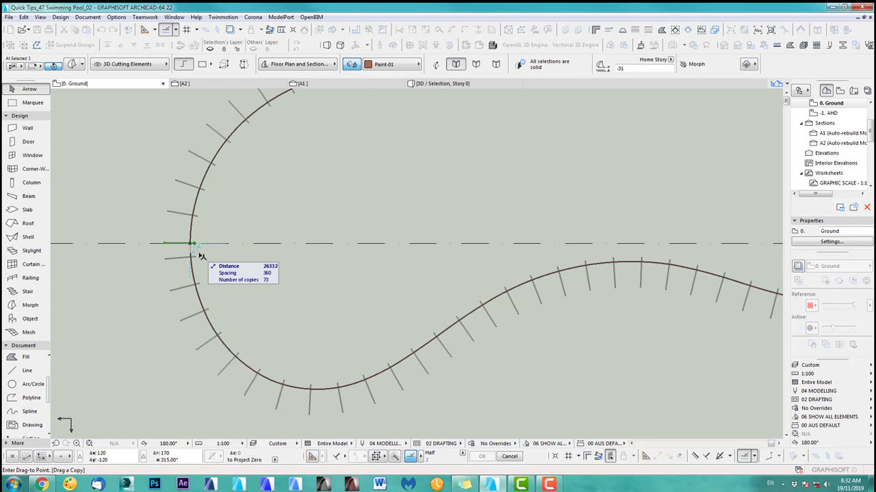
{"action": "left_click", "coordinate": [201, 256]}
{"action": "scroll", "coordinate": [179, 327], "scroll_direction": "down", "scroll_amount": 2}
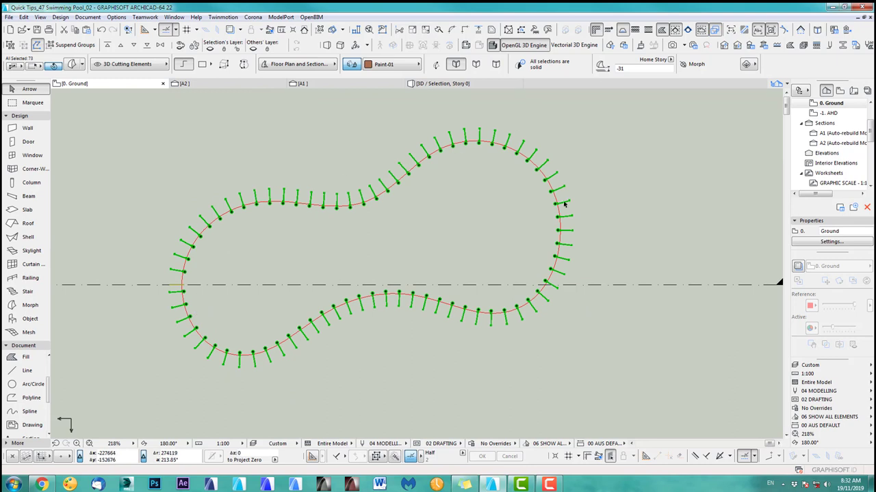
{"action": "middle_click_drag", "start_coordinate": [401, 328], "coordinate": [410, 336]}
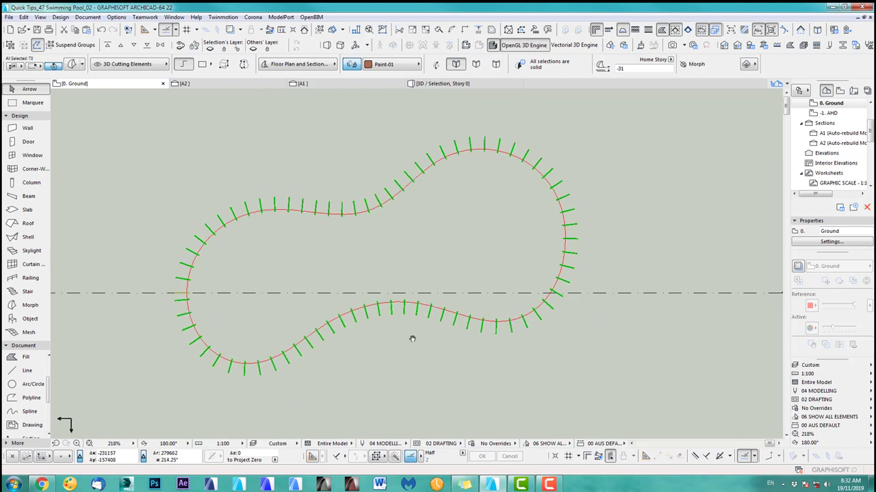
Step: Check how many Morphs are selected in the Edit Selection Set dialog and undo the multiplication
{"action": "left_click", "coordinate": [383, 29]}
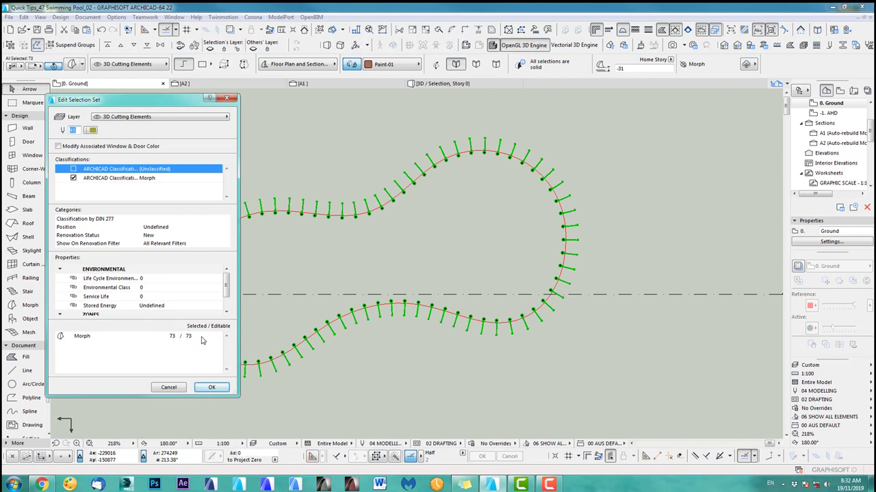
{"action": "left_click", "coordinate": [176, 388]}
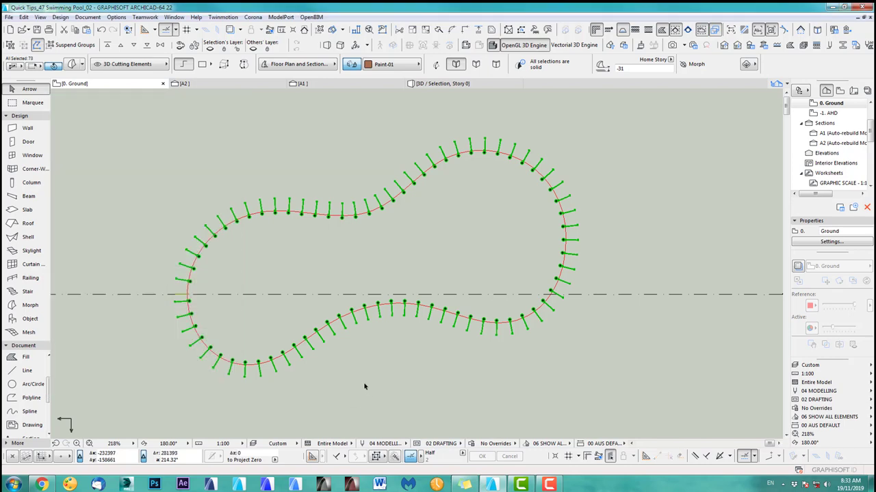
{"action": "key", "text": "ctrl+z"}
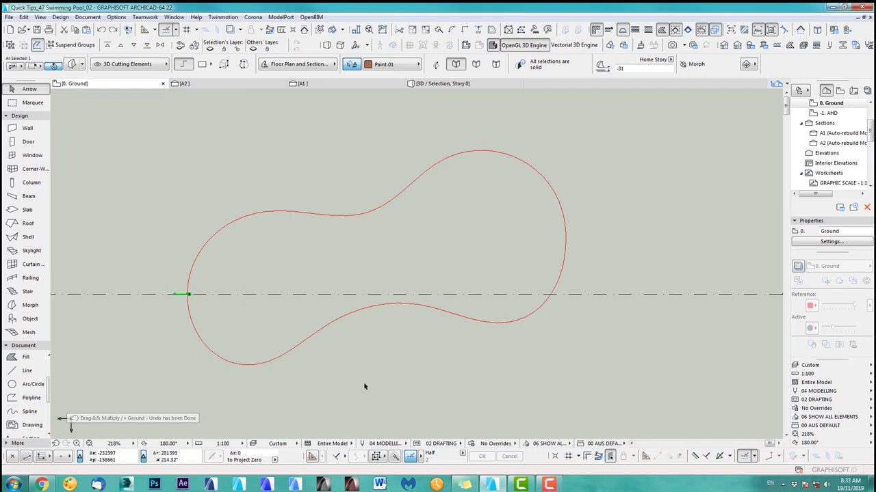
Step: Try to distribute 72 Morph copies around the closed pool outline, rotated to the path, with the -1 option off
{"action": "key", "text": "ctrl+u"}
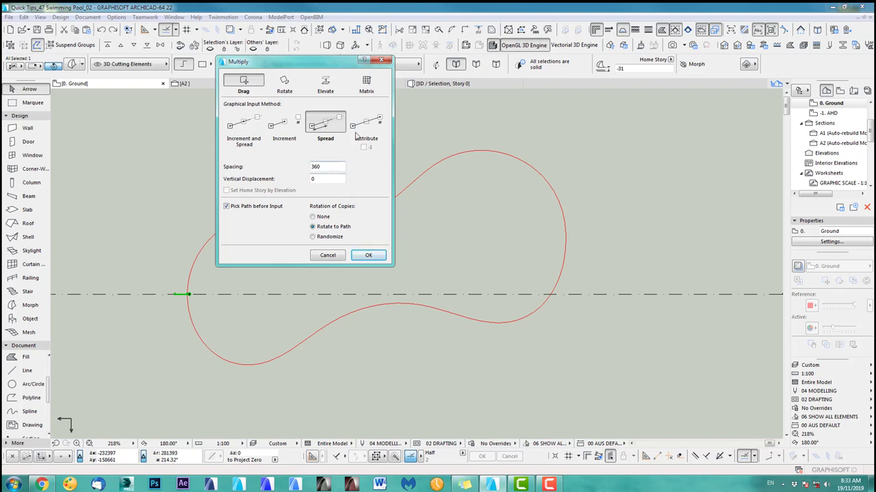
{"action": "left_click", "coordinate": [370, 125]}
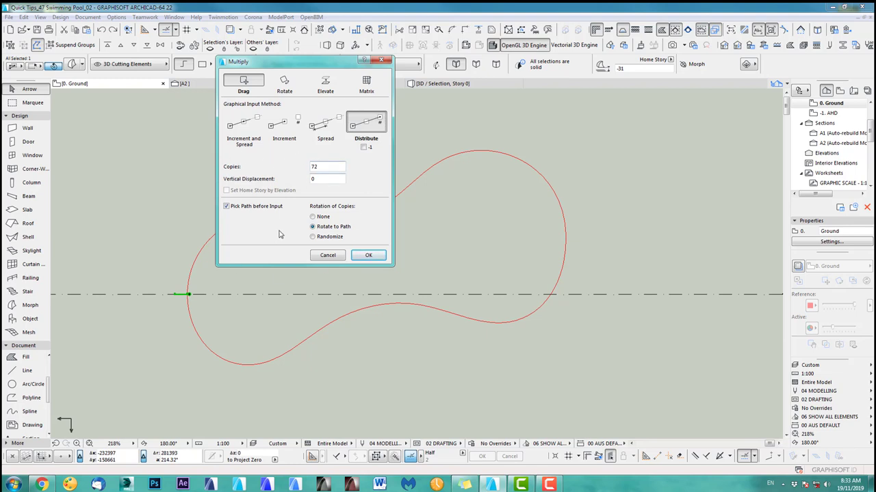
{"action": "left_click", "coordinate": [360, 256]}
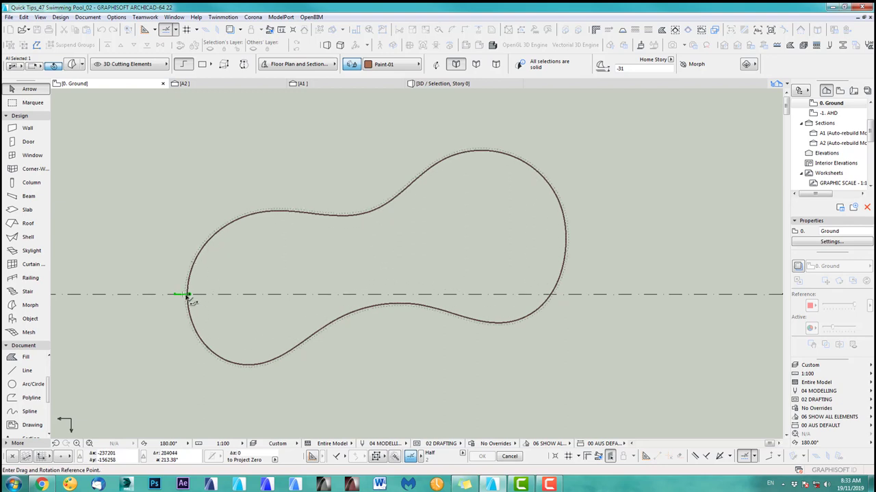
{"action": "left_click", "coordinate": [188, 294]}
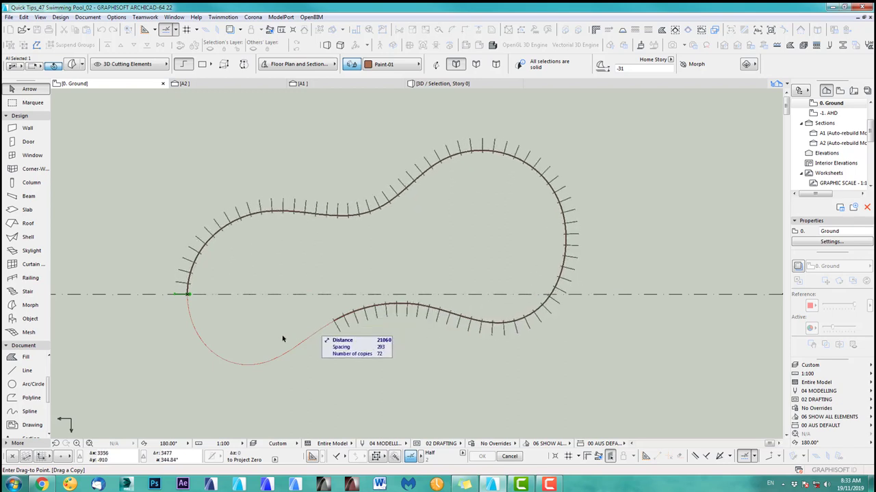
{"action": "left_click", "coordinate": [187, 296]}
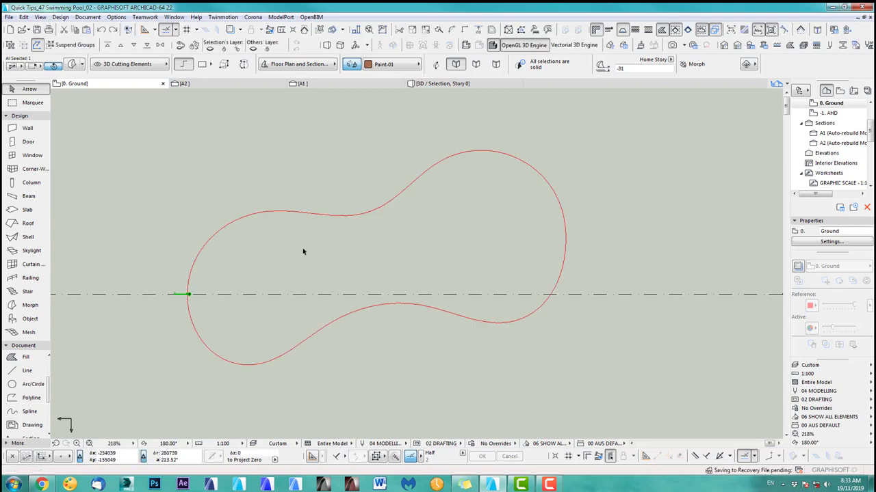
Step: Distribute 72 copies of the Morph around the full pool outline with the -1 option on and copies rotated to the path
{"action": "key", "text": "ctrl+u"}
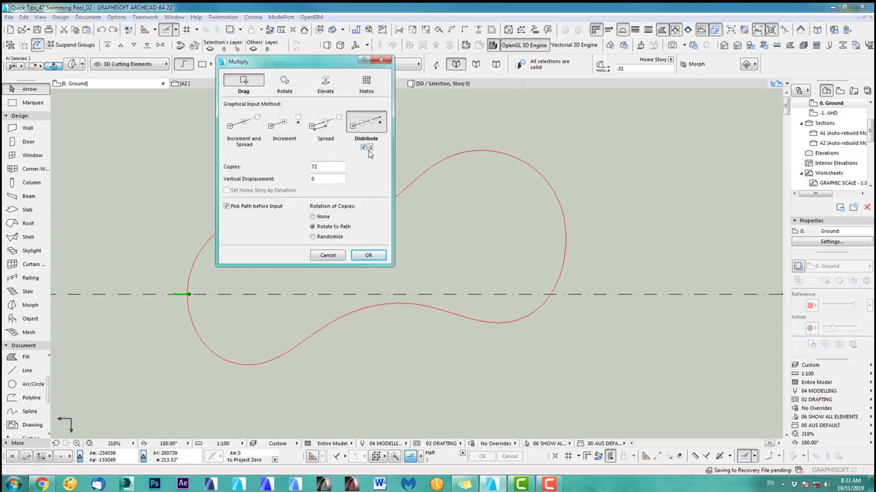
{"action": "left_click", "coordinate": [368, 255]}
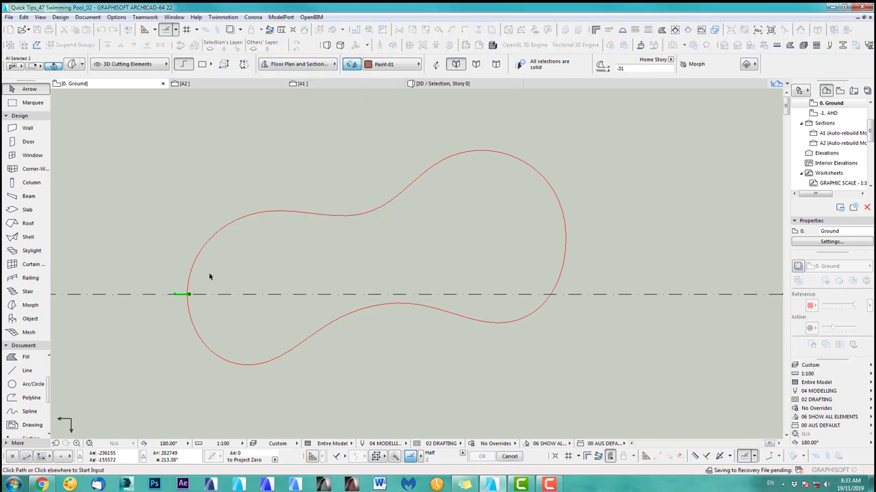
{"action": "left_click", "coordinate": [190, 284]}
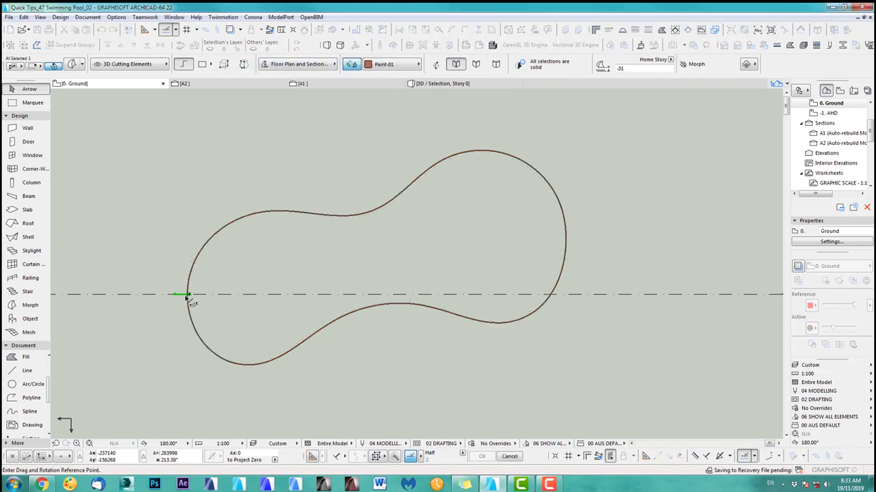
{"action": "left_click", "coordinate": [187, 295]}
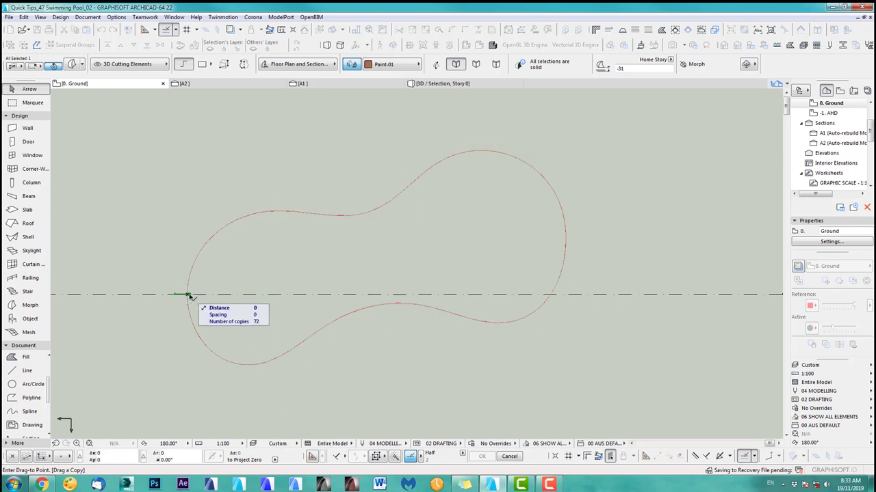
{"action": "scroll", "coordinate": [194, 331], "scroll_direction": "up", "scroll_amount": 3}
{"action": "scroll", "coordinate": [191, 328], "scroll_direction": "up", "scroll_amount": 2}
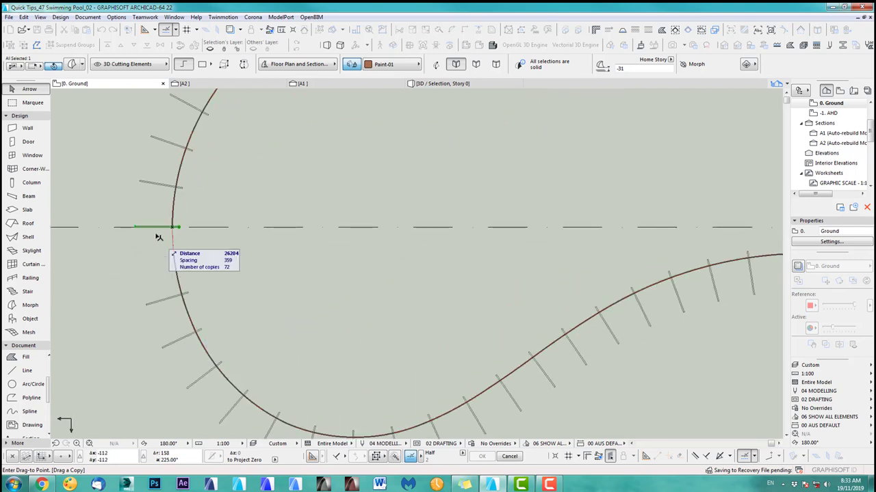
{"action": "scroll", "coordinate": [171, 294], "scroll_direction": "down", "scroll_amount": 3}
{"action": "scroll", "coordinate": [172, 299], "scroll_direction": "down", "scroll_amount": 2}
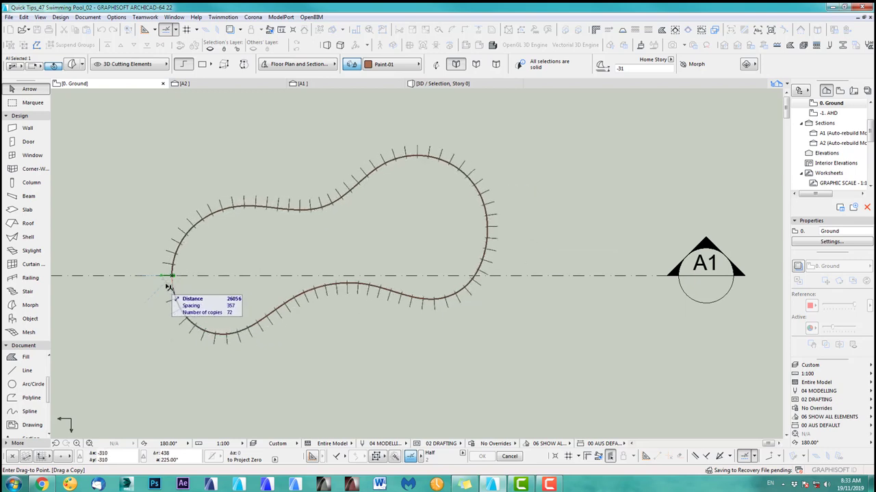
{"action": "scroll", "coordinate": [168, 285], "scroll_direction": "up", "scroll_amount": 6}
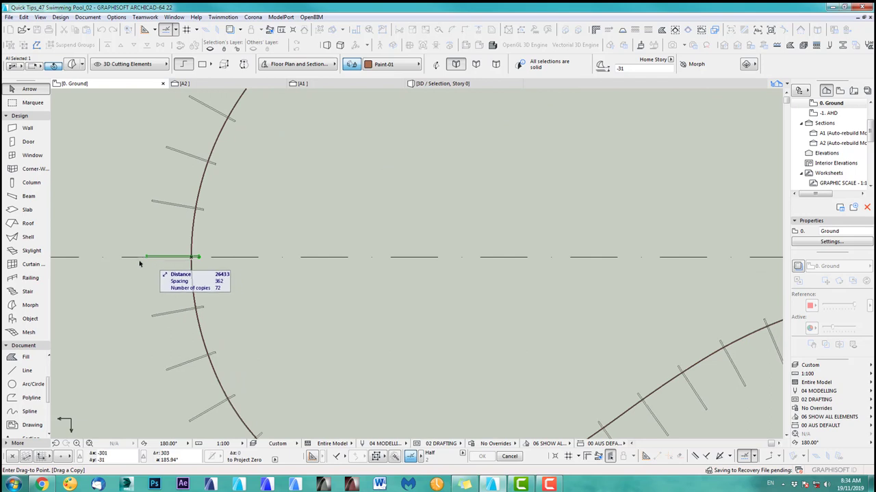
{"action": "left_click", "coordinate": [100, 260]}
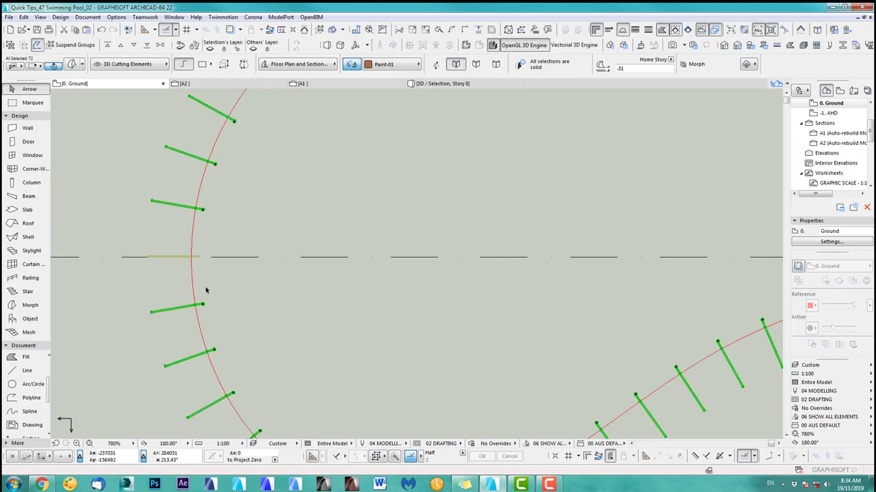
Step: Show the entire model in 3D with the 3D Working layers and examine the Morph copies around the pool coping
{"action": "scroll", "coordinate": [185, 221], "scroll_direction": "down", "scroll_amount": 5}
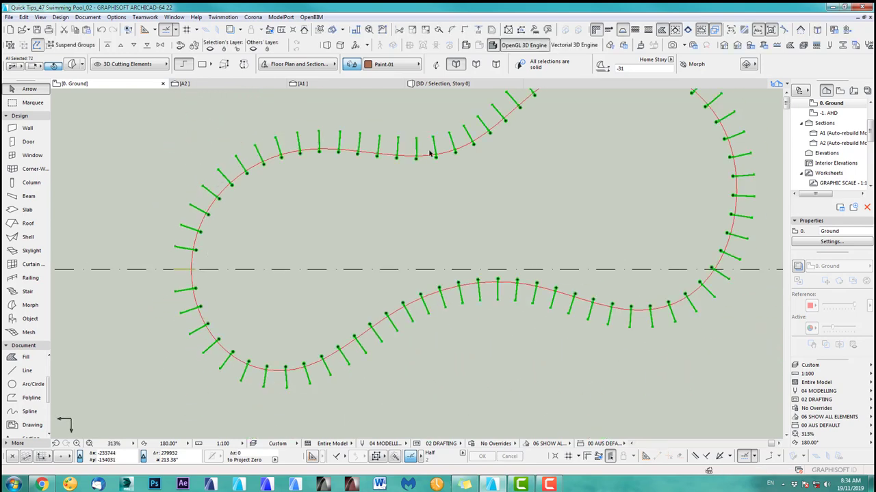
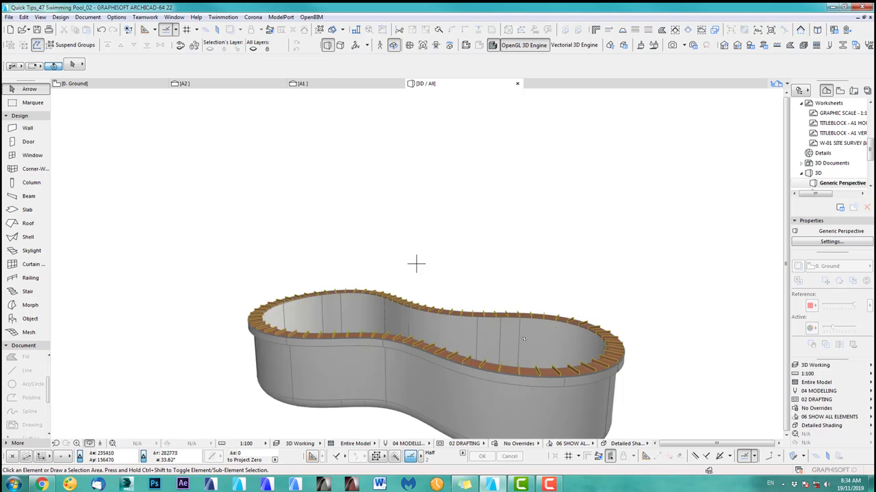
{"action": "scroll", "coordinate": [364, 328], "scroll_direction": "up", "scroll_amount": 5}
{"action": "middle_click_drag", "start_coordinate": [364, 328], "coordinate": [459, 318], "text": "shift"}
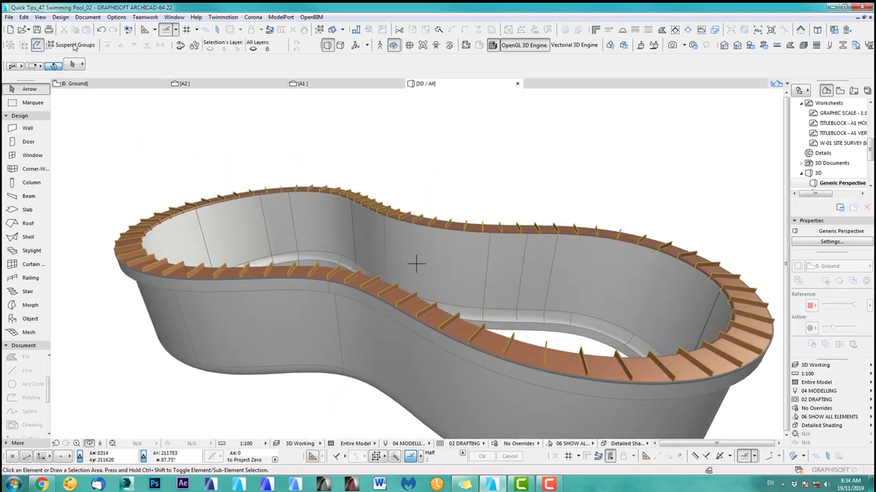
Step: Start Solid Element Operations and assign the grouped pool walls as the target elements
{"action": "left_click", "coordinate": [60, 17]}
{"action": "left_click", "coordinate": [77, 126]}
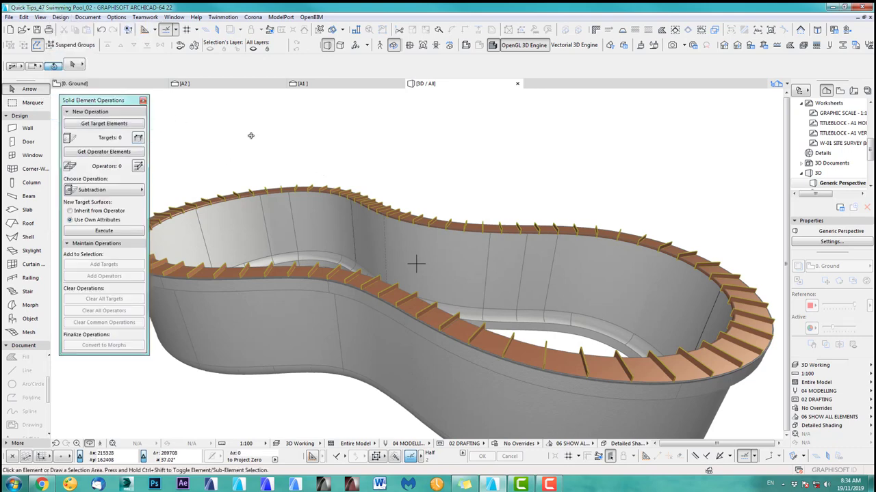
{"action": "left_click", "coordinate": [330, 325]}
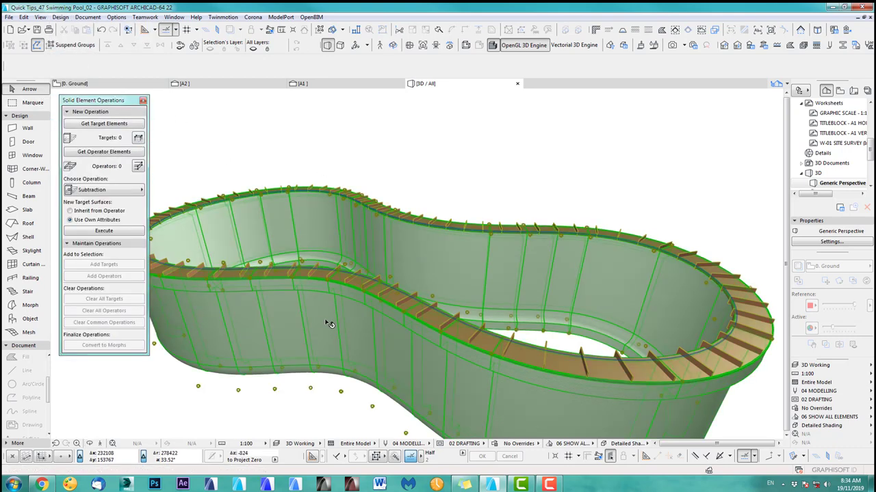
{"action": "left_click", "coordinate": [123, 124]}
{"action": "left_click", "coordinate": [258, 154]}
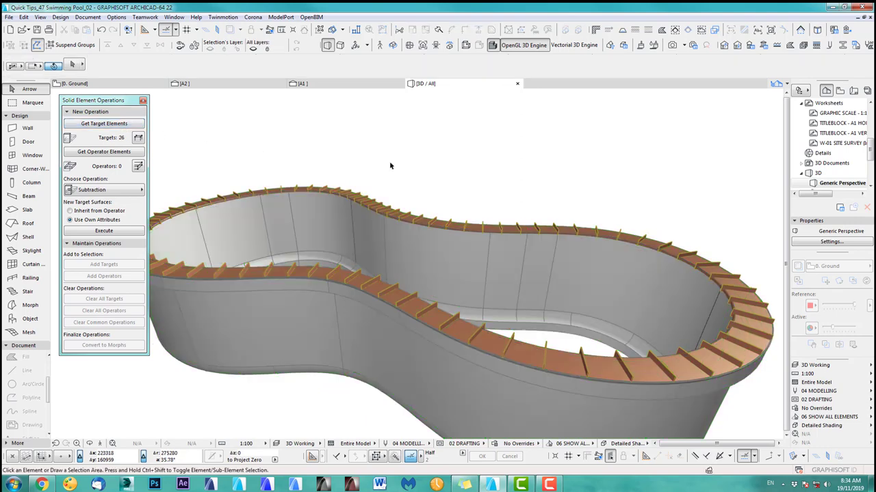
Step: Subtract the coping Morphs as operators from the pool walls, with new target surfaces inherited from the operator
{"action": "left_click", "coordinate": [436, 220]}
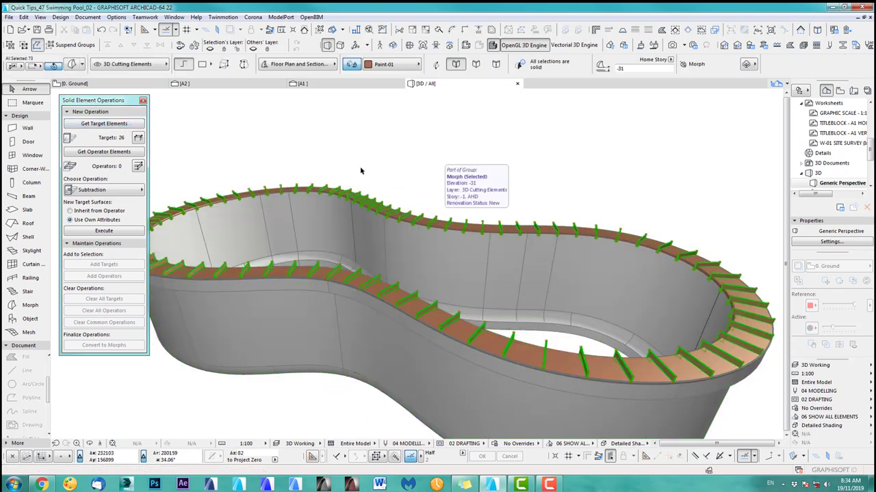
{"action": "left_click", "coordinate": [115, 152]}
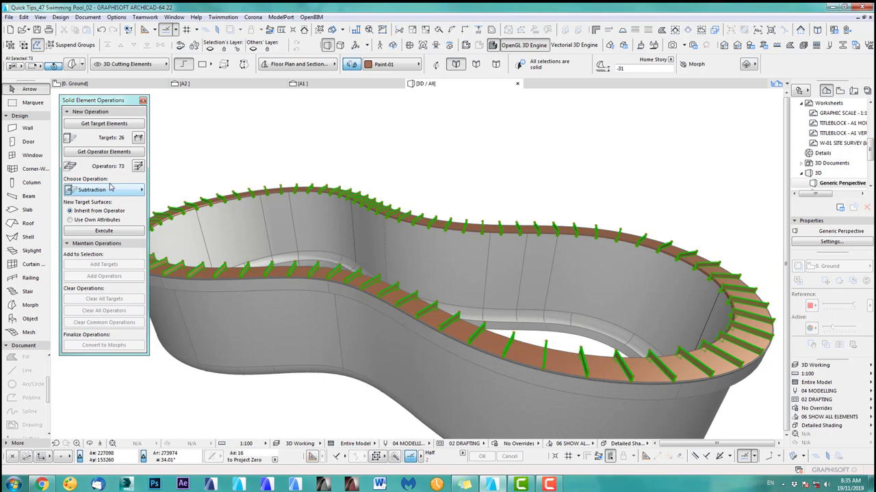
{"action": "left_click", "coordinate": [105, 232]}
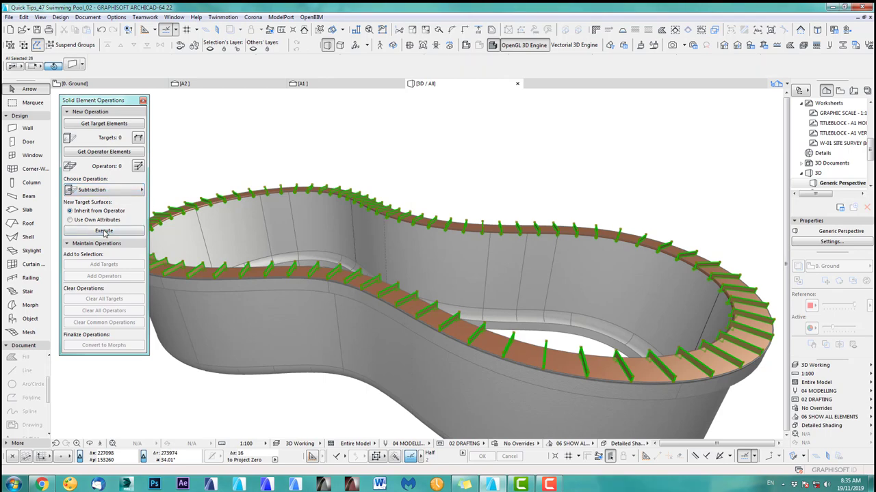
{"action": "left_click", "coordinate": [433, 177]}
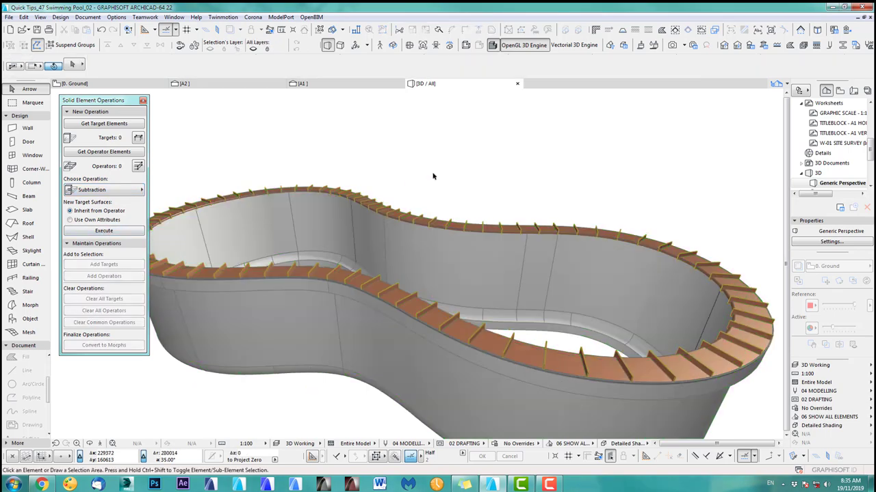
Step: Select the Morph cutters around the coping and hide their layer
{"action": "left_click", "coordinate": [468, 223]}
{"action": "right_click", "coordinate": [467, 223]}
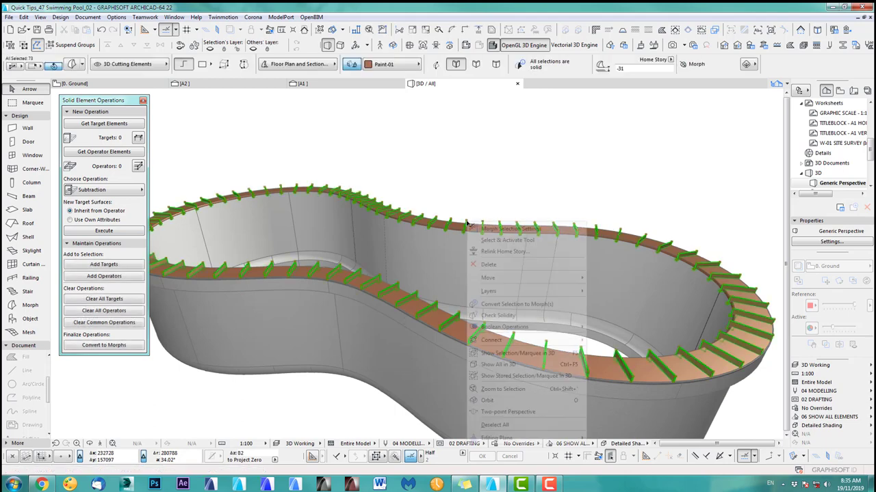
{"action": "mouse_move", "coordinate": [506, 292]}
{"action": "left_click", "coordinate": [612, 303]}
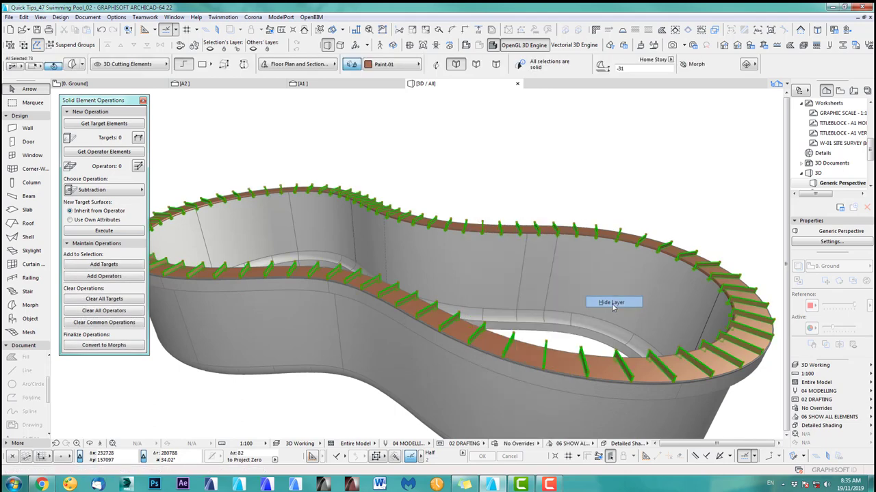
Step: Examine the cut joints along the pool coping up close and around the whole pool
{"action": "scroll", "coordinate": [449, 324], "scroll_direction": "up", "scroll_amount": 4}
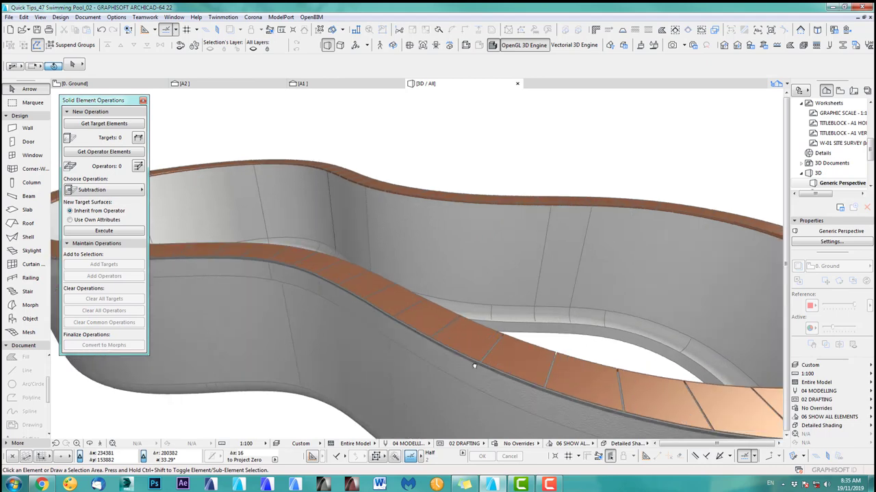
{"action": "middle_click_drag", "start_coordinate": [294, 267], "coordinate": [304, 303]}
{"action": "scroll", "coordinate": [431, 338], "scroll_direction": "up", "scroll_amount": 8}
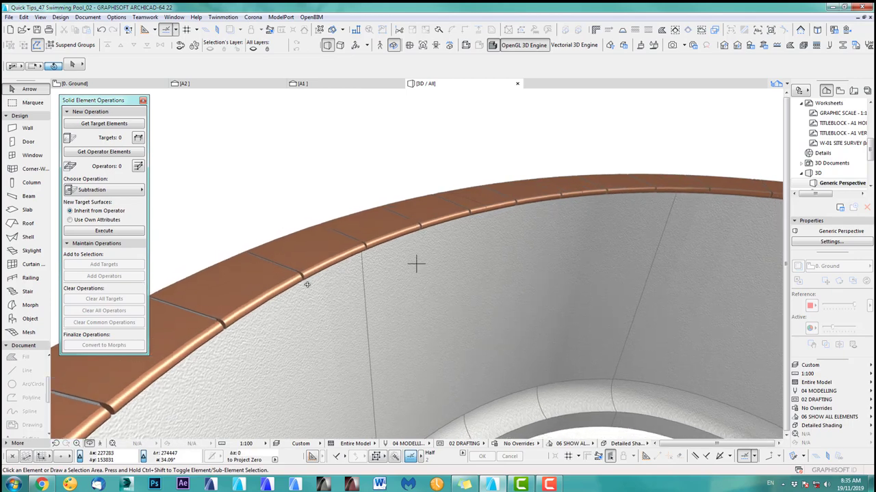
{"action": "middle_click_drag", "start_coordinate": [414, 262], "coordinate": [279, 271], "text": "shift"}
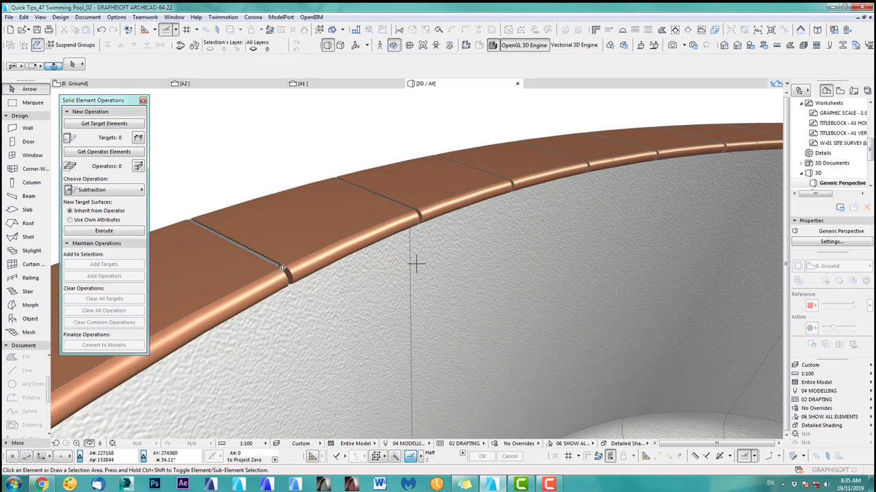
{"action": "middle_click_drag", "start_coordinate": [282, 268], "coordinate": [271, 265], "text": "shift"}
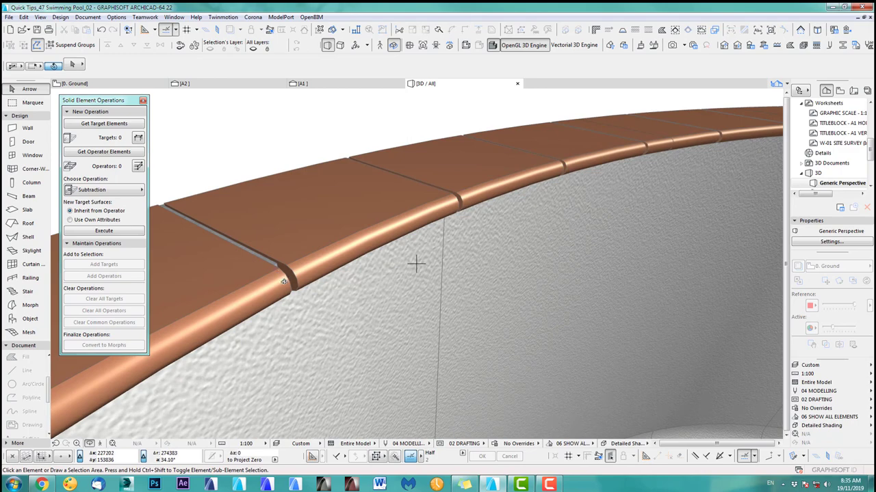
{"action": "middle_click_drag", "start_coordinate": [283, 281], "coordinate": [230, 242], "text": "shift"}
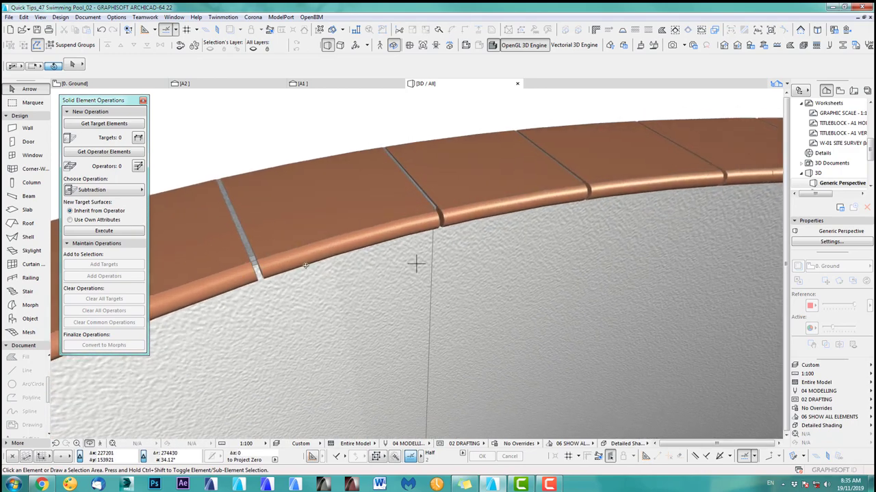
{"action": "scroll", "coordinate": [296, 236], "scroll_direction": "down", "scroll_amount": 6}
{"action": "middle_click_drag", "start_coordinate": [338, 287], "coordinate": [380, 288], "text": "shift"}
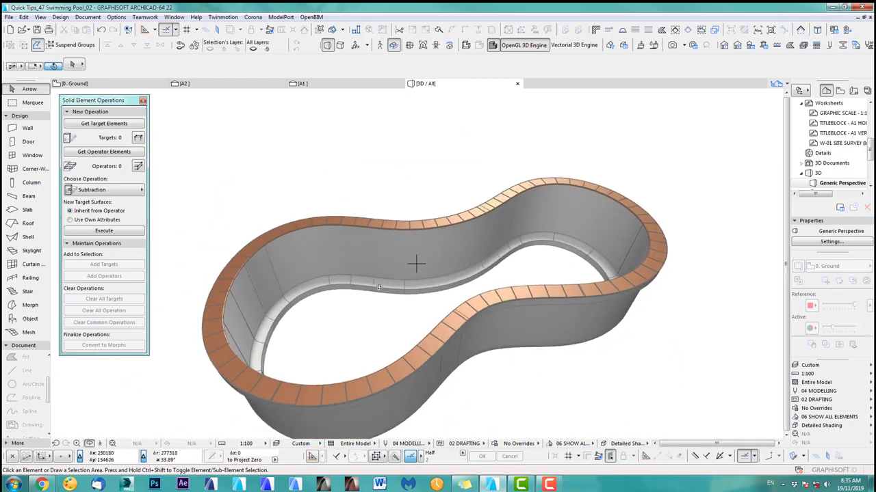
Step: Close Solid Element Operations, return to the ground floor plan and apply the 3D Working layer combination
{"action": "left_click", "coordinate": [143, 101]}
{"action": "key", "text": "F2"}
{"action": "scroll", "coordinate": [334, 246], "scroll_direction": "down", "scroll_amount": 5}
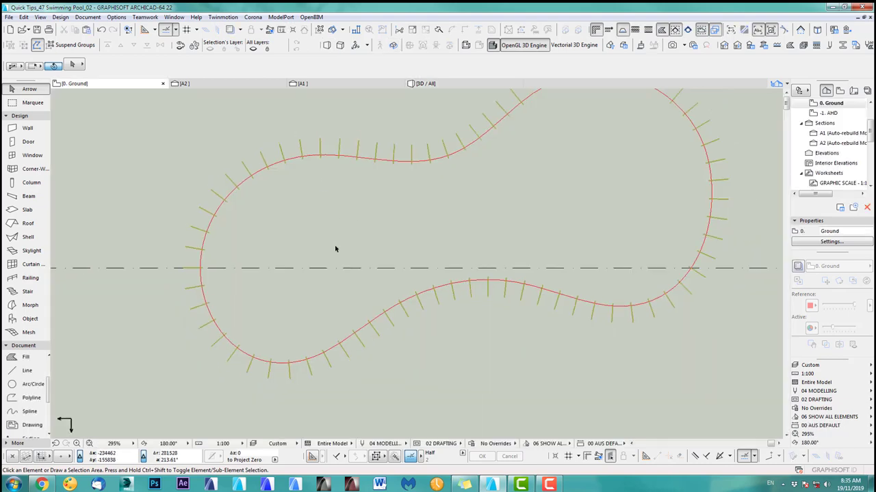
{"action": "left_click", "coordinate": [810, 365]}
{"action": "left_click", "coordinate": [760, 372]}
{"action": "scroll", "coordinate": [377, 250], "scroll_direction": "up", "scroll_amount": 4}
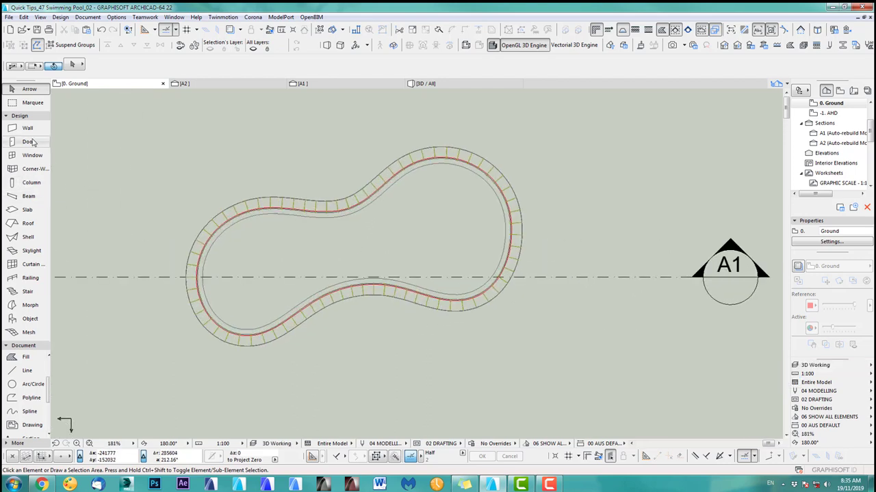
Step: Draw a rectangular slab that encloses the entire pool with a wide margin on all sides
{"action": "left_click", "coordinate": [26, 211]}
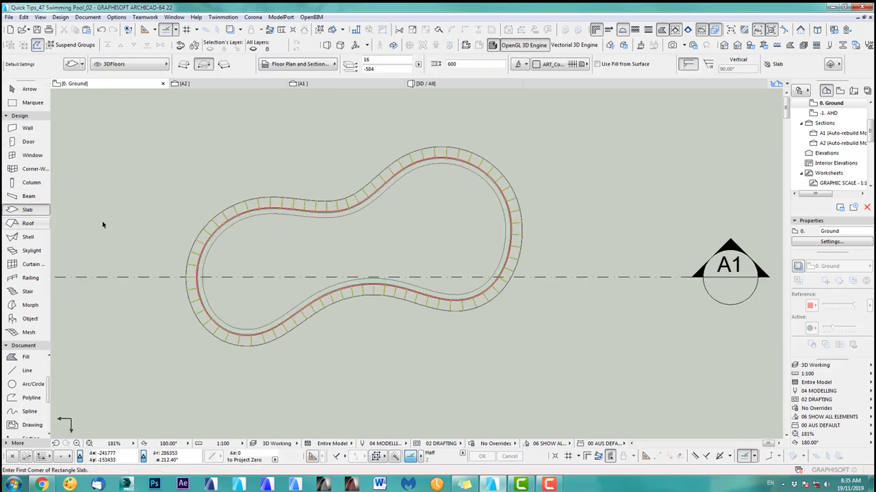
{"action": "scroll", "coordinate": [136, 228], "scroll_direction": "down", "scroll_amount": 4}
{"action": "left_click", "coordinate": [191, 124]}
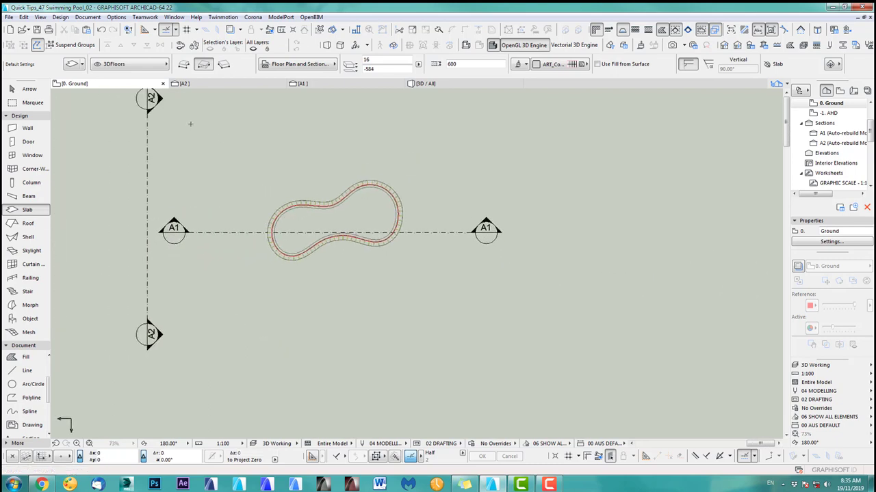
{"action": "left_click", "coordinate": [456, 313]}
{"action": "scroll", "coordinate": [469, 219], "scroll_direction": "up", "scroll_amount": 4}
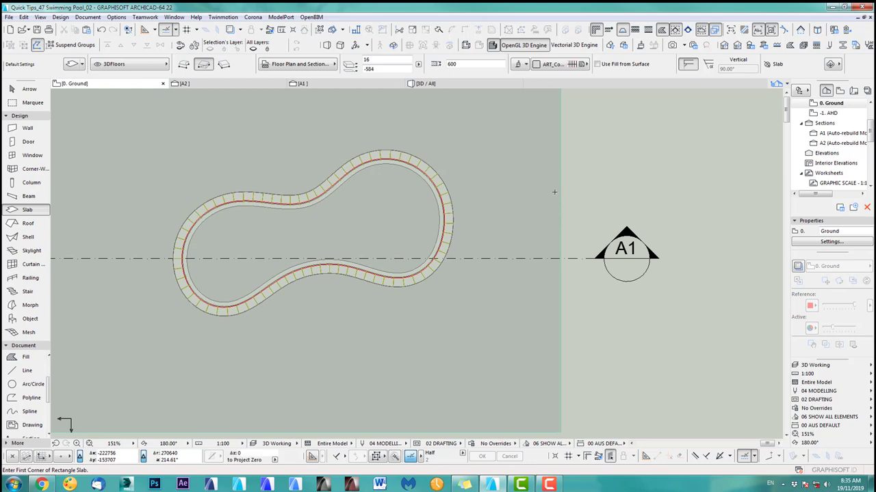
Step: Select the rectangular slab and switch the layer combination to 3D Export
{"action": "key", "text": "shift"}
{"action": "left_click", "coordinate": [560, 197], "text": "shift"}
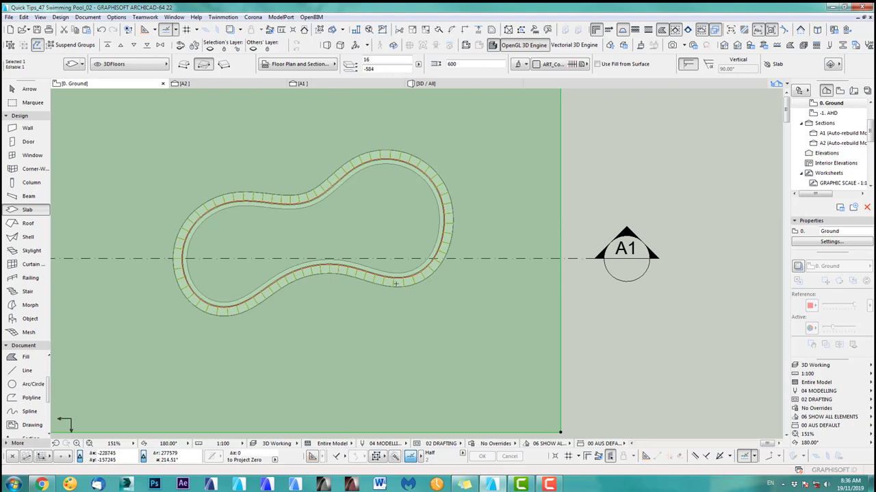
{"action": "scroll", "coordinate": [395, 283], "scroll_direction": "up", "scroll_amount": 5}
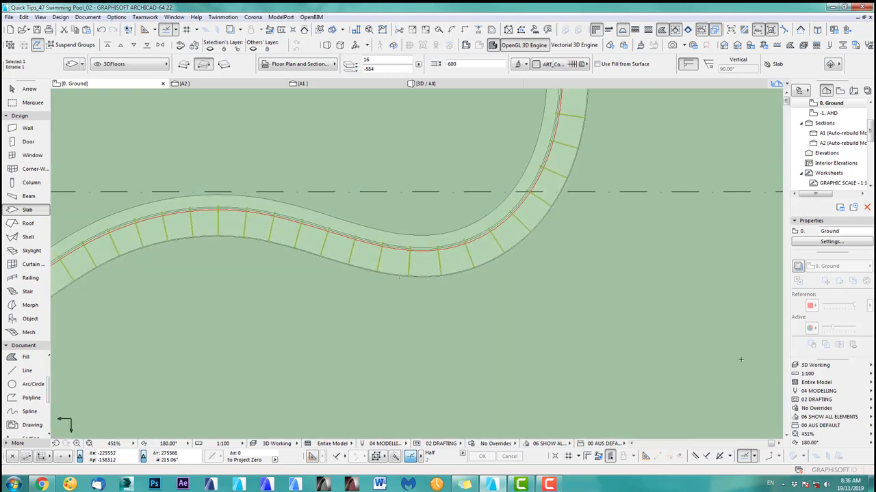
{"action": "left_click", "coordinate": [811, 365]}
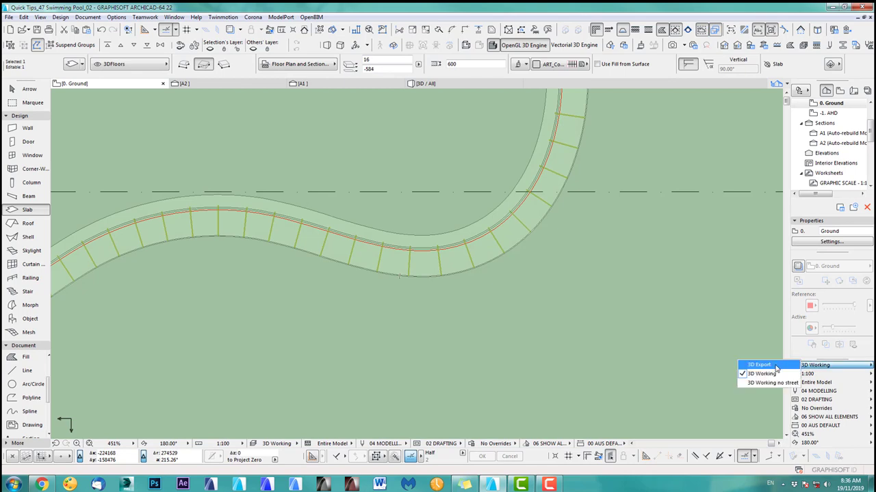
{"action": "left_click", "coordinate": [775, 366]}
{"action": "scroll", "coordinate": [479, 273], "scroll_direction": "down", "scroll_amount": 4}
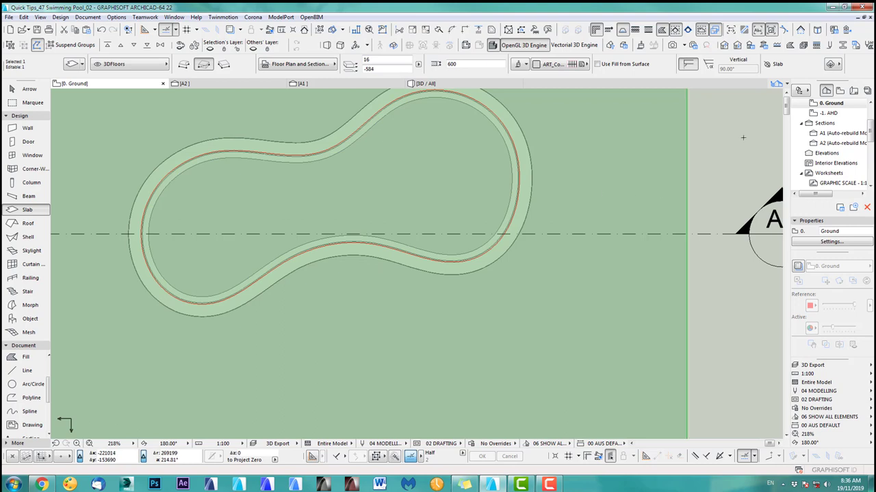
Step: Copy the pool outline spline and paste the duplicate at its original location, zooming to the pasted elements
{"action": "left_click", "coordinate": [27, 411]}
{"action": "left_click", "coordinate": [229, 310]}
{"action": "scroll", "coordinate": [301, 344], "scroll_direction": "down", "scroll_amount": 2}
{"action": "middle_click_drag", "start_coordinate": [301, 344], "coordinate": [333, 360]}
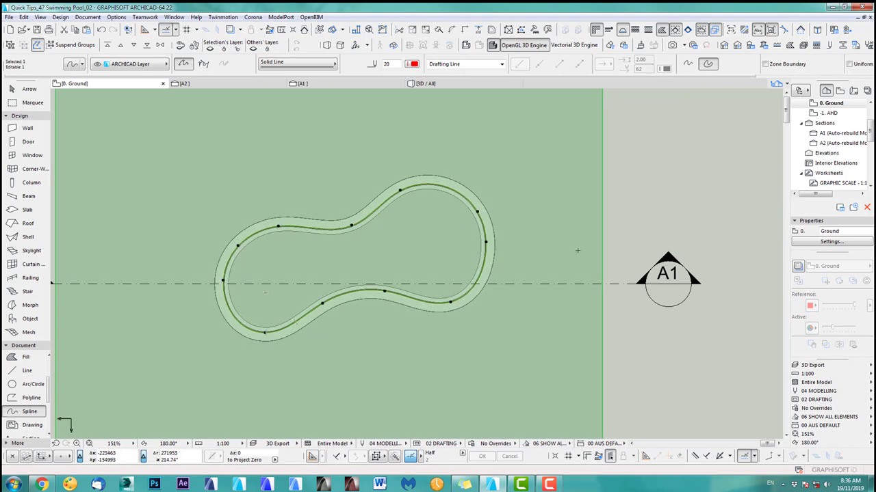
{"action": "key", "text": "ctrl+v"}
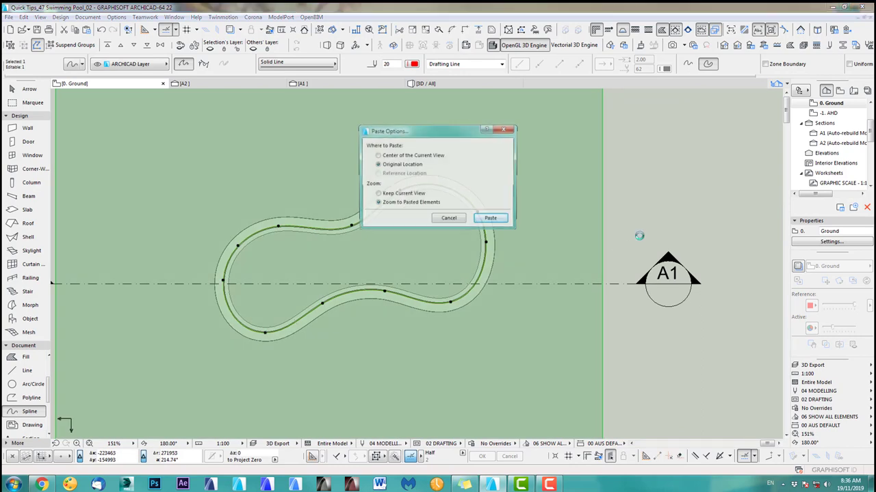
{"action": "left_click", "coordinate": [491, 219]}
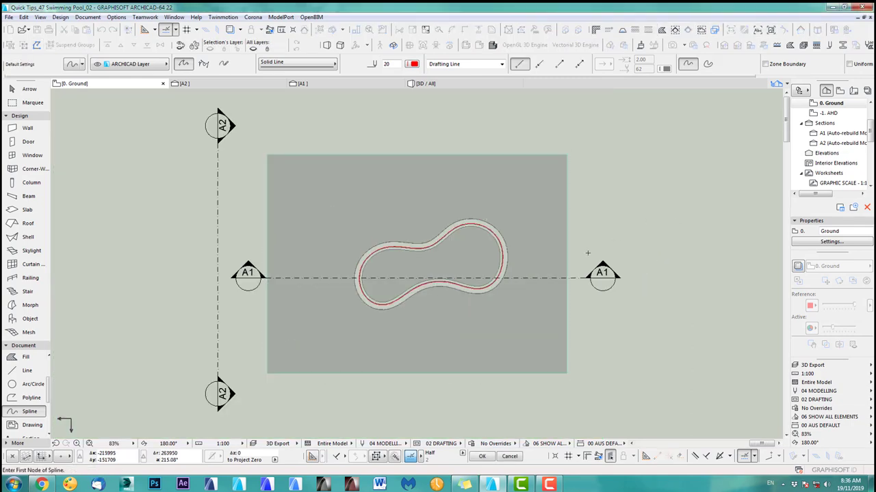
Step: Offset the duplicated spline outward by about 372 to the outer edge of the coping, and deselect it
{"action": "scroll", "coordinate": [372, 305], "scroll_direction": "up", "scroll_amount": 7}
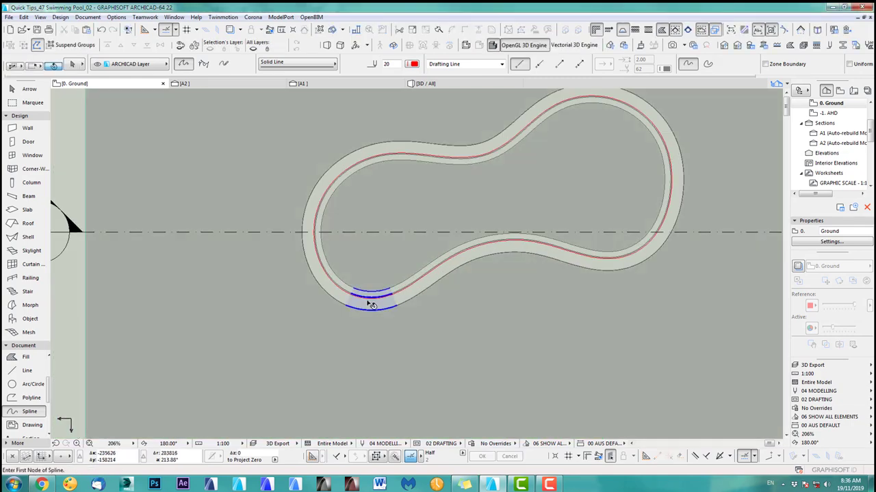
{"action": "left_click", "coordinate": [364, 300]}
{"action": "scroll", "coordinate": [370, 301], "scroll_direction": "up", "scroll_amount": 2}
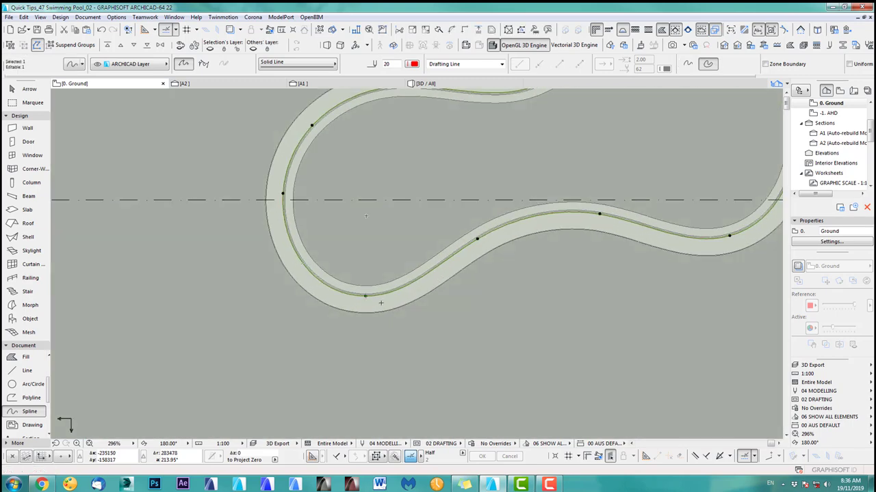
{"action": "scroll", "coordinate": [380, 303], "scroll_direction": "up", "scroll_amount": 7}
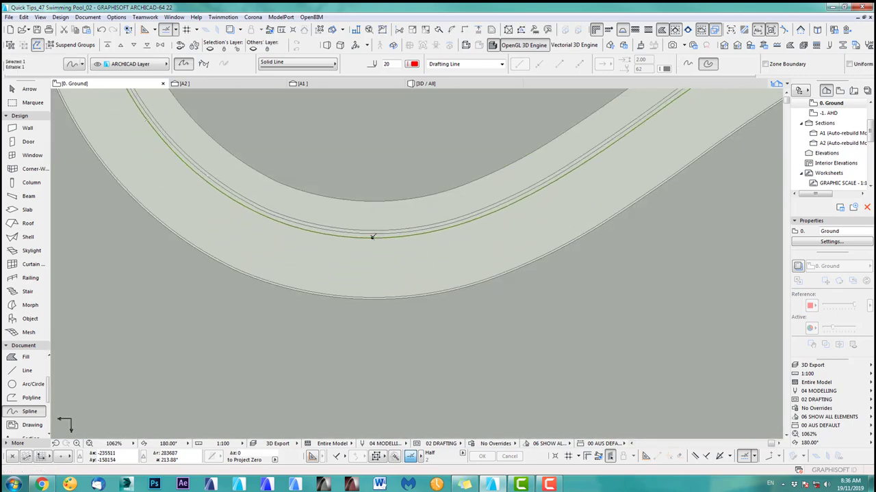
{"action": "left_click", "coordinate": [372, 236]}
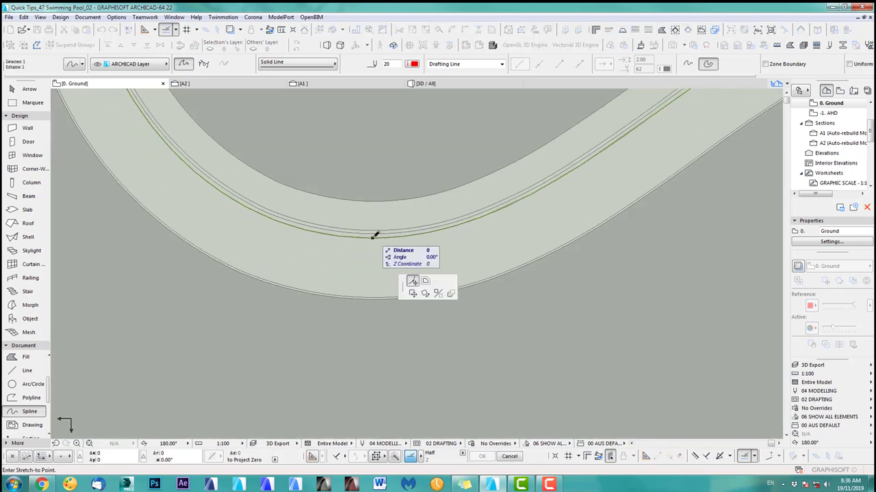
{"action": "left_click", "coordinate": [425, 280]}
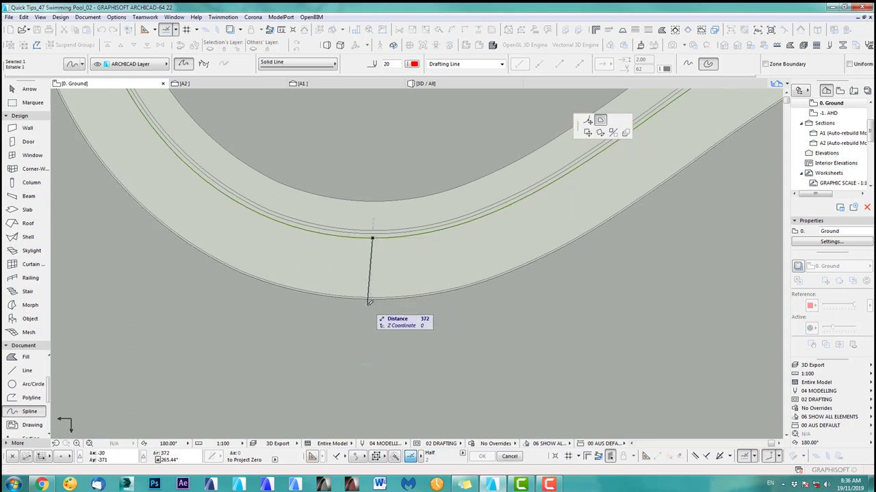
{"action": "left_click", "coordinate": [369, 301]}
{"action": "scroll", "coordinate": [303, 322], "scroll_direction": "down", "scroll_amount": 6}
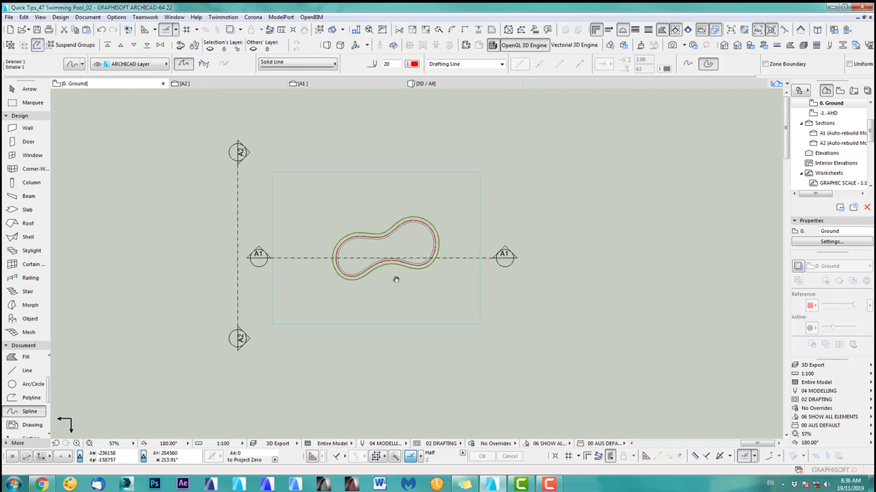
{"action": "key", "text": "Escape"}
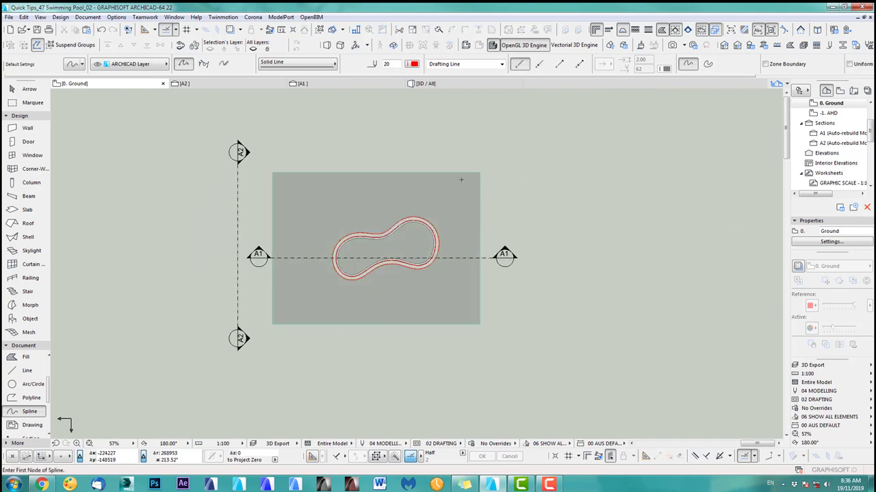
Step: Hide the layer of the pool walls with coping in the floor plan, leaving the rectangular slab deselected
{"action": "left_click", "coordinate": [461, 180], "text": "shift"}
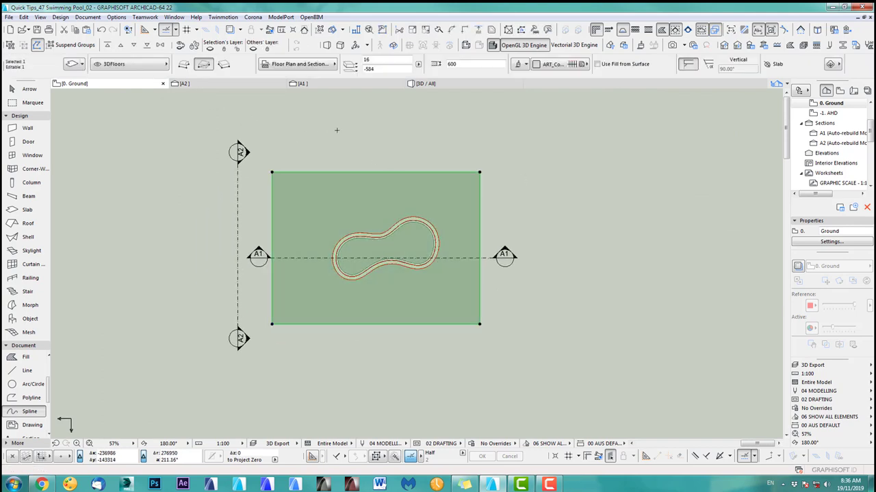
{"action": "key", "text": "Escape"}
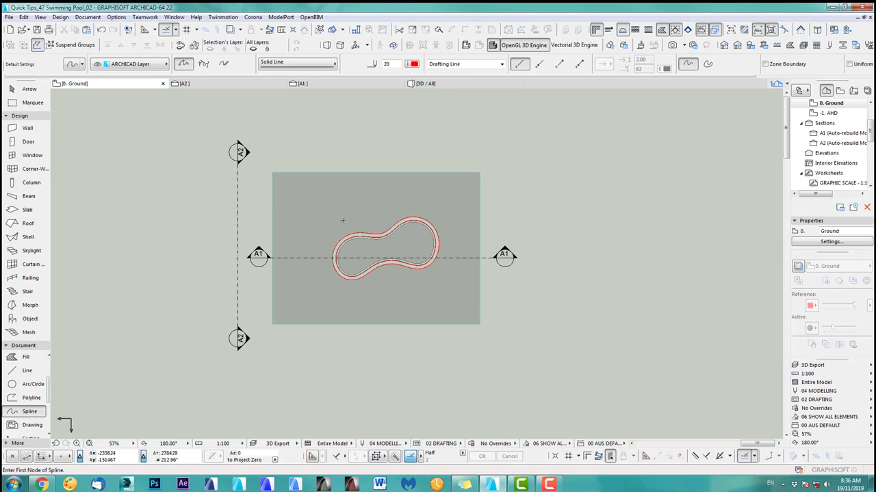
{"action": "left_click", "coordinate": [12, 90]}
{"action": "scroll", "coordinate": [361, 240], "scroll_direction": "up", "scroll_amount": 5}
{"action": "scroll", "coordinate": [361, 240], "scroll_direction": "up", "scroll_amount": 3}
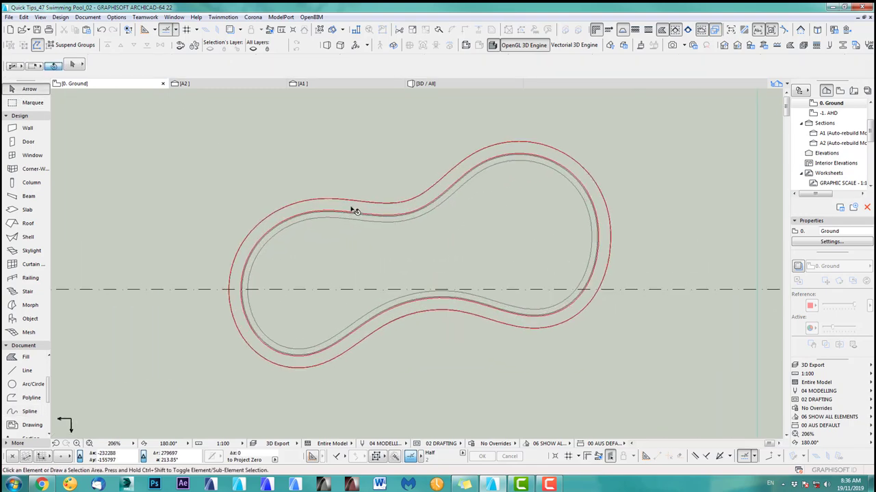
{"action": "left_click", "coordinate": [351, 208]}
{"action": "right_click", "coordinate": [350, 207]}
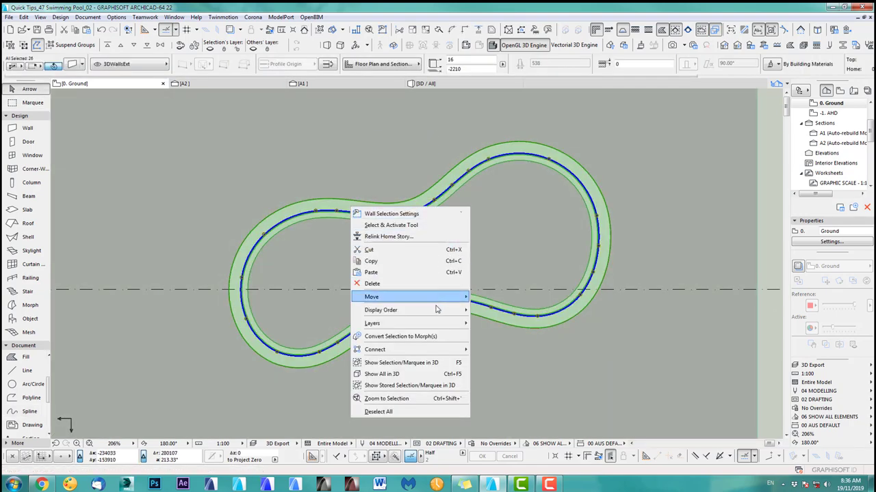
{"action": "mouse_move", "coordinate": [438, 323]}
{"action": "left_click", "coordinate": [489, 334]}
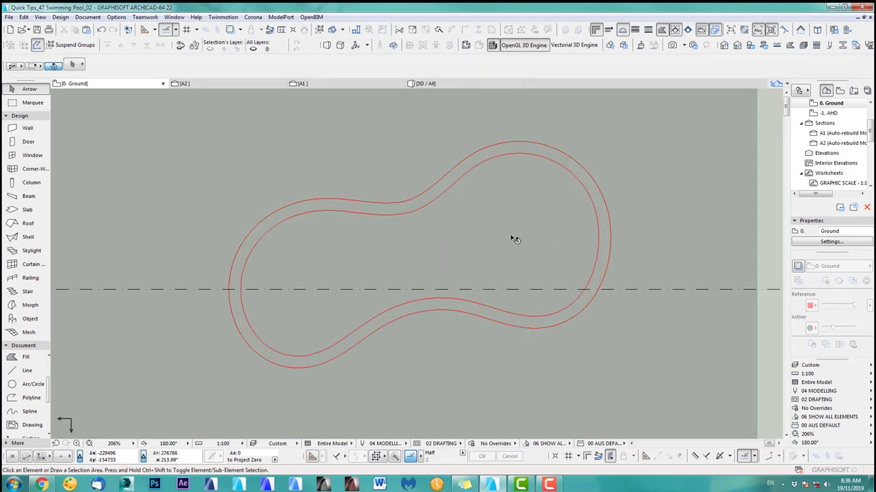
Step: Try to cut an opening in the rectangular slab from the red pool outline
{"action": "scroll", "coordinate": [492, 238], "scroll_direction": "down", "scroll_amount": 5}
{"action": "left_click", "coordinate": [589, 214]}
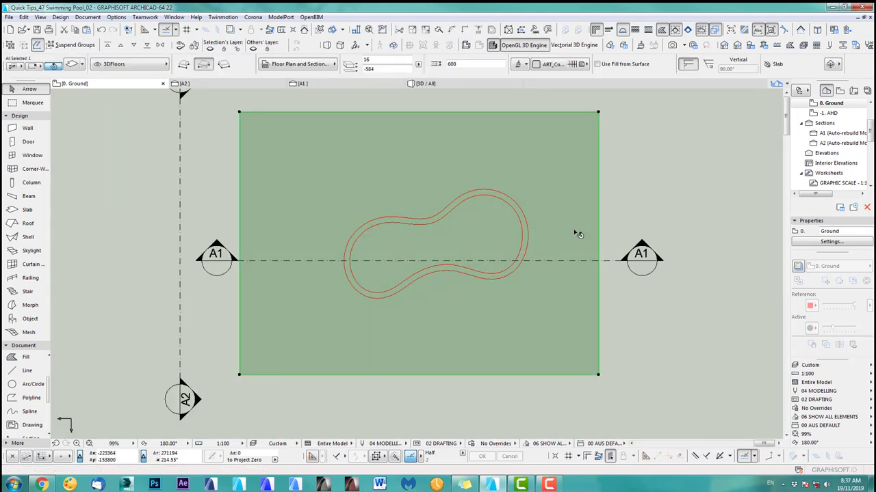
{"action": "left_click", "coordinate": [41, 211]}
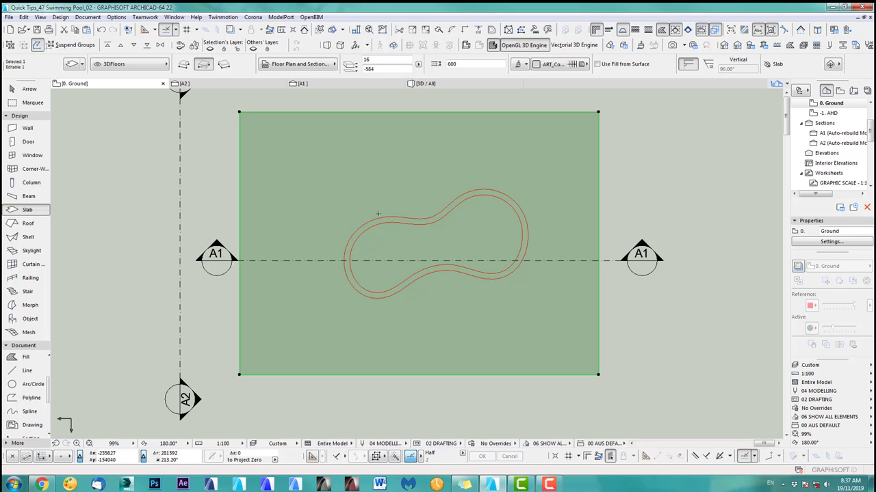
{"action": "left_click", "coordinate": [404, 215]}
{"action": "key", "text": "Escape"}
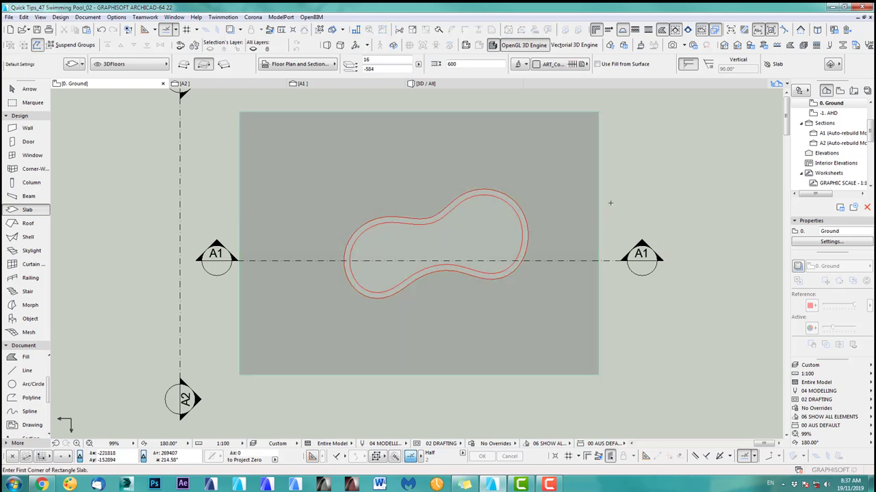
Step: Restore the 3D Export layer combination and check the slab cut in the 3D view
{"action": "left_click", "coordinate": [810, 365]}
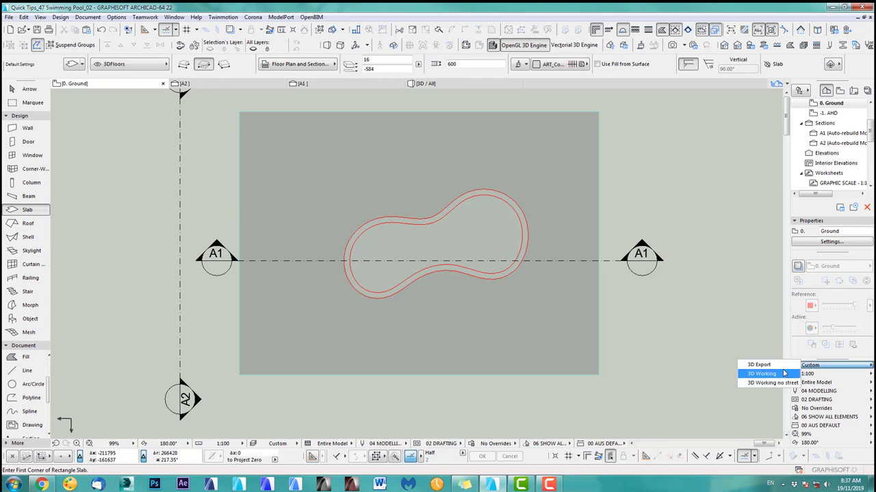
{"action": "left_click", "coordinate": [760, 365]}
{"action": "key", "text": "F3"}
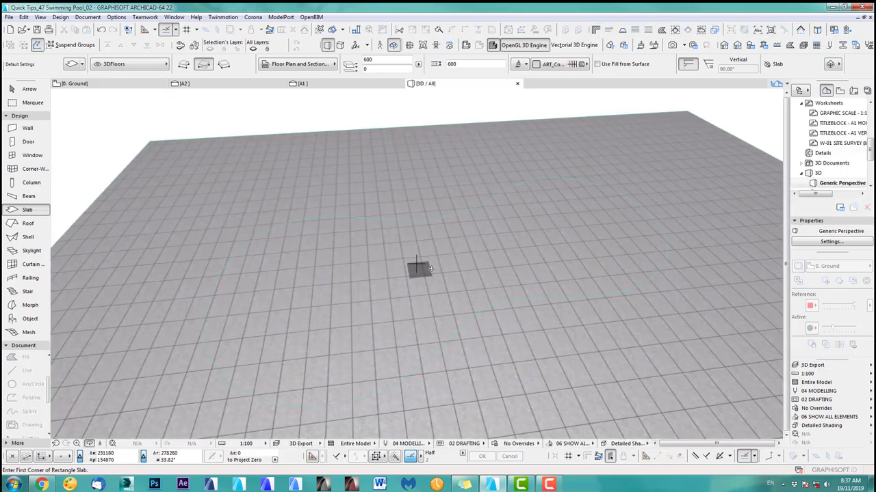
{"action": "scroll", "coordinate": [418, 269], "scroll_direction": "down", "scroll_amount": 3}
{"action": "middle_click_drag", "start_coordinate": [411, 286], "coordinate": [505, 237], "text": "shift"}
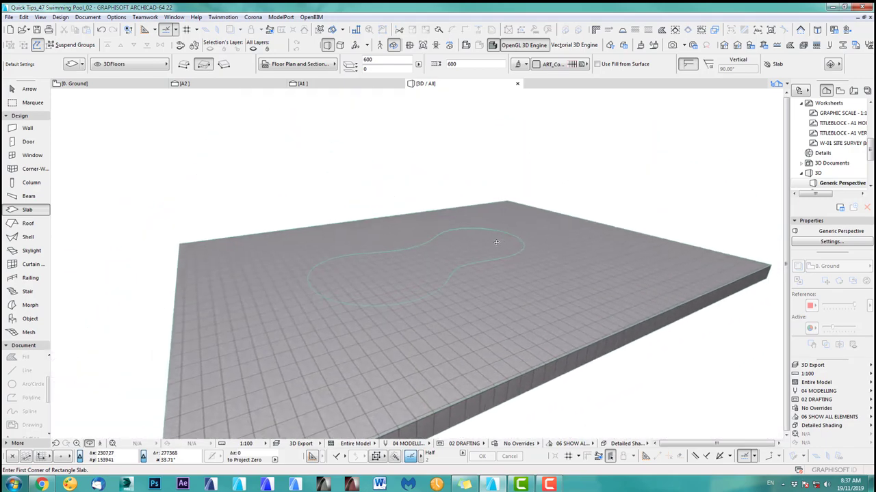
Step: Return to the floor plan and undo the last slab edit
{"action": "key", "text": "F2"}
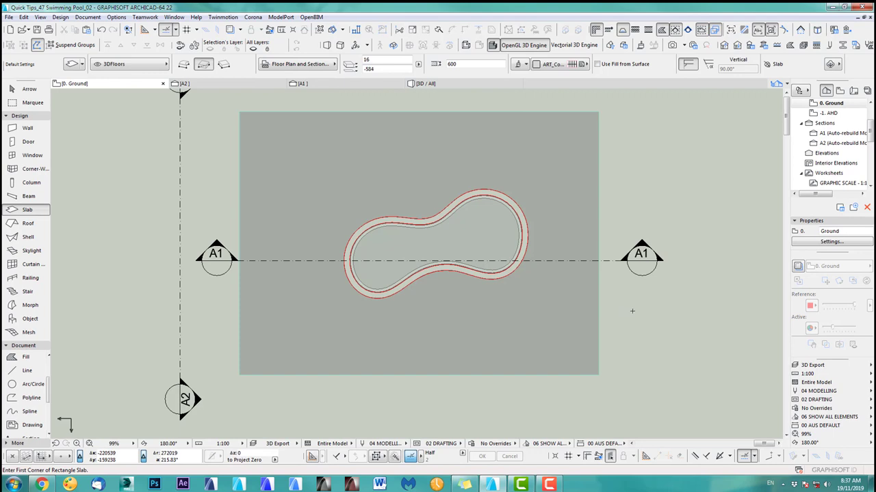
{"action": "key", "text": "ctrl+z"}
{"action": "key", "text": "Escape"}
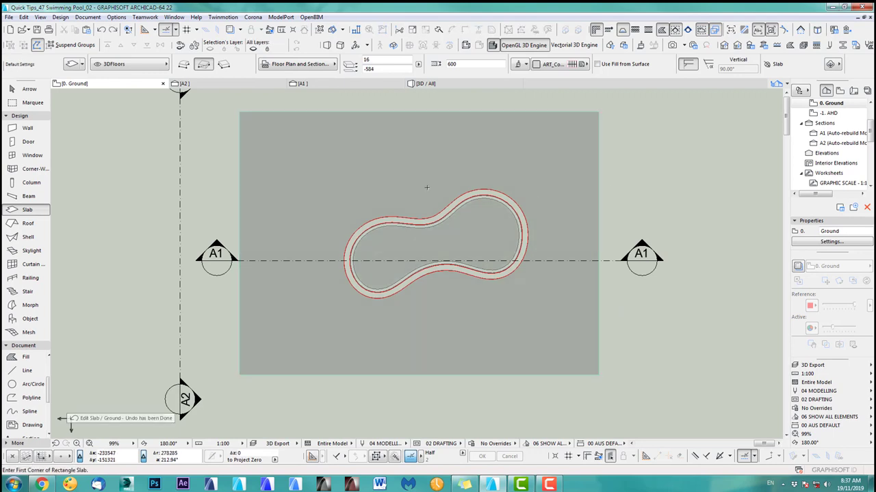
Step: Select the grouped pool walls and hide their layer to expose the splines over the slab
{"action": "left_click", "coordinate": [45, 91]}
{"action": "left_click", "coordinate": [518, 208]}
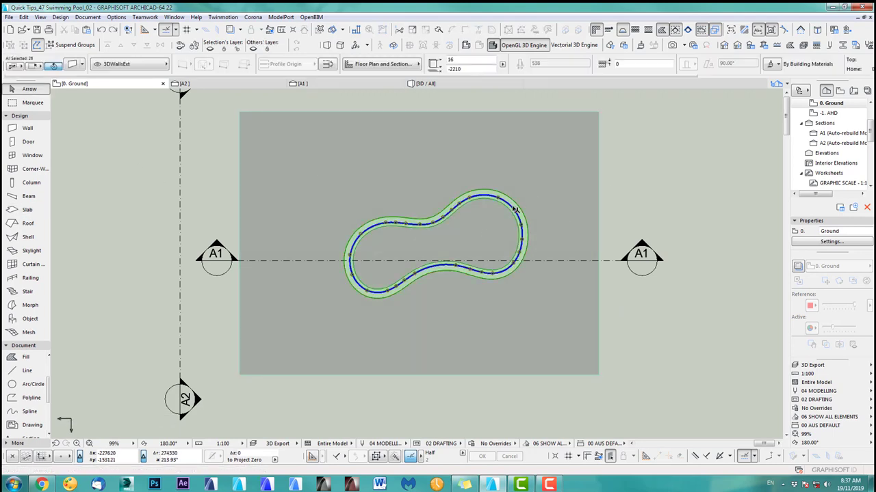
{"action": "right_click", "coordinate": [518, 207]}
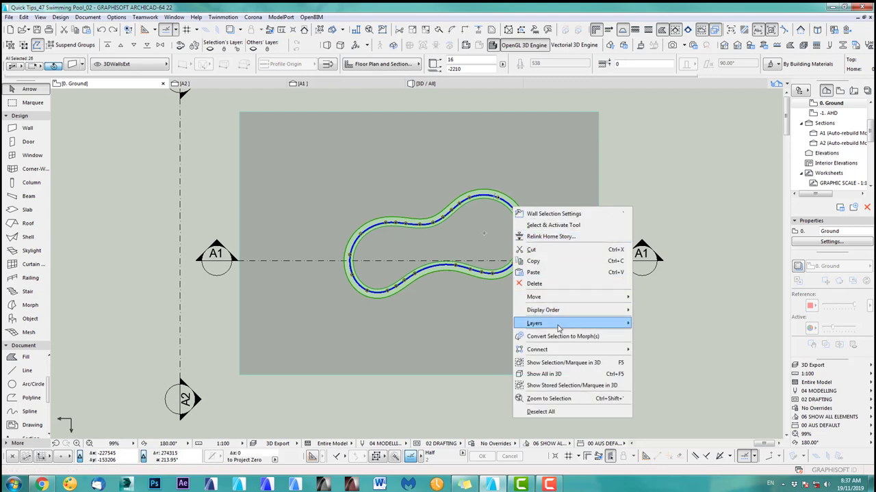
{"action": "mouse_move", "coordinate": [579, 325]}
{"action": "left_click", "coordinate": [655, 337]}
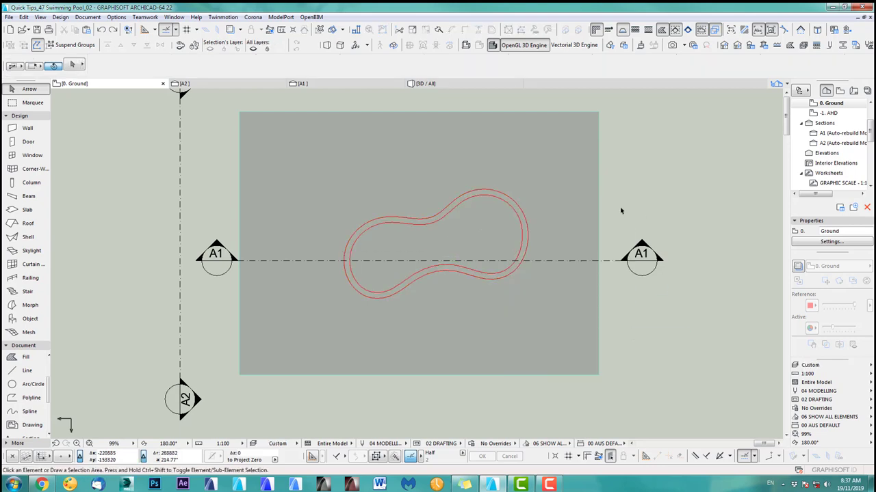
Step: Cut an opening in the rectangular slab that traces the outer spline along the coping's outer edge
{"action": "left_click", "coordinate": [570, 197]}
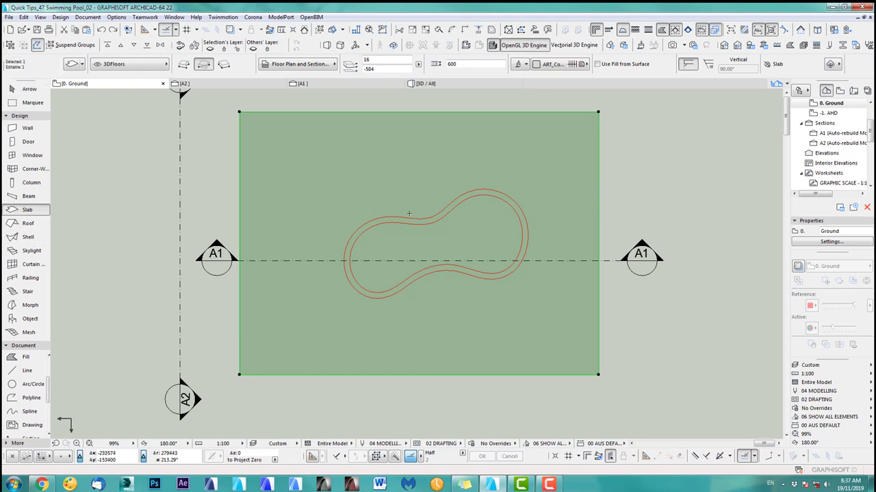
{"action": "scroll", "coordinate": [561, 225], "scroll_direction": "up", "scroll_amount": 3}
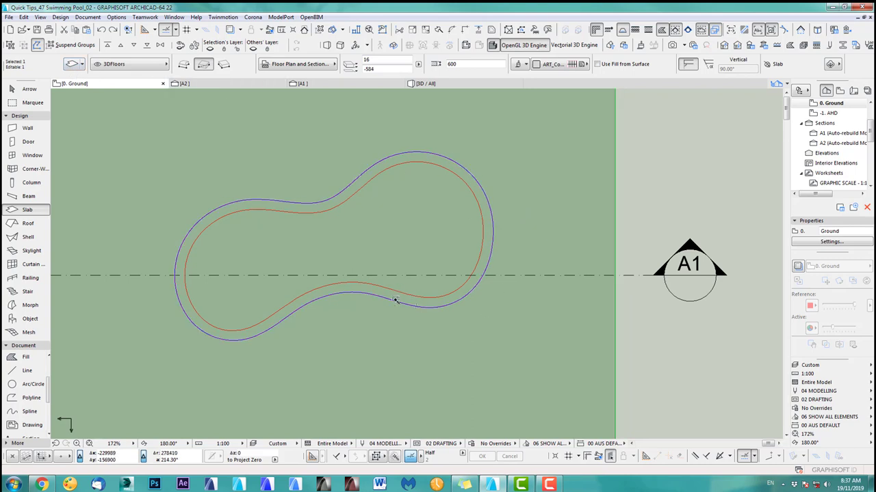
{"action": "left_click", "coordinate": [489, 240]}
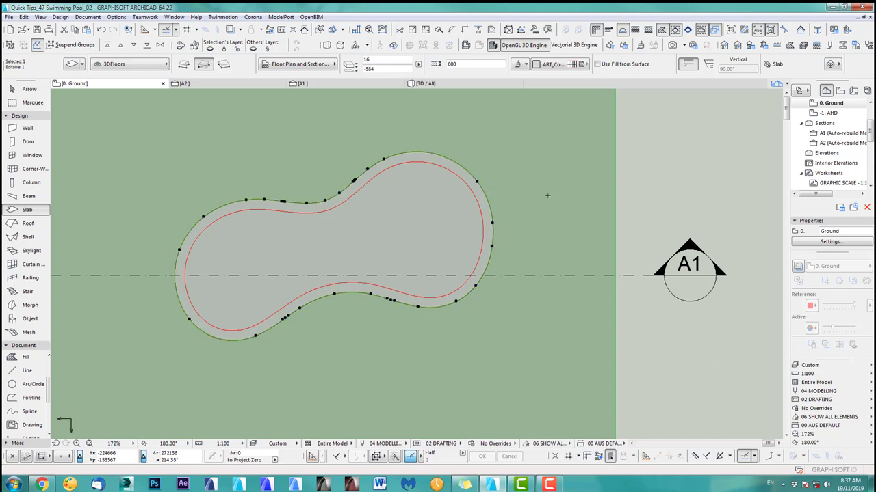
Step: Check the slab's free-form opening in 3D with all elements shown, and deselect the slab
{"action": "key", "text": "F3"}
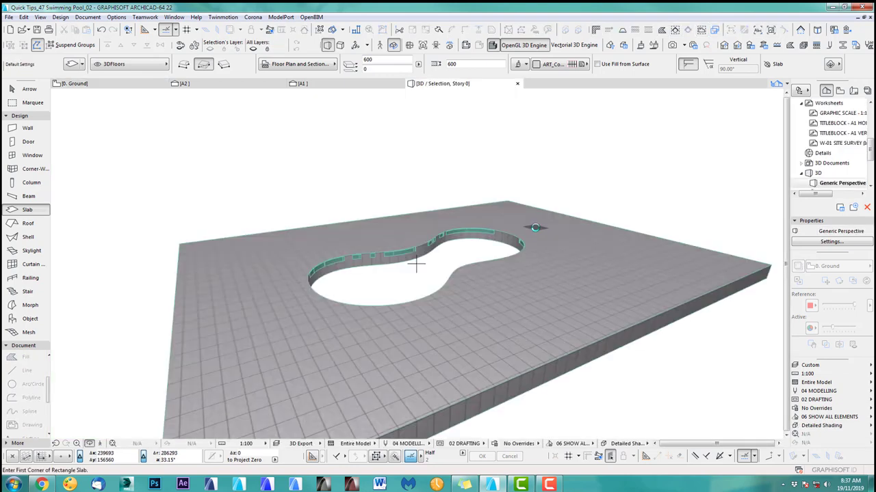
{"action": "key", "text": "F2"}
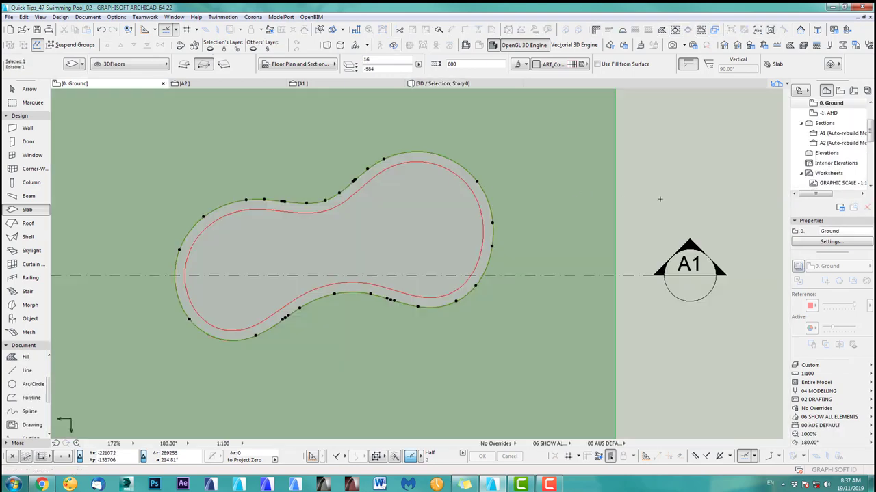
{"action": "key", "text": "F3"}
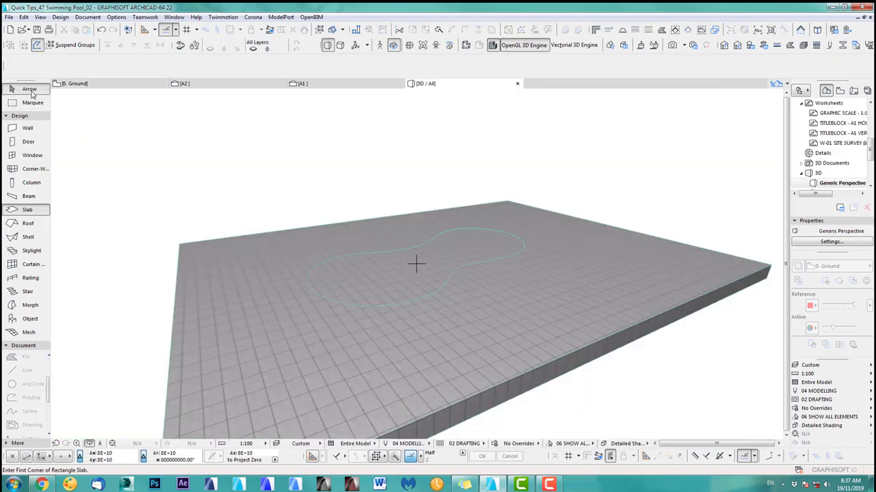
{"action": "left_click", "coordinate": [27, 89]}
{"action": "left_click", "coordinate": [398, 273]}
{"action": "key", "text": "Escape"}
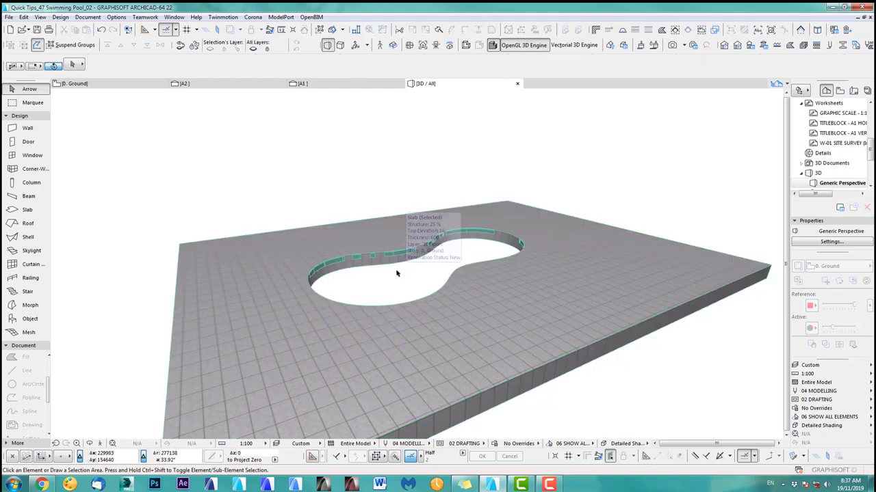
Step: Switch the floor plan's layer combination back to 3D Export and reopen the 3D view
{"action": "key", "text": "F2"}
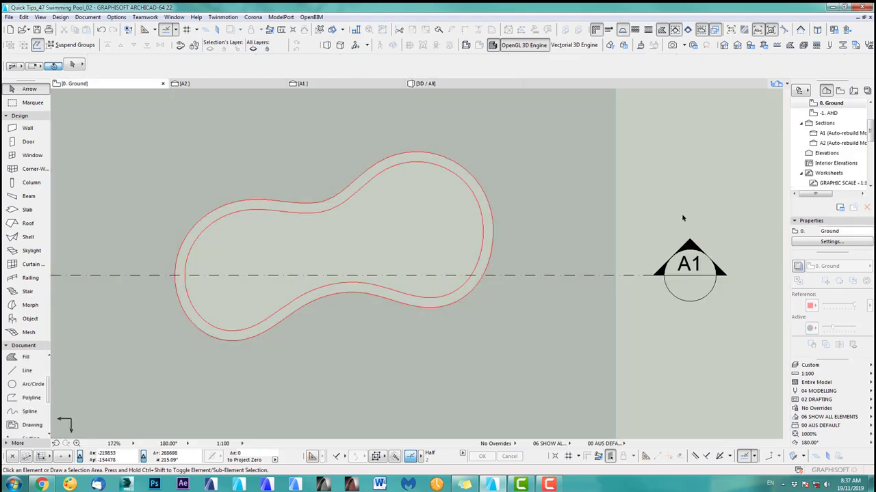
{"action": "left_click", "coordinate": [818, 366]}
{"action": "left_click", "coordinate": [766, 366]}
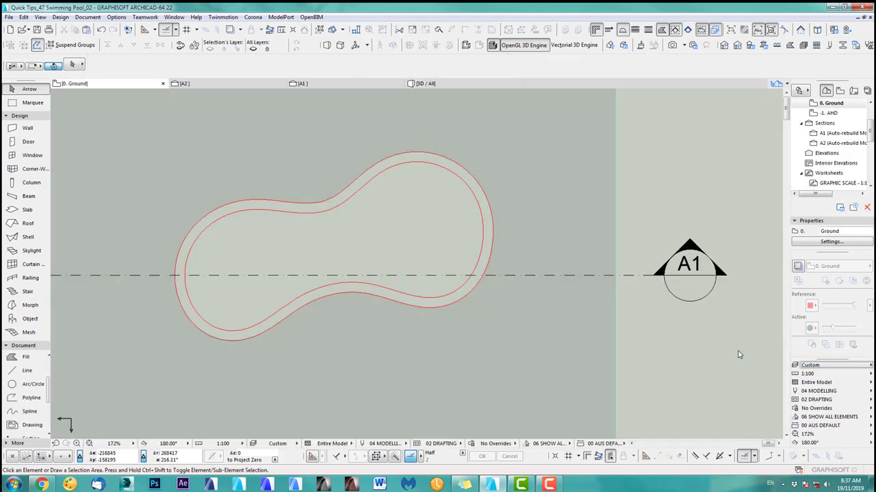
{"action": "key", "text": "F3"}
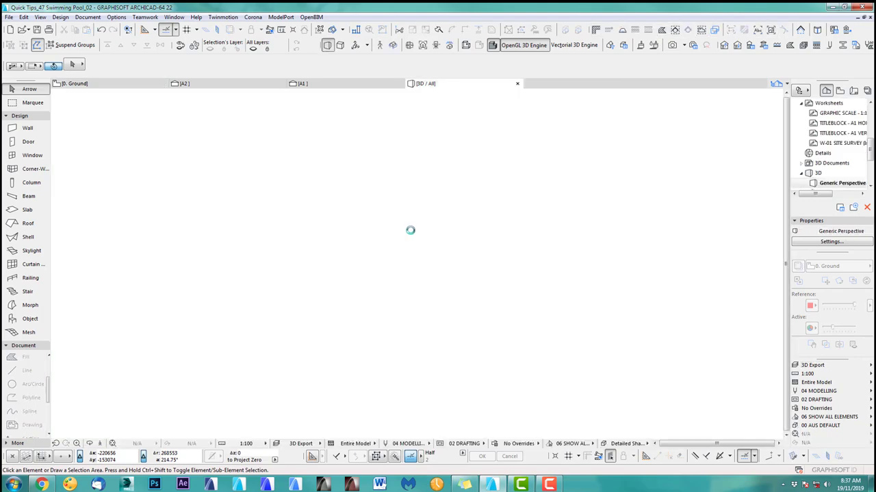
Step: Examine the pool walls, the coping joints and the fit between coping and slab from several 3D angles
{"action": "scroll", "coordinate": [431, 274], "scroll_direction": "up", "scroll_amount": 6}
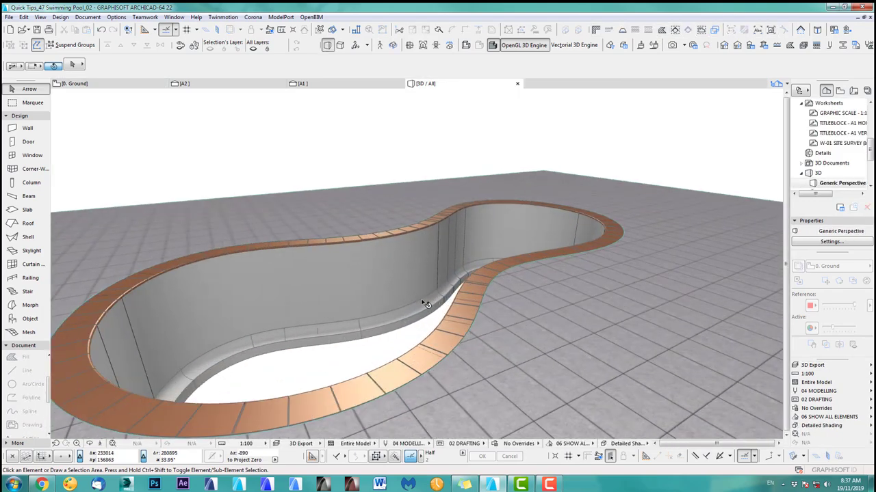
{"action": "scroll", "coordinate": [401, 331], "scroll_direction": "up", "scroll_amount": 5}
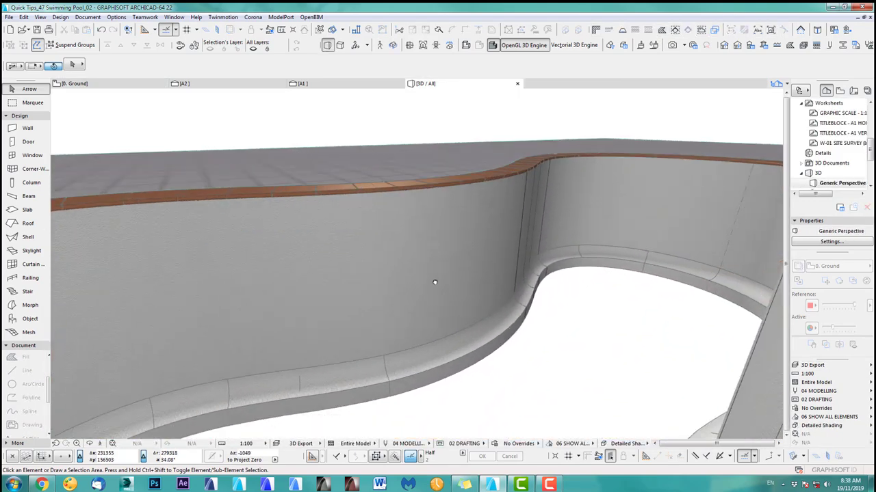
{"action": "scroll", "coordinate": [469, 332], "scroll_direction": "down", "scroll_amount": 5}
{"action": "middle_click_drag", "start_coordinate": [478, 344], "coordinate": [478, 311]}
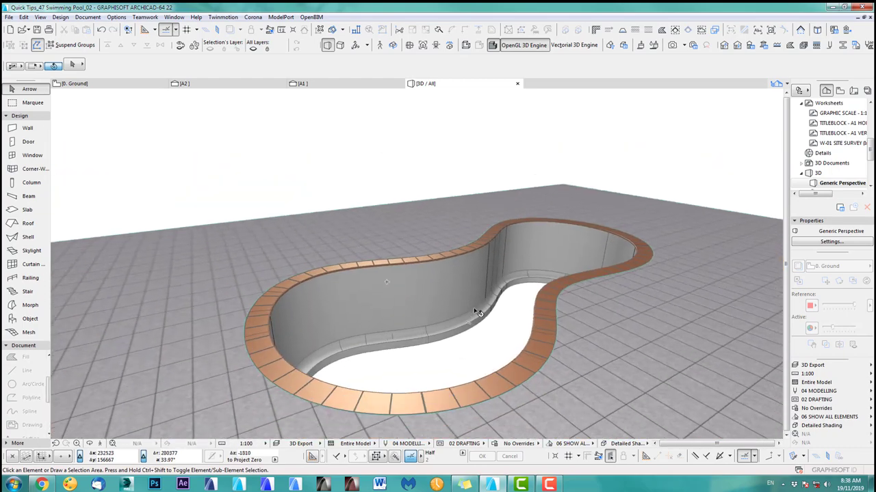
{"action": "middle_click_drag", "start_coordinate": [475, 348], "coordinate": [509, 356], "text": "shift"}
{"action": "left_click_drag", "start_coordinate": [509, 355], "coordinate": [532, 331]}
{"action": "middle_click_drag", "start_coordinate": [531, 331], "coordinate": [529, 329], "text": "shift"}
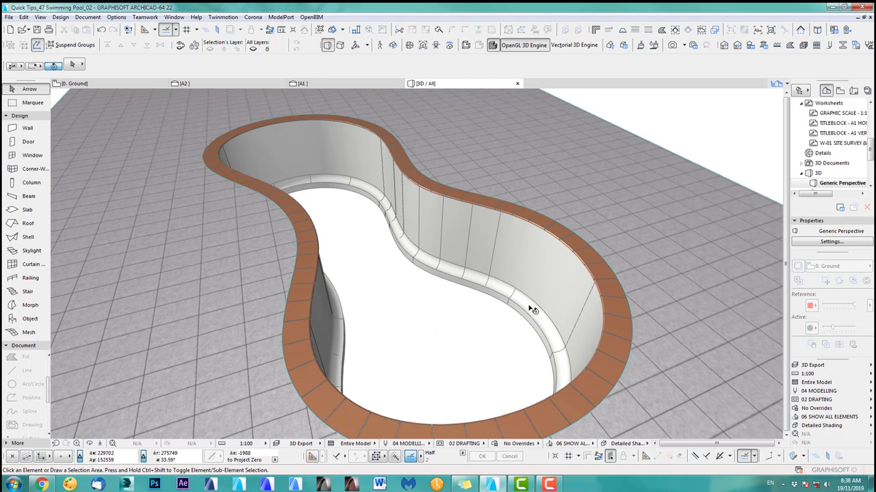
{"action": "left_click", "coordinate": [466, 241]}
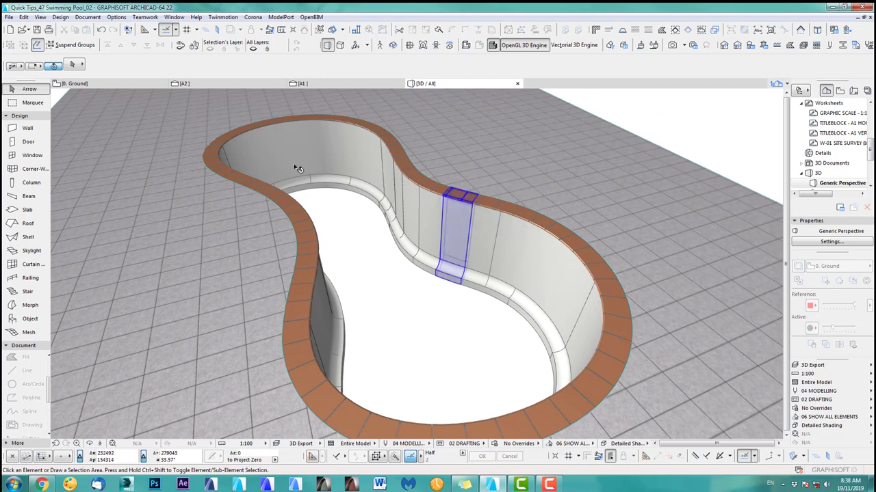
{"action": "key", "text": "Escape"}
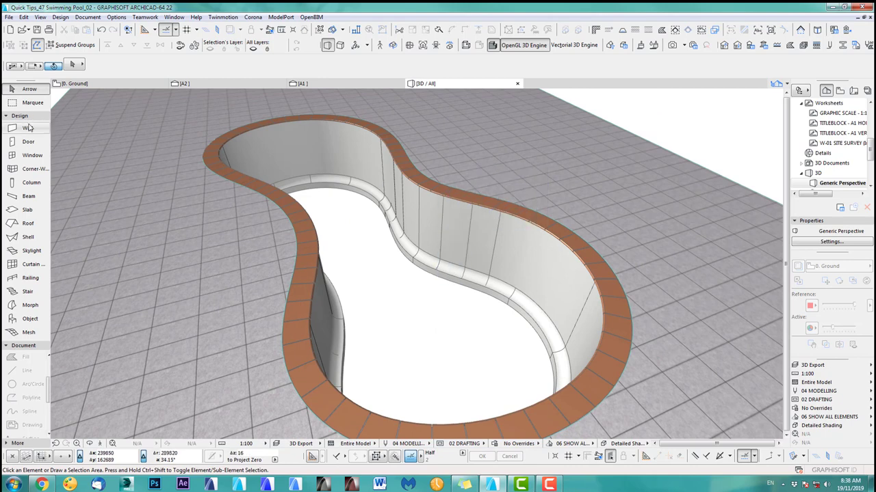
Step: Set the slab defaults to 200 thick, 2000 elevation above sea level and Paint-02 on all surfaces
{"action": "left_click", "coordinate": [26, 210]}
{"action": "key", "text": "ctrl+t"}
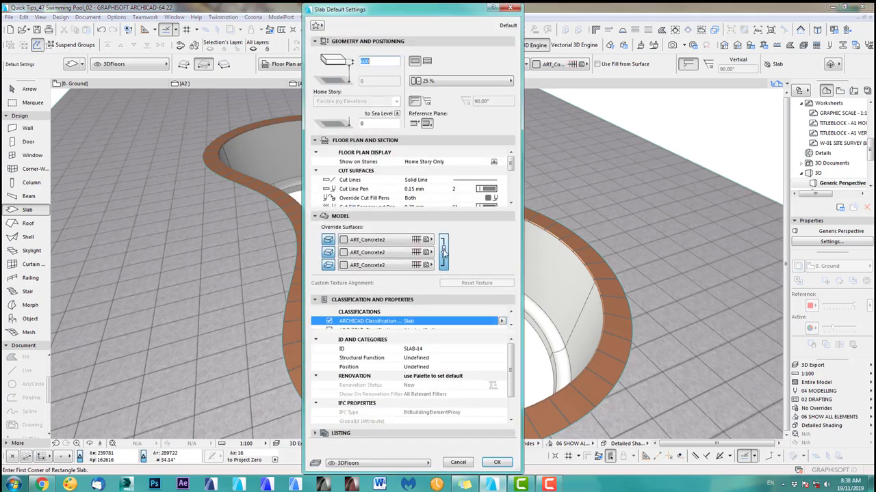
{"action": "left_click", "coordinate": [354, 241]}
{"action": "scroll", "coordinate": [777, 241], "scroll_direction": "down", "scroll_amount": 3}
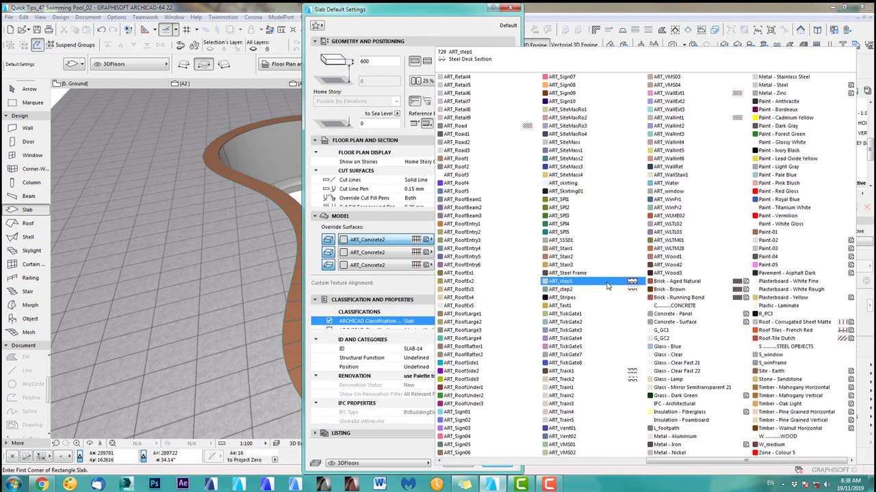
{"action": "left_click", "coordinate": [775, 241]}
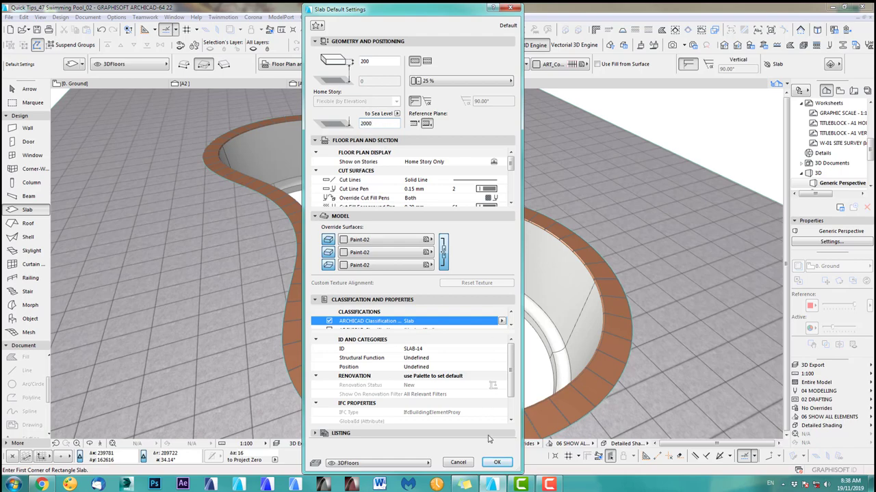
{"action": "left_click", "coordinate": [496, 463]}
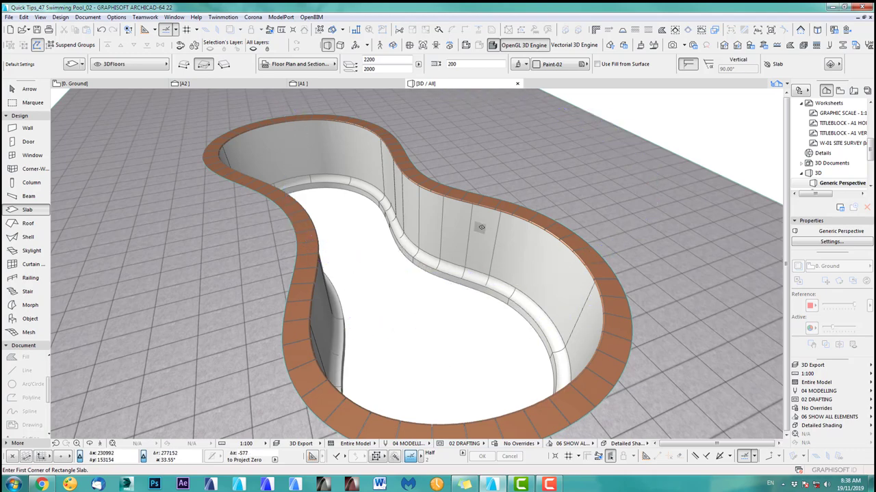
Step: Create a pool floor slab in plan along the pool's inner outline and check it in 3D
{"action": "key", "text": "F2"}
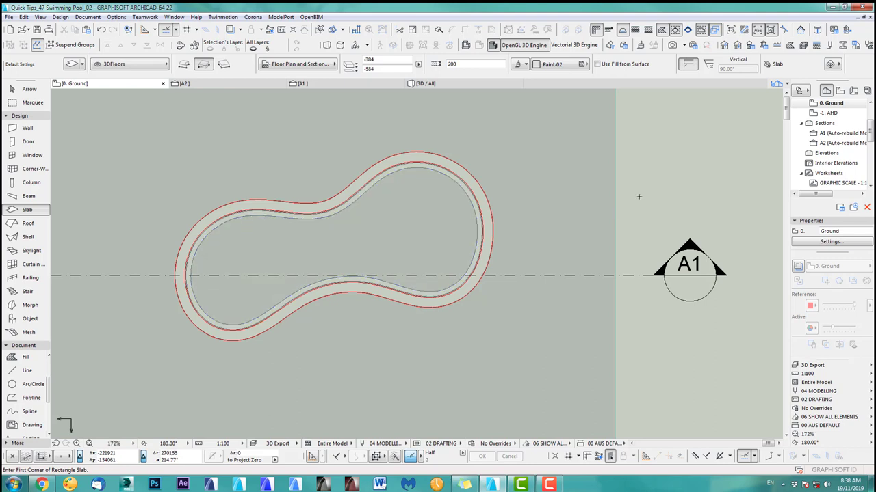
{"action": "key", "text": "F3"}
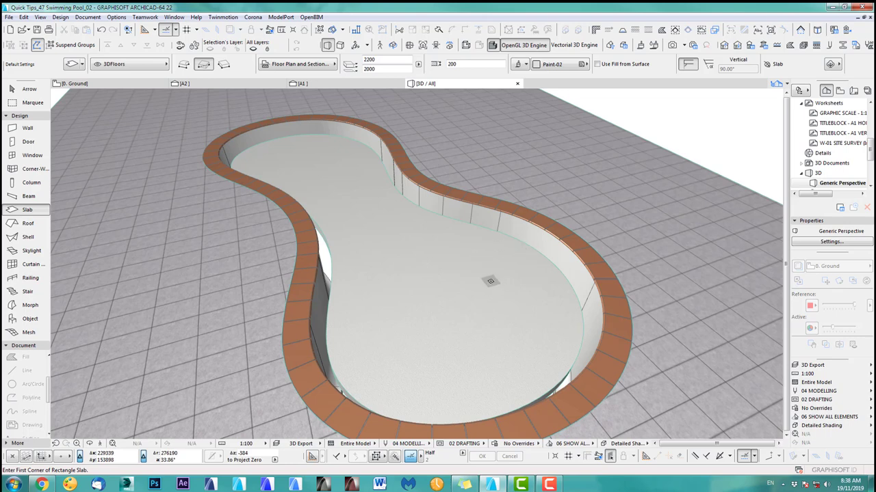
{"action": "key", "text": "F2"}
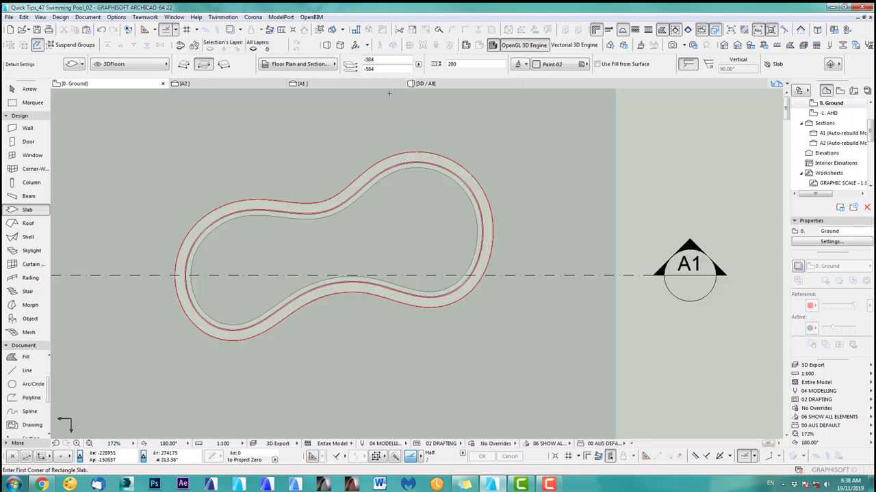
Step: In section A1, move the floor slab straight down to meet the bottom of the curved pool wall
{"action": "left_click", "coordinate": [324, 85]}
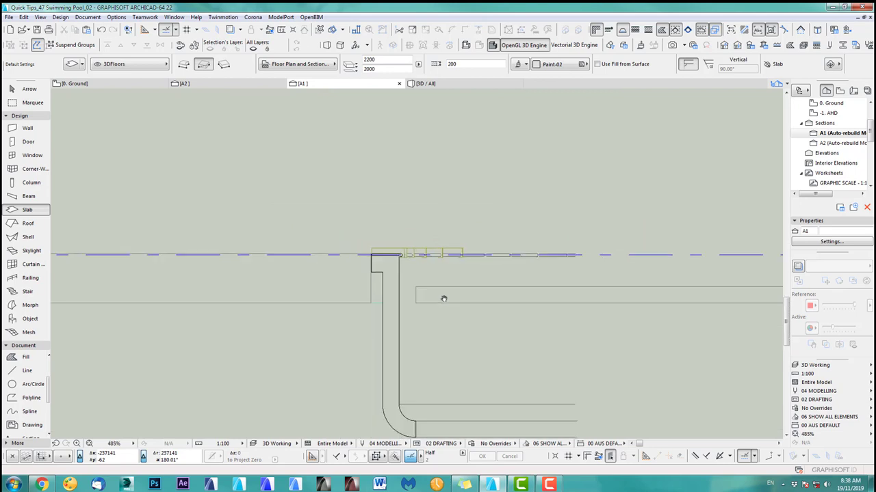
{"action": "left_click", "coordinate": [28, 90]}
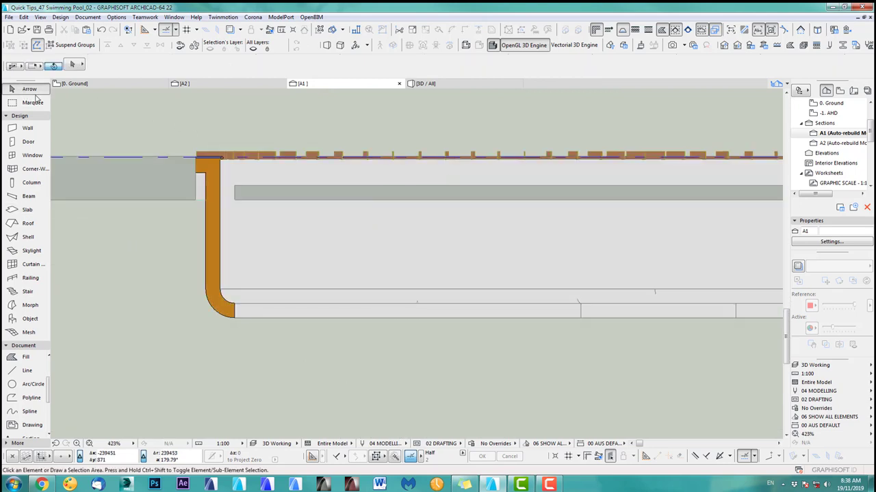
{"action": "left_click", "coordinate": [299, 186]}
{"action": "left_click_drag", "start_coordinate": [299, 186], "coordinate": [299, 306]}
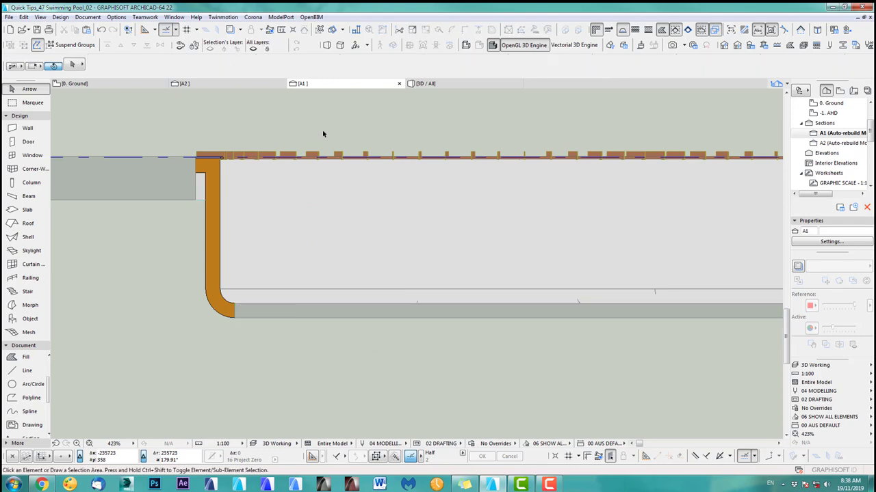
Step: Return to the 3D view and switch its layer combination to 3D Export
{"action": "key", "text": "F3"}
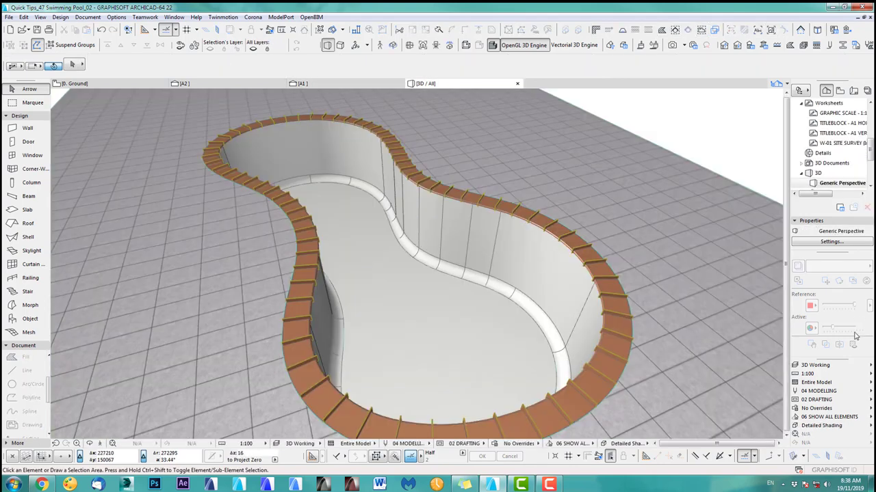
{"action": "left_click", "coordinate": [823, 366]}
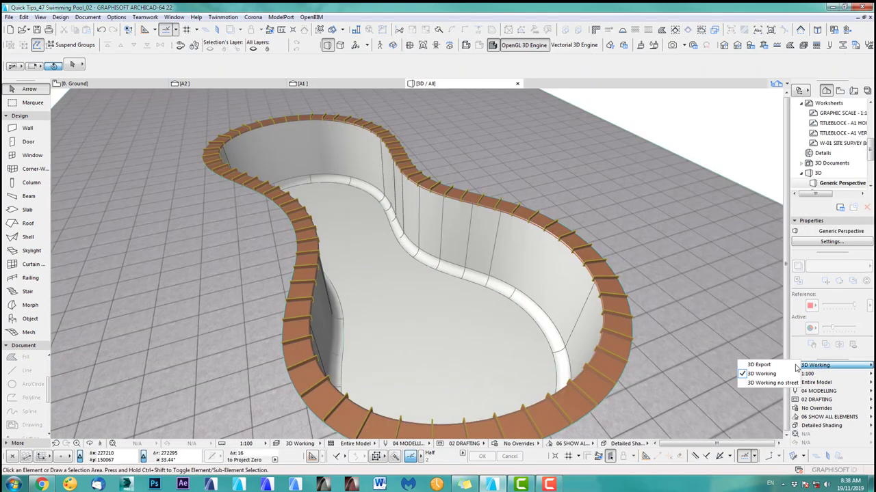
{"action": "left_click", "coordinate": [760, 365]}
Step: Examine how the pool floor meets the curved wall base from several 3D angles
{"action": "scroll", "coordinate": [485, 314], "scroll_direction": "down", "scroll_amount": 2}
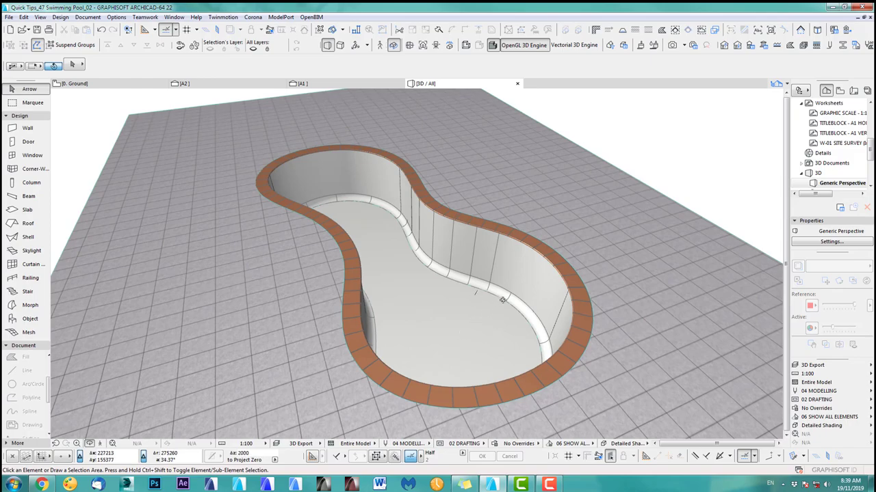
{"action": "middle_click_drag", "start_coordinate": [504, 313], "coordinate": [373, 274], "text": "shift"}
{"action": "scroll", "coordinate": [423, 173], "scroll_direction": "up", "scroll_amount": 5}
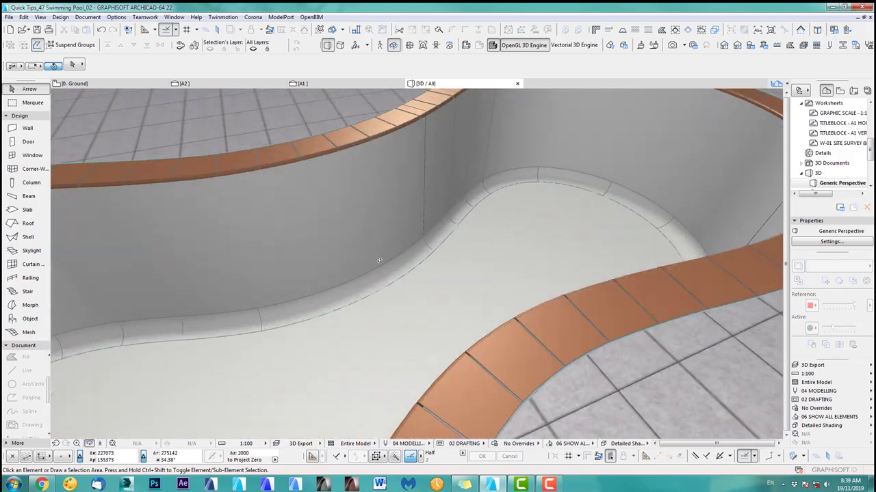
{"action": "middle_click_drag", "start_coordinate": [470, 306], "coordinate": [814, 287], "text": "shift"}
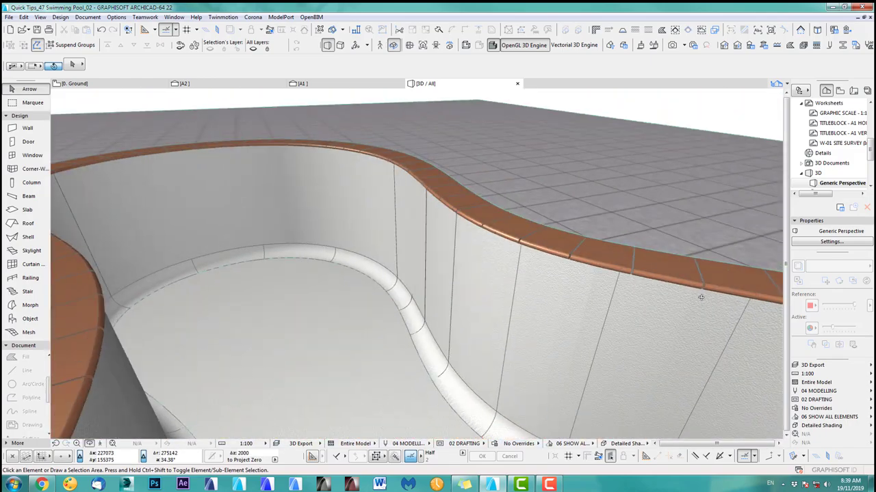
{"action": "scroll", "coordinate": [648, 324], "scroll_direction": "down", "scroll_amount": 6}
{"action": "scroll", "coordinate": [435, 293], "scroll_direction": "up", "scroll_amount": 4}
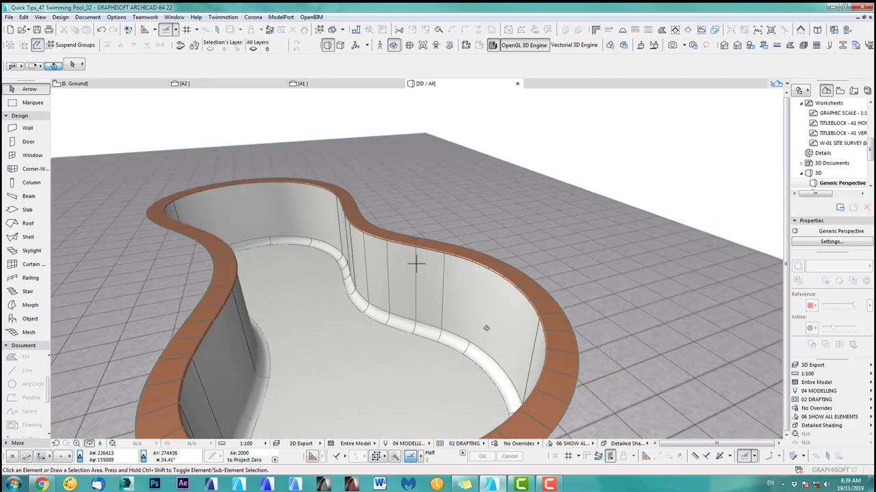
{"action": "middle_click_drag", "start_coordinate": [485, 329], "coordinate": [513, 276], "text": "shift"}
Step: Place a Vertical Ladder 22 across the pool edge in plan, 600 wide, 1500 high, with a crossover platform at elevation -1426 and rotated 215.65°
{"action": "key", "text": "F2"}
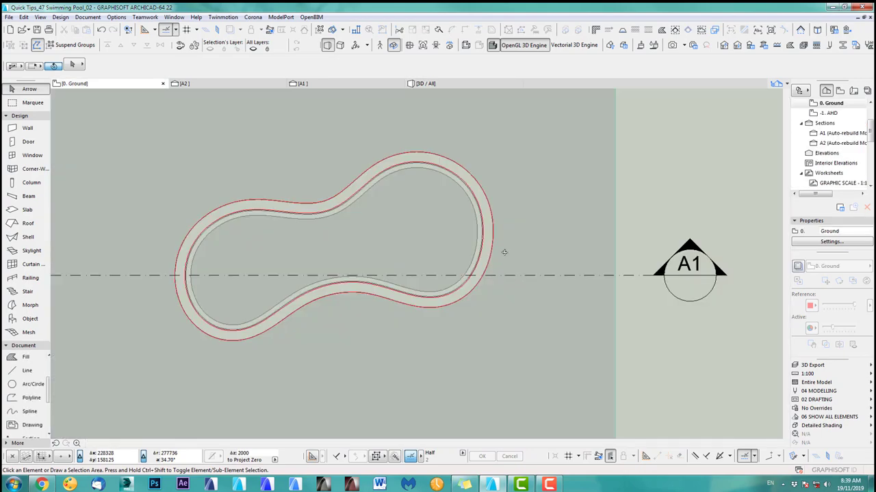
{"action": "scroll", "coordinate": [489, 269], "scroll_direction": "down", "scroll_amount": 3}
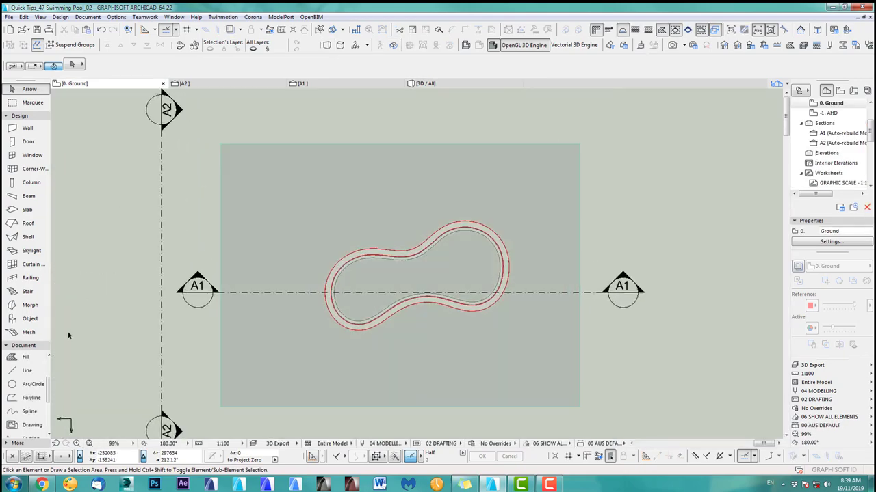
{"action": "double_click", "coordinate": [30, 318]}
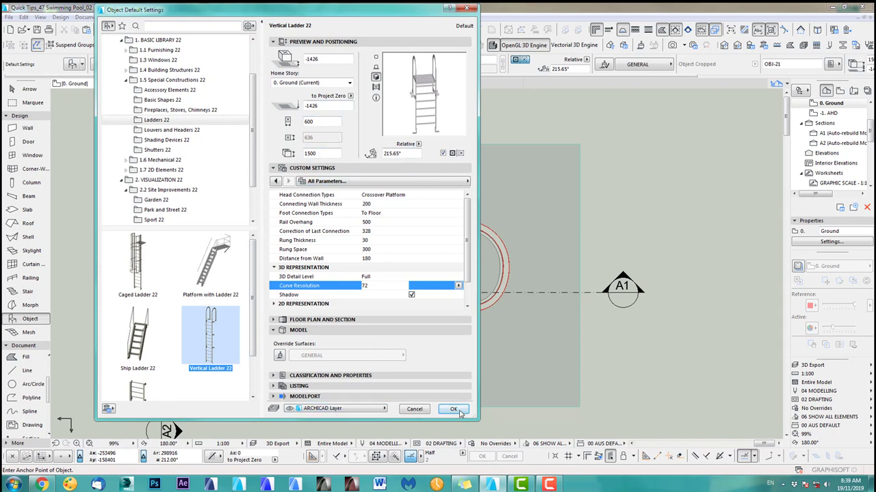
{"action": "left_click", "coordinate": [455, 410]}
{"action": "scroll", "coordinate": [383, 321], "scroll_direction": "up", "scroll_amount": 7}
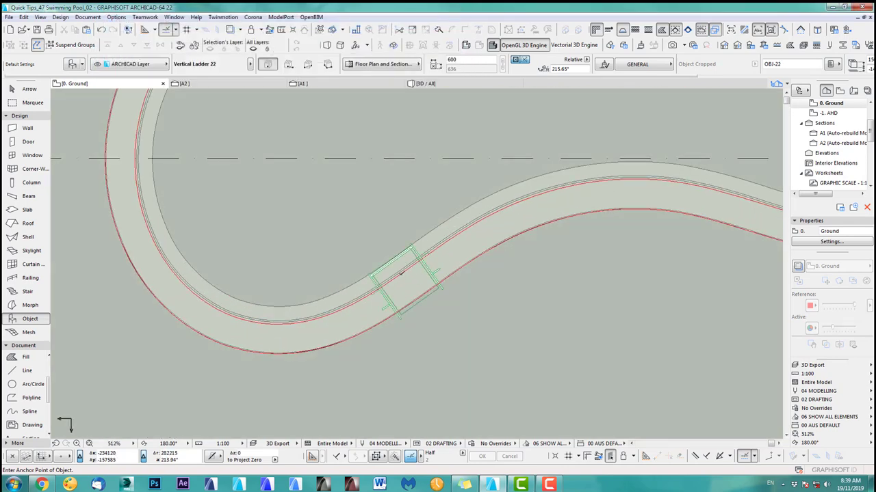
Step: Inspect the ladder's position against the coping and pool wall from several 3D angles
{"action": "key", "text": "F3"}
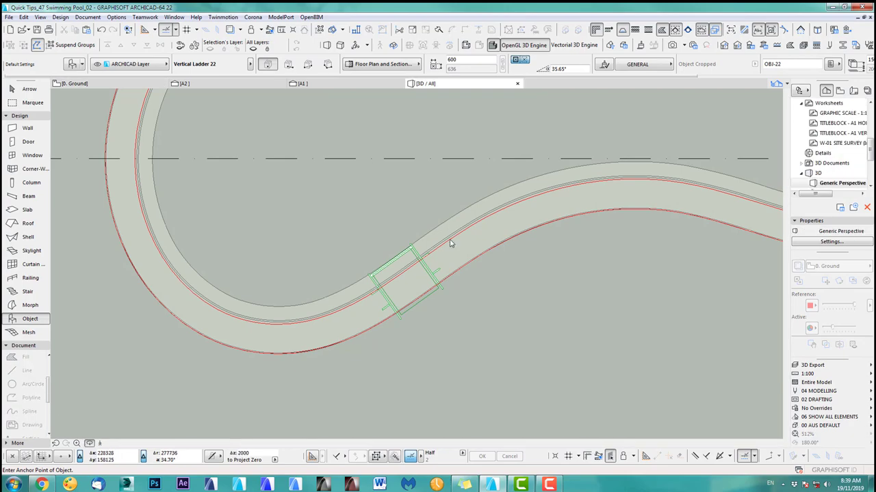
{"action": "middle_click_drag", "start_coordinate": [264, 294], "coordinate": [338, 329], "text": "shift"}
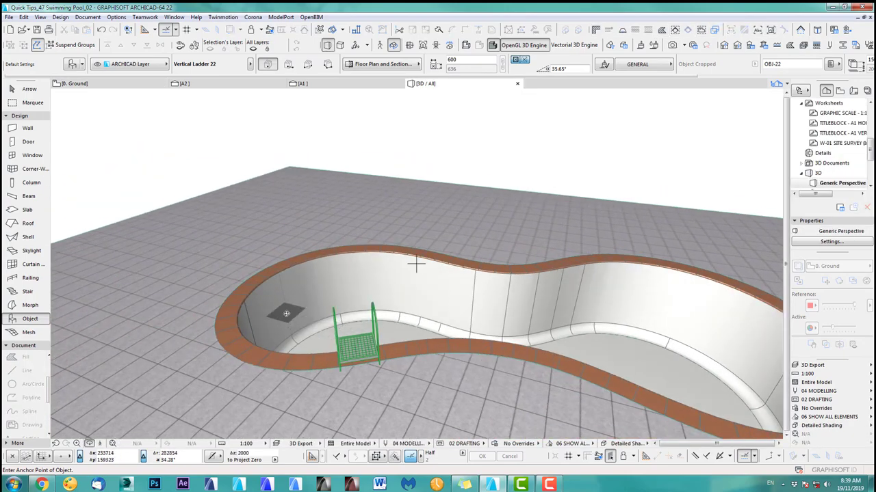
{"action": "middle_click_drag", "start_coordinate": [308, 303], "coordinate": [526, 200], "text": "shift"}
{"action": "scroll", "coordinate": [526, 200], "scroll_direction": "up", "scroll_amount": 1}
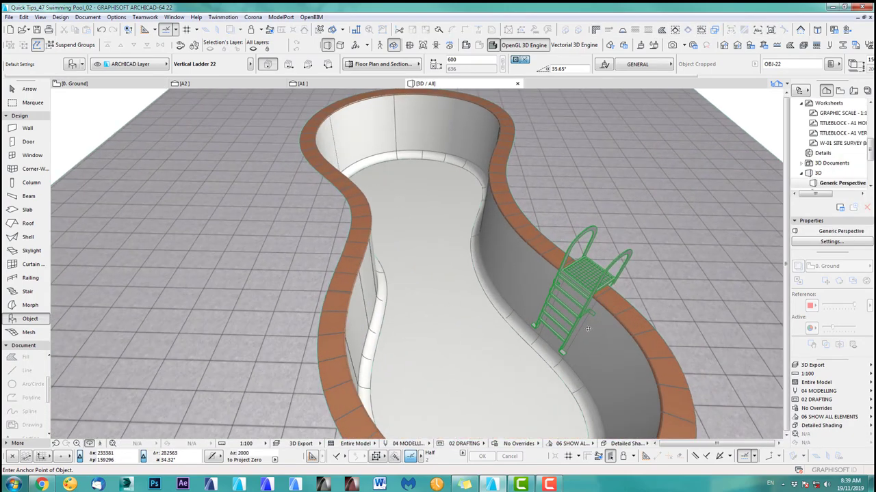
{"action": "middle_click_drag", "start_coordinate": [588, 329], "coordinate": [527, 268], "text": "shift"}
{"action": "scroll", "coordinate": [527, 269], "scroll_direction": "up", "scroll_amount": 6}
{"action": "middle_click_drag", "start_coordinate": [523, 339], "coordinate": [320, 316], "text": "shift"}
{"action": "scroll", "coordinate": [496, 299], "scroll_direction": "down", "scroll_amount": 5}
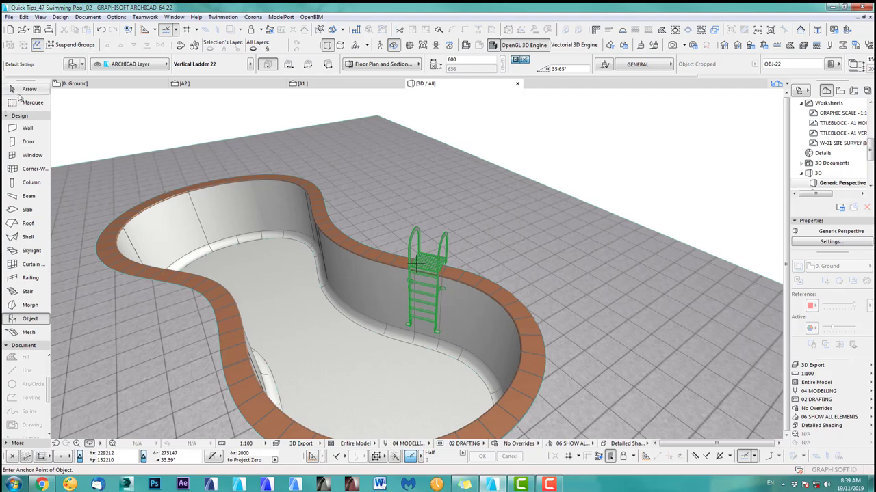
Step: Copy the pool floor slab vertically upwards so the copy's top sits at about -185, just below the coping
{"action": "left_click", "coordinate": [26, 90]}
{"action": "left_click", "coordinate": [280, 290]}
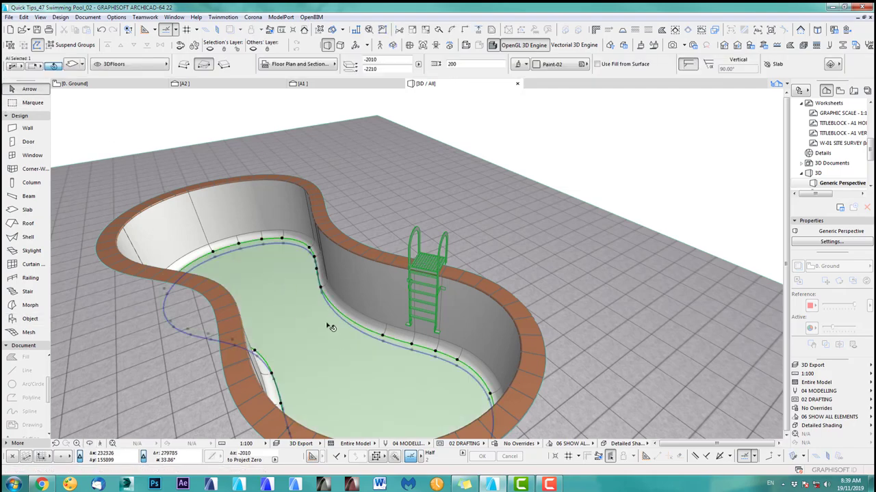
{"action": "middle_click_drag", "start_coordinate": [330, 327], "coordinate": [304, 312], "text": "shift"}
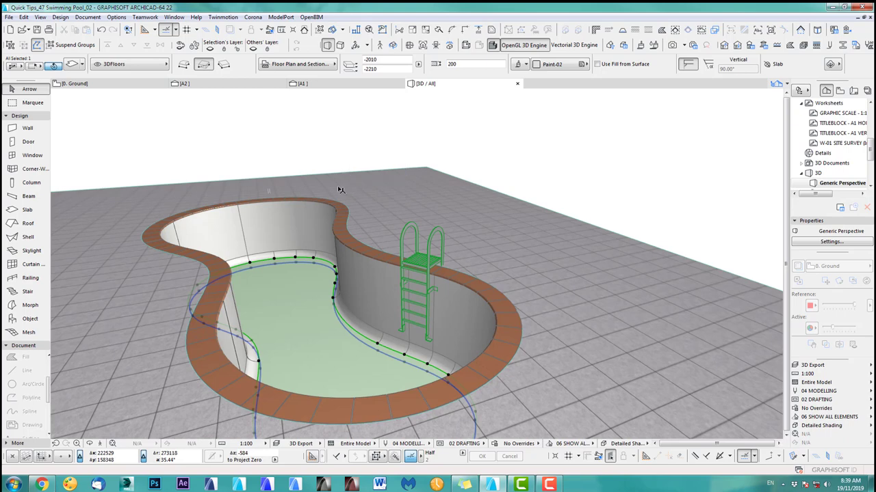
{"action": "key", "text": "ctrl+d"}
{"action": "key", "text": "ctrl"}
{"action": "left_click", "coordinate": [334, 284]}
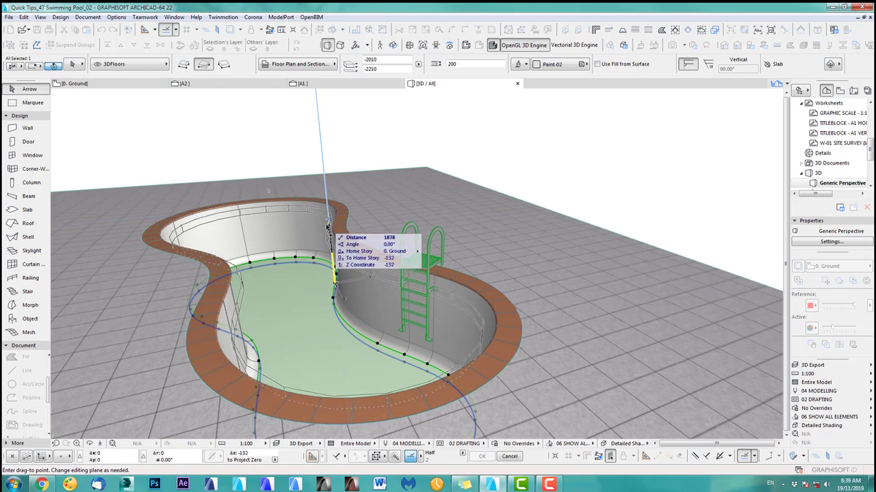
{"action": "left_click", "coordinate": [328, 225]}
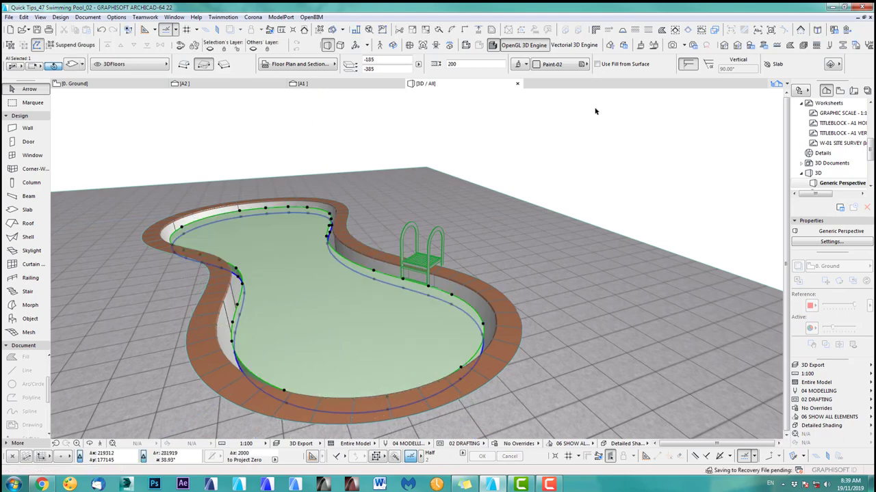
Step: Give the copied slab the Glass - Blue surface and set its thickness to 10
{"action": "left_click", "coordinate": [551, 64]}
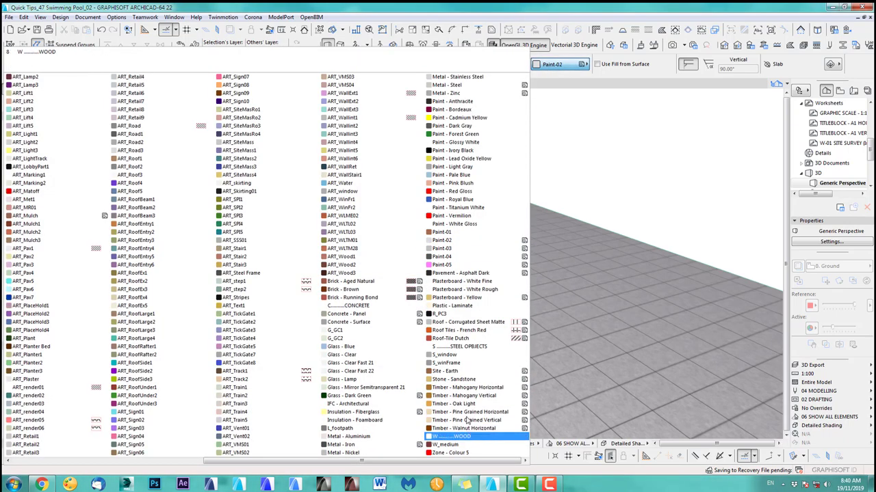
{"action": "left_click", "coordinate": [350, 349]}
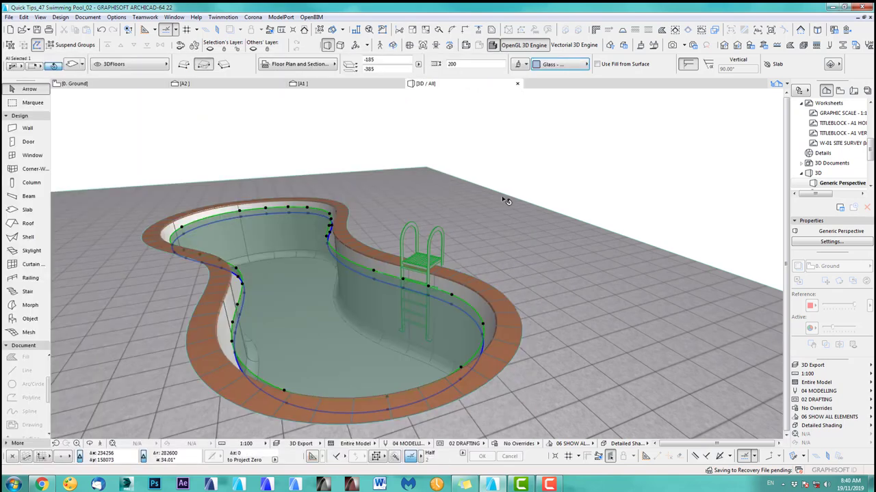
{"action": "left_click", "coordinate": [462, 63]}
{"action": "type", "text": "10"}
{"action": "key", "text": "Return"}
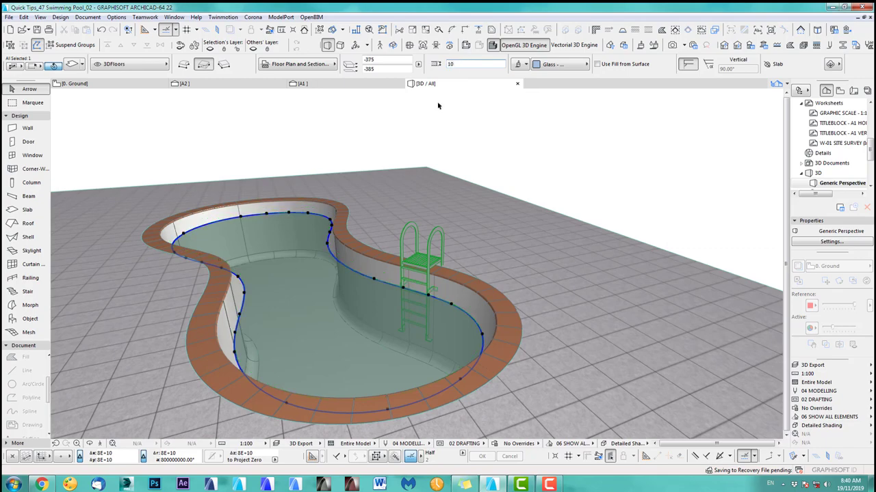
Step: Raise the glass water slab vertically until its top is at about -86
{"action": "scroll", "coordinate": [306, 255], "scroll_direction": "up", "scroll_amount": 5}
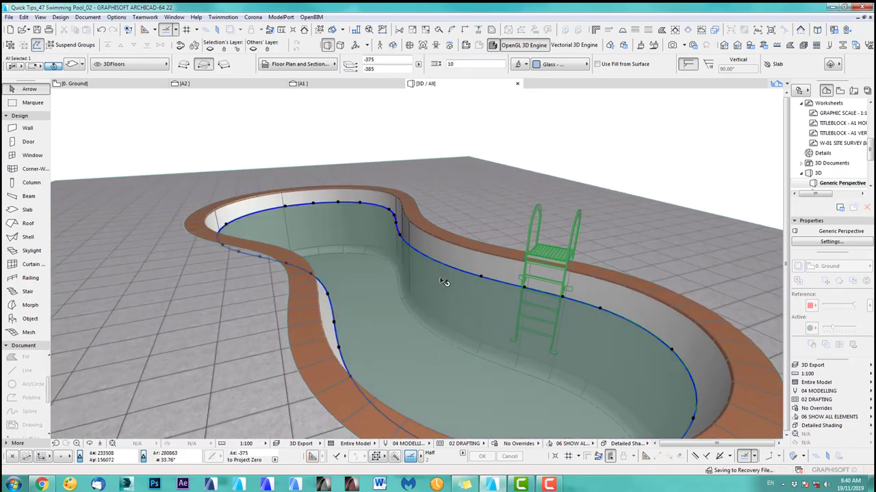
{"action": "left_click", "coordinate": [388, 207]}
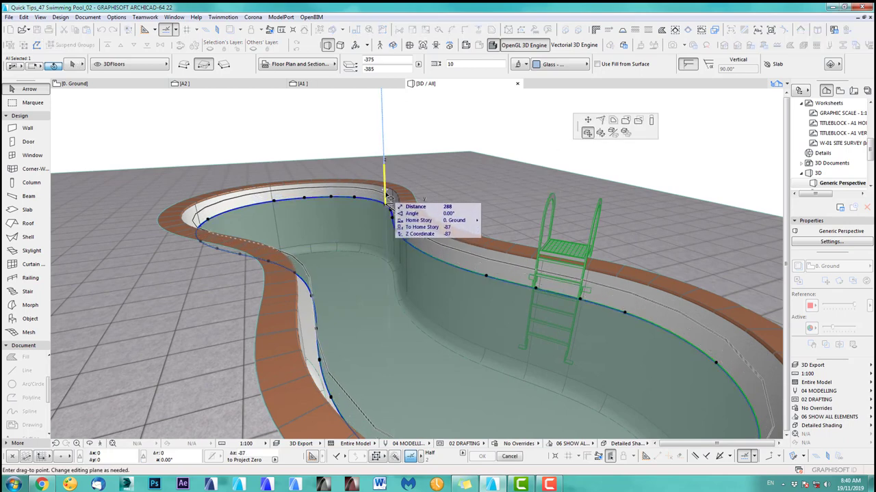
{"action": "left_click", "coordinate": [419, 193]}
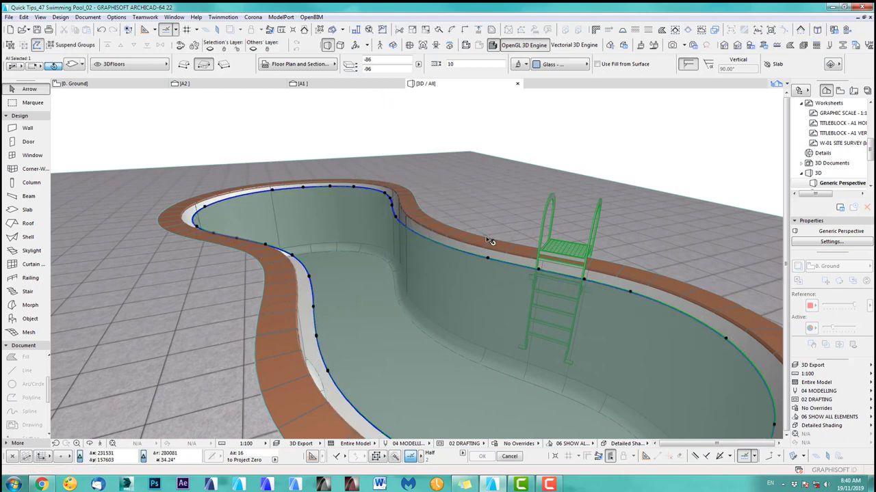
Step: Offset all edges of the glass water slab outwards by 200 so it reaches the pool wall
{"action": "middle_click_drag", "start_coordinate": [511, 327], "coordinate": [327, 353], "text": "shift"}
{"action": "scroll", "coordinate": [324, 351], "scroll_direction": "up", "scroll_amount": 4}
{"action": "middle_click_drag", "start_coordinate": [370, 334], "coordinate": [365, 358]}
{"action": "left_click", "coordinate": [317, 301]}
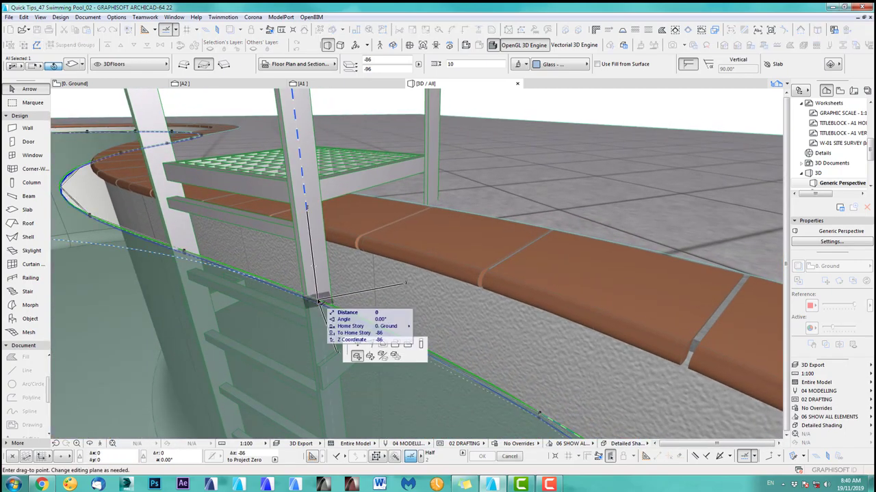
{"action": "left_click", "coordinate": [382, 343]}
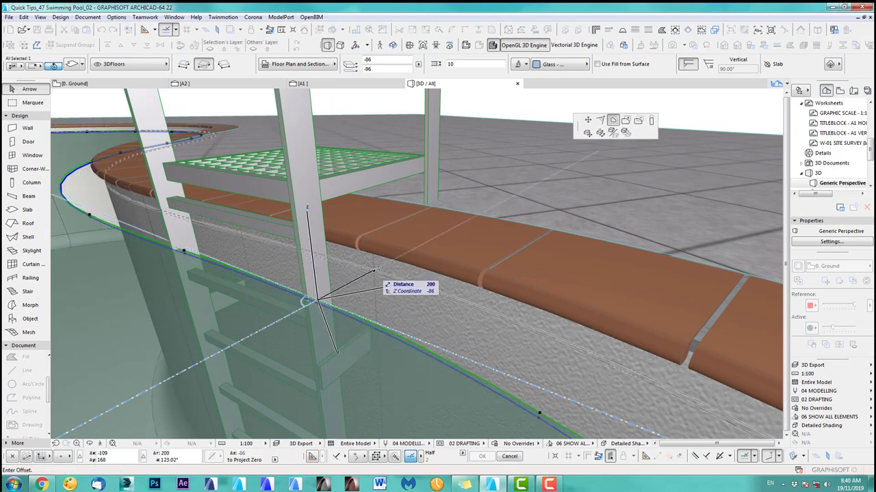
{"action": "left_click", "coordinate": [396, 312]}
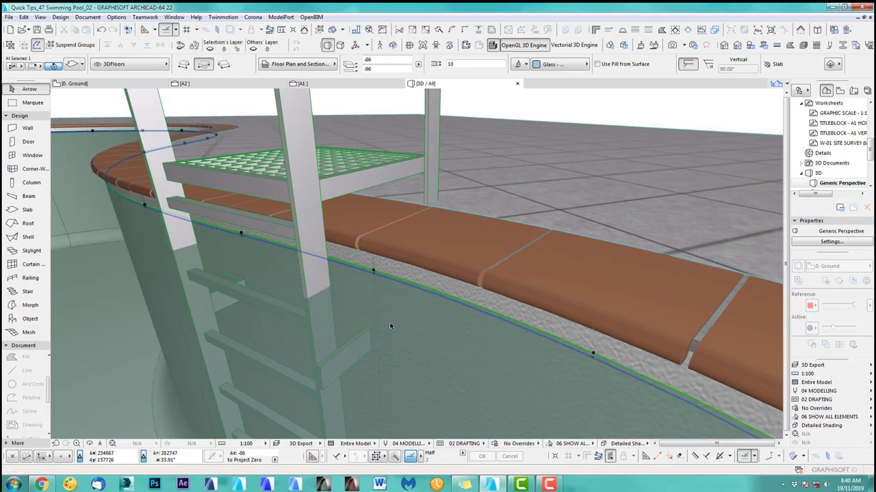
Step: Clear the slab selection and inspect the whole pool with its water surface, coping and ladder from several 3D angles
{"action": "scroll", "coordinate": [386, 216], "scroll_direction": "down", "scroll_amount": 10}
{"action": "key", "text": "o"}
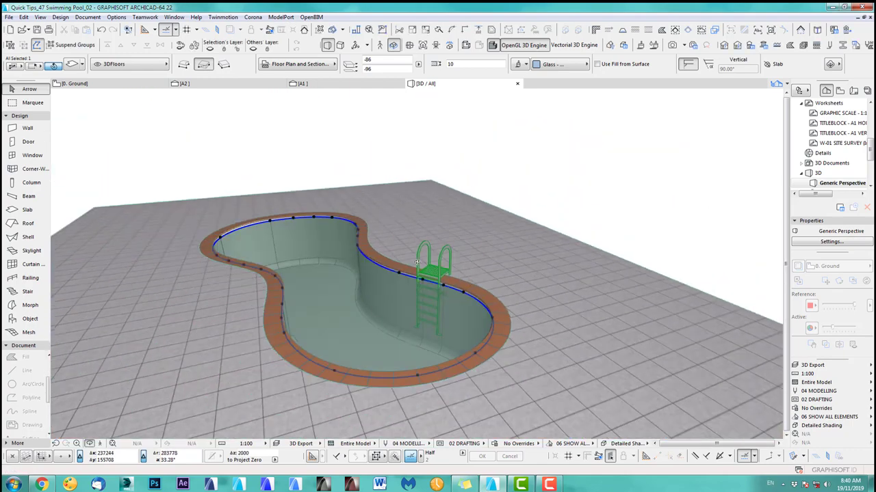
{"action": "left_click_drag", "start_coordinate": [504, 260], "coordinate": [528, 316]}
{"action": "left_click", "coordinate": [32, 102]}
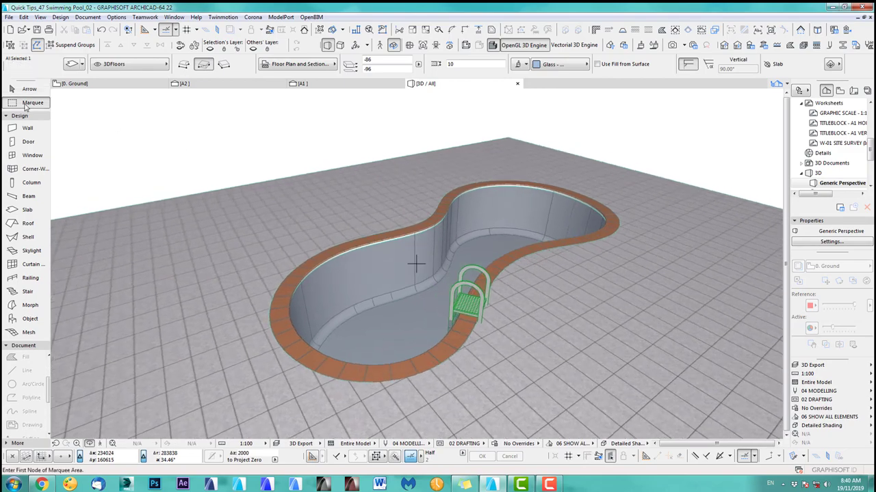
{"action": "key", "text": "o"}
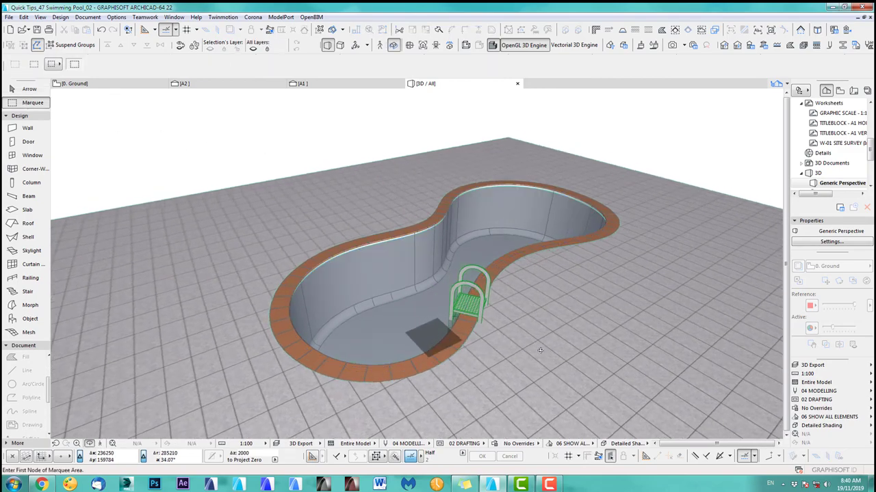
{"action": "left_click_drag", "start_coordinate": [431, 332], "coordinate": [547, 260]}
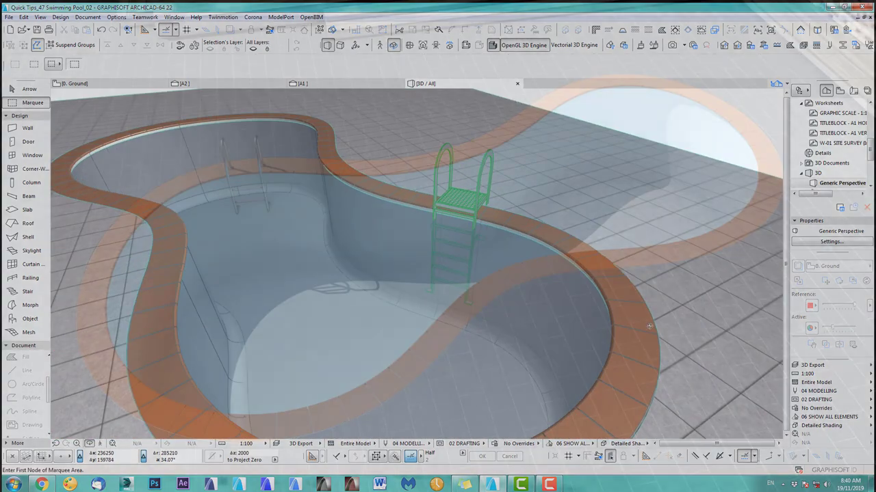